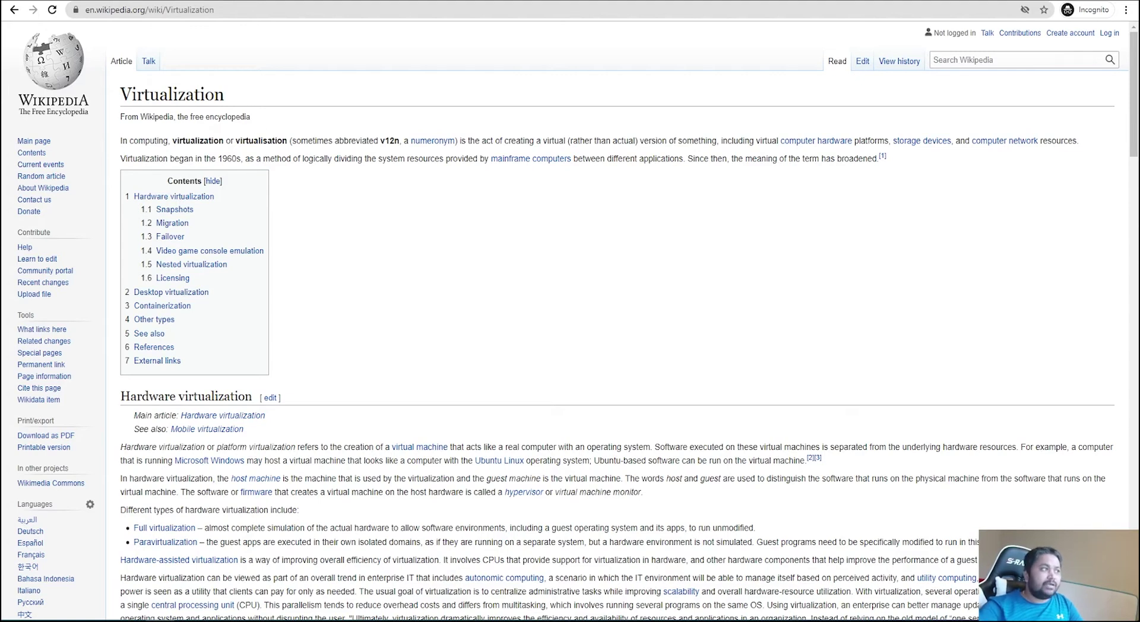
# Return to the virtualization software search results and switch to the Wikipedia article on Microsoft Azure
pyautogui.hotkey('alt', 'Left')
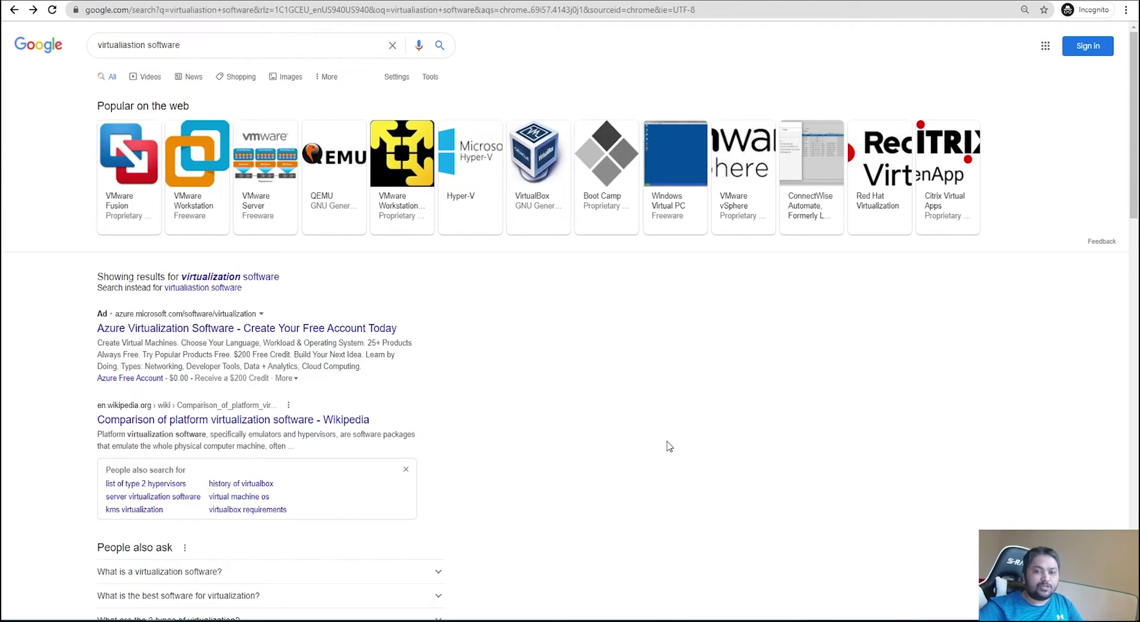
pyautogui.click(255, 0)
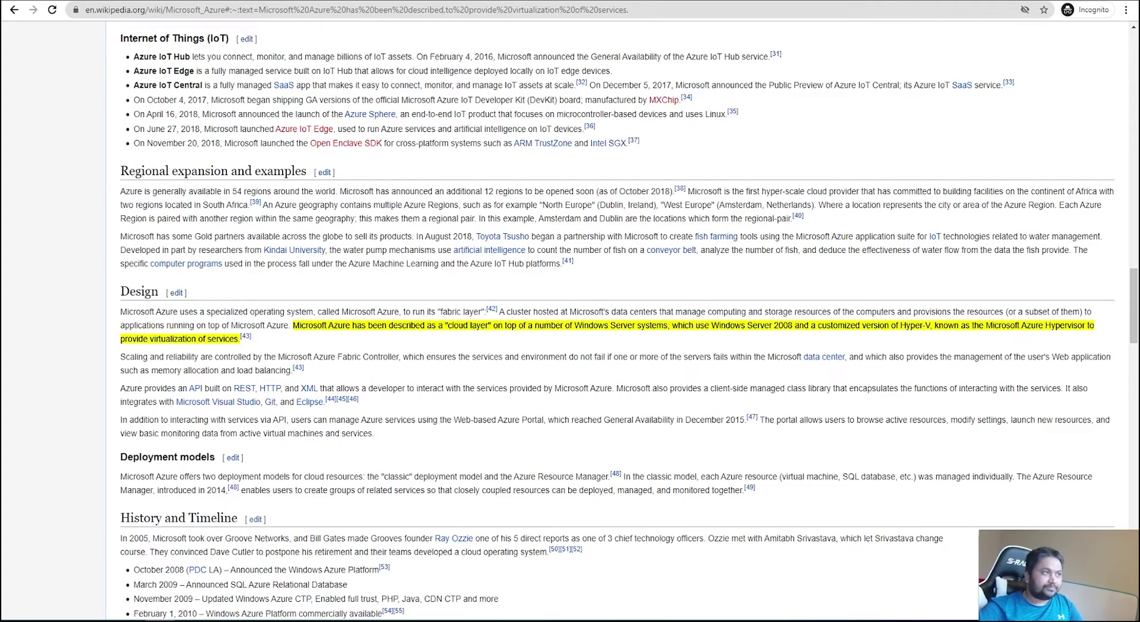
# Switch to the Azure free account page and examine what the account includes and what can be done with it
pyautogui.hotkey('ctrl', 'Tab')
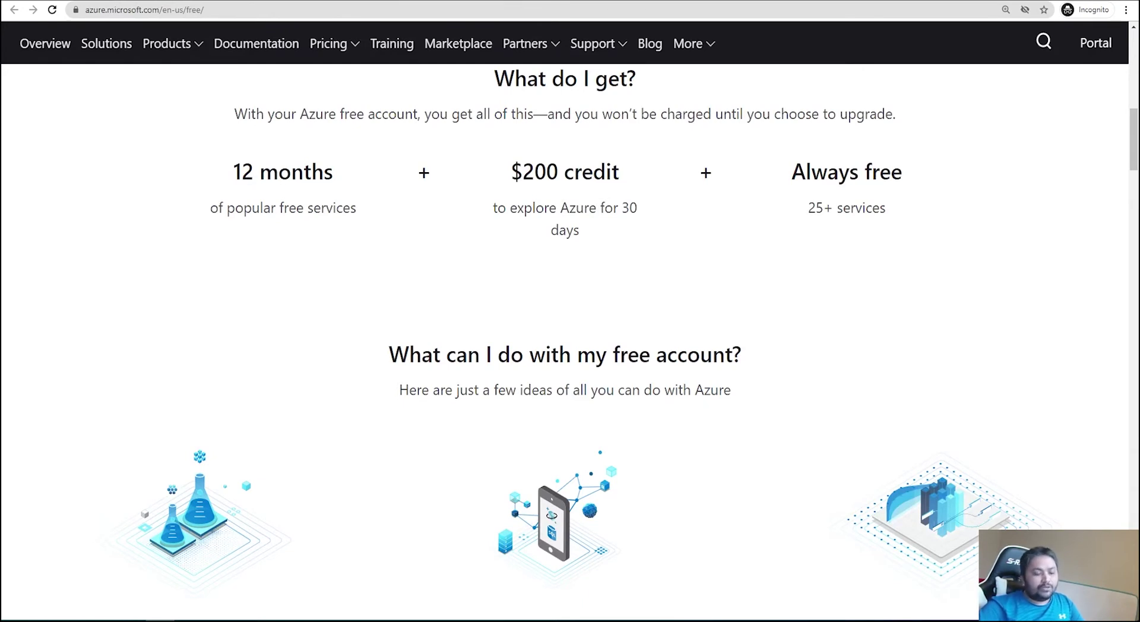
pyautogui.scroll(8, 354, 220)
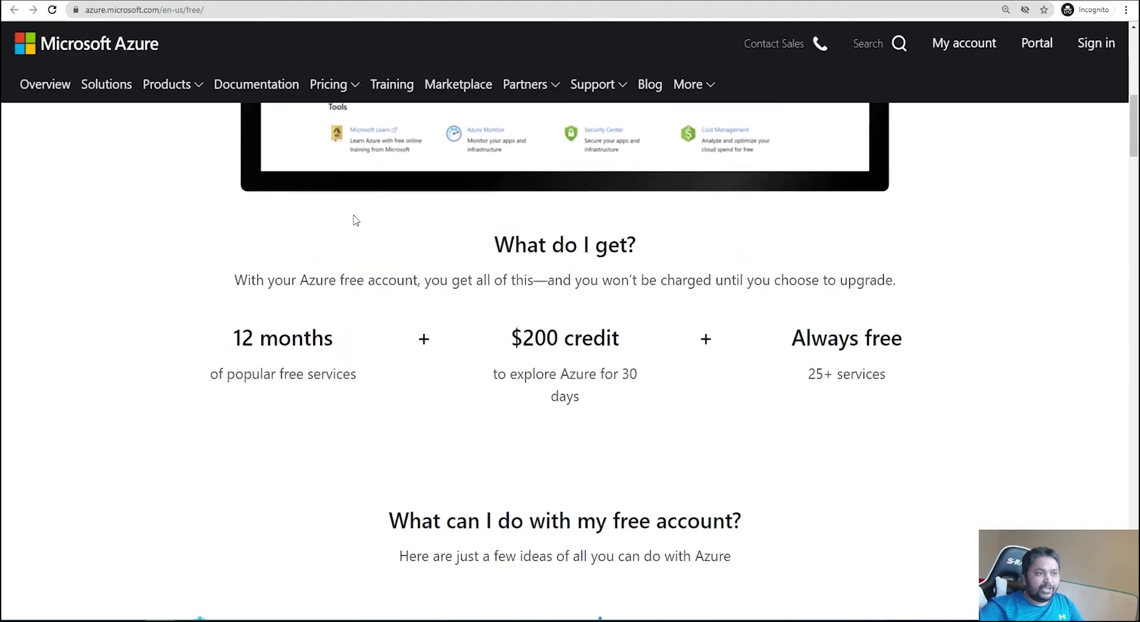
pyautogui.scroll(4, 355, 219)
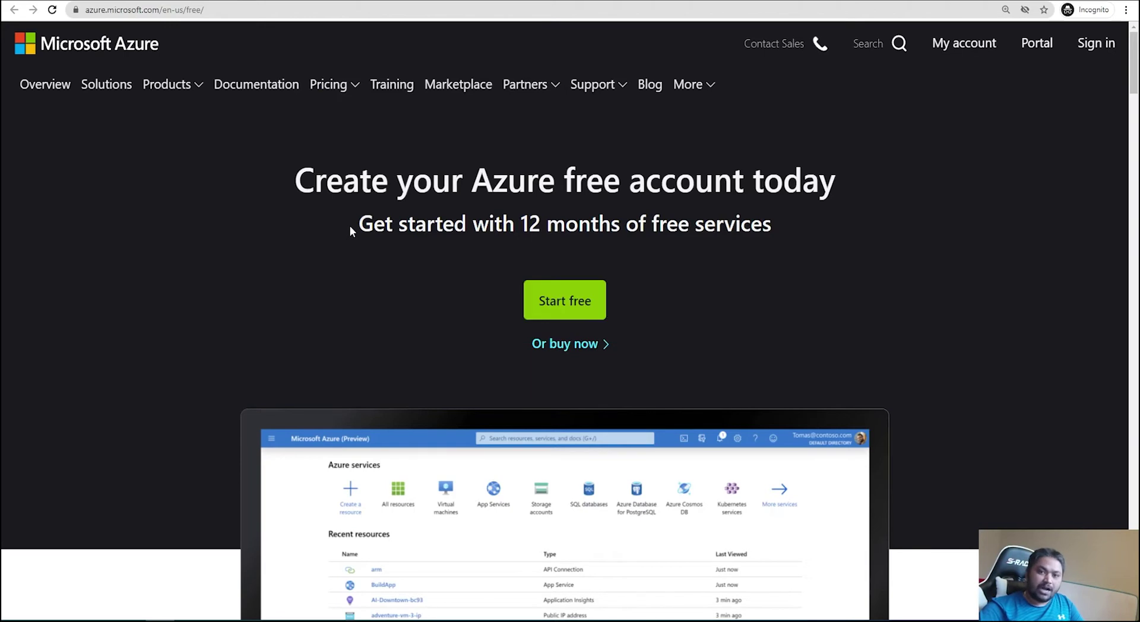
pyautogui.scroll(-7, 350, 228)
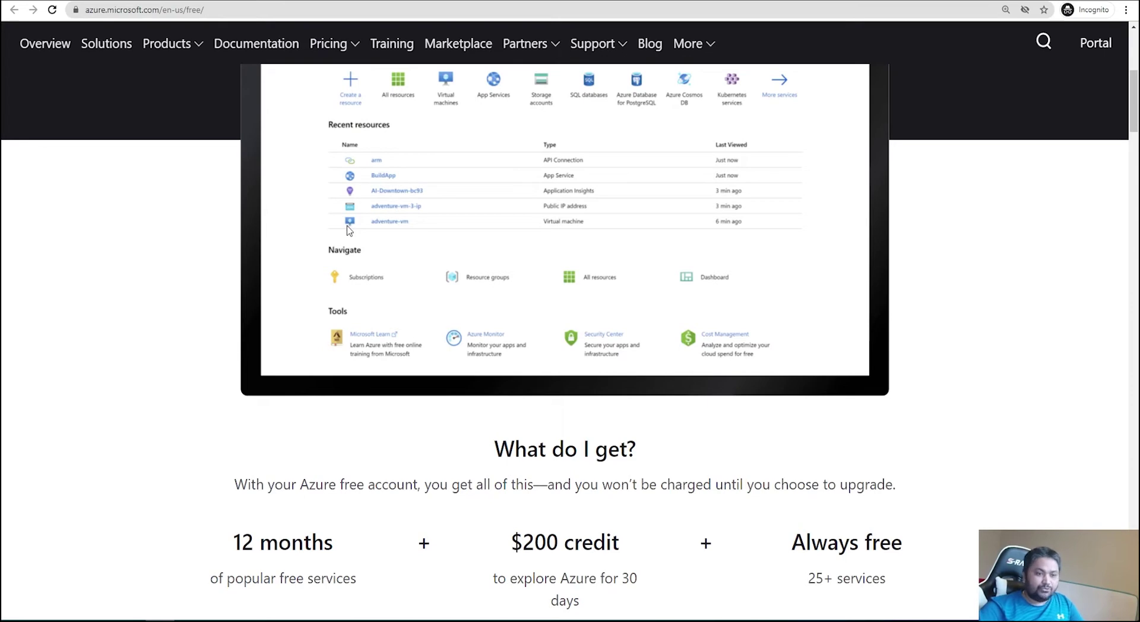
pyautogui.scroll(-2, 349, 230)
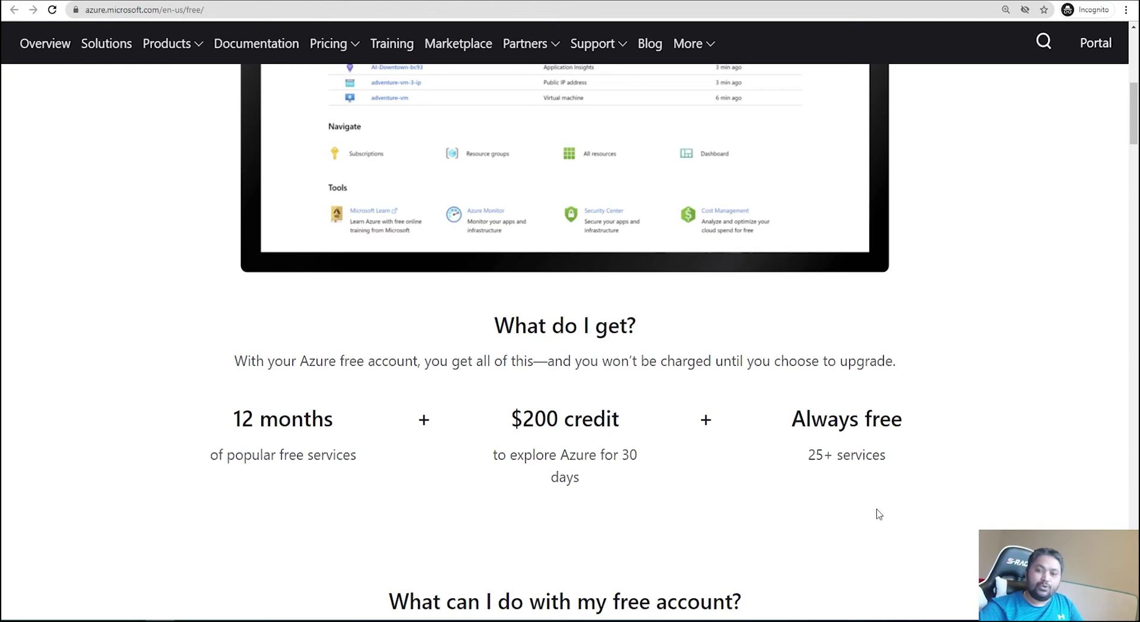
pyautogui.scroll(-4, 878, 514)
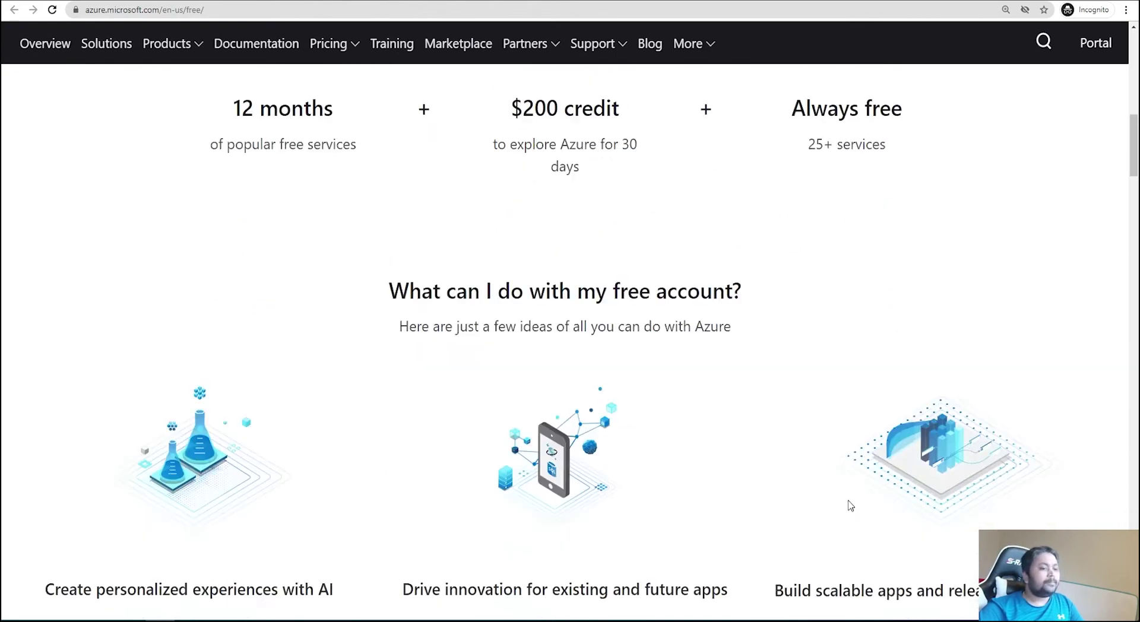
pyautogui.scroll(-3, 849, 505)
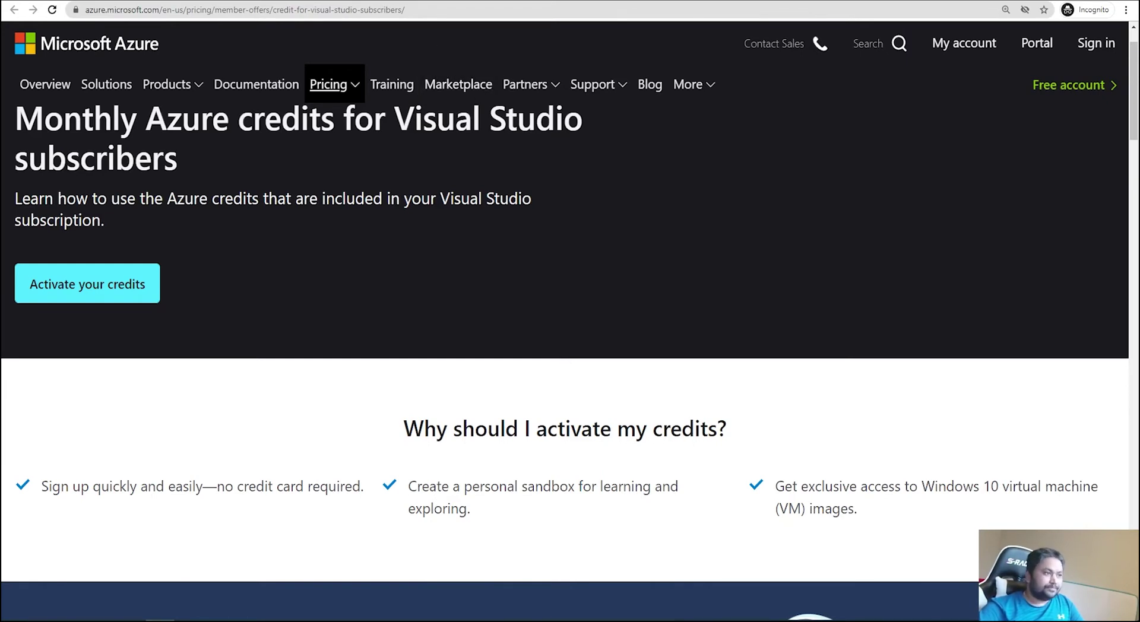
# View the Windows virtual machines in Azure documentation and bring up the start of the Virtual Machine series pricing page
pyautogui.click(380, 1)
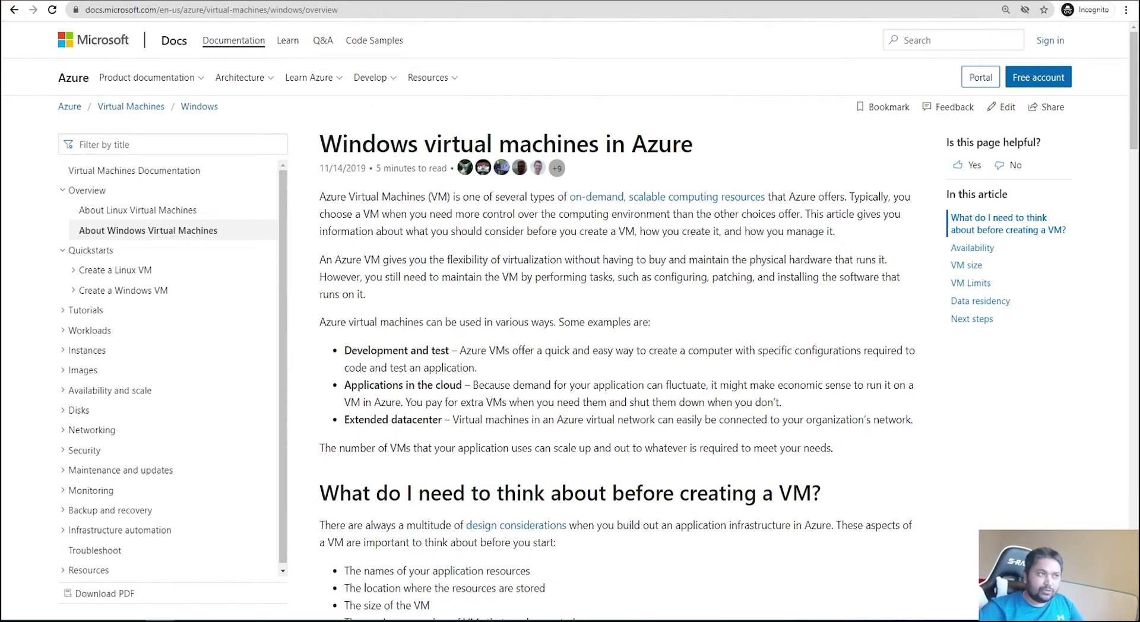
pyautogui.click(534, 1)
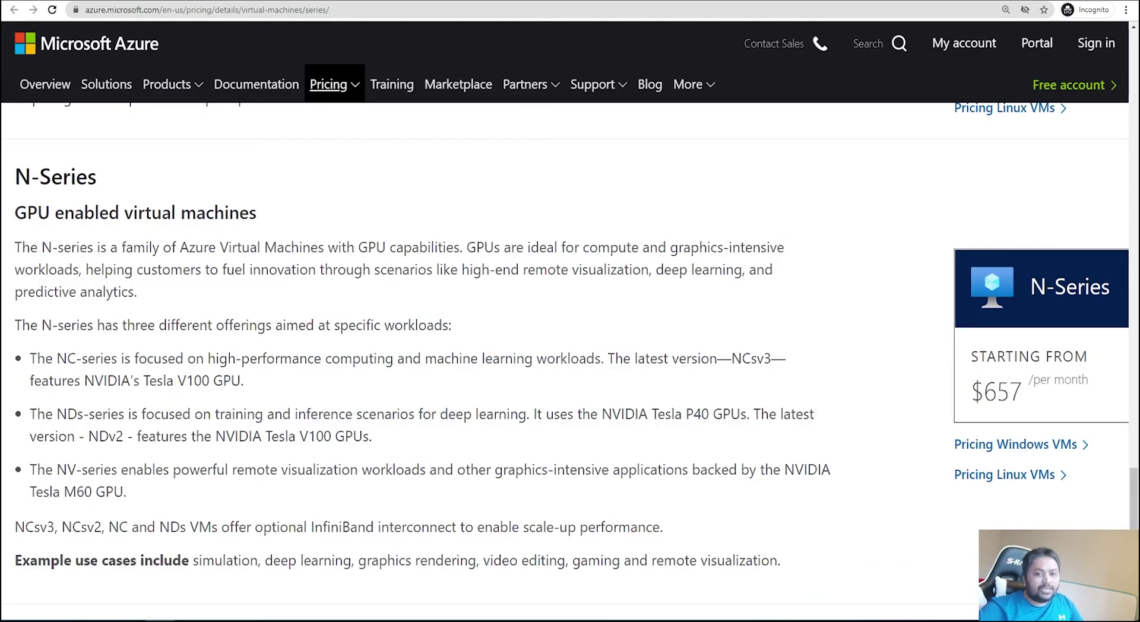
pyautogui.moveTo(1133, 504); pyautogui.dragTo(1119, 54)
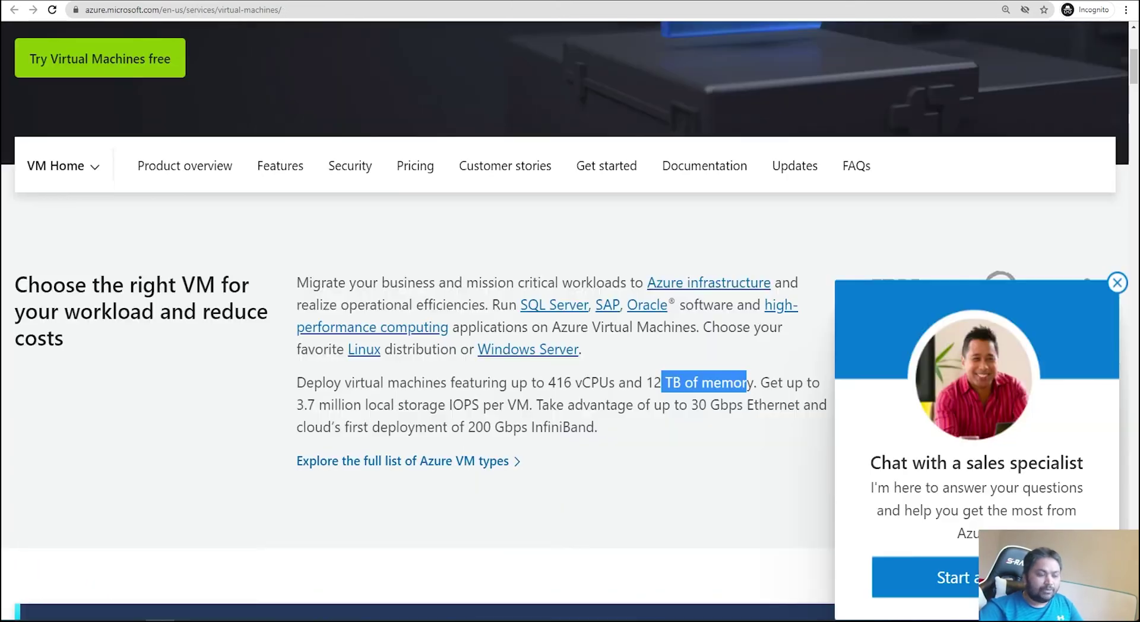
# Examine the features and cost savings on the Azure Virtual Machines service page, dismissing the sales specialist chat
pyautogui.scroll(-5, 595, 429)
pyautogui.scroll(-9, 596, 429)
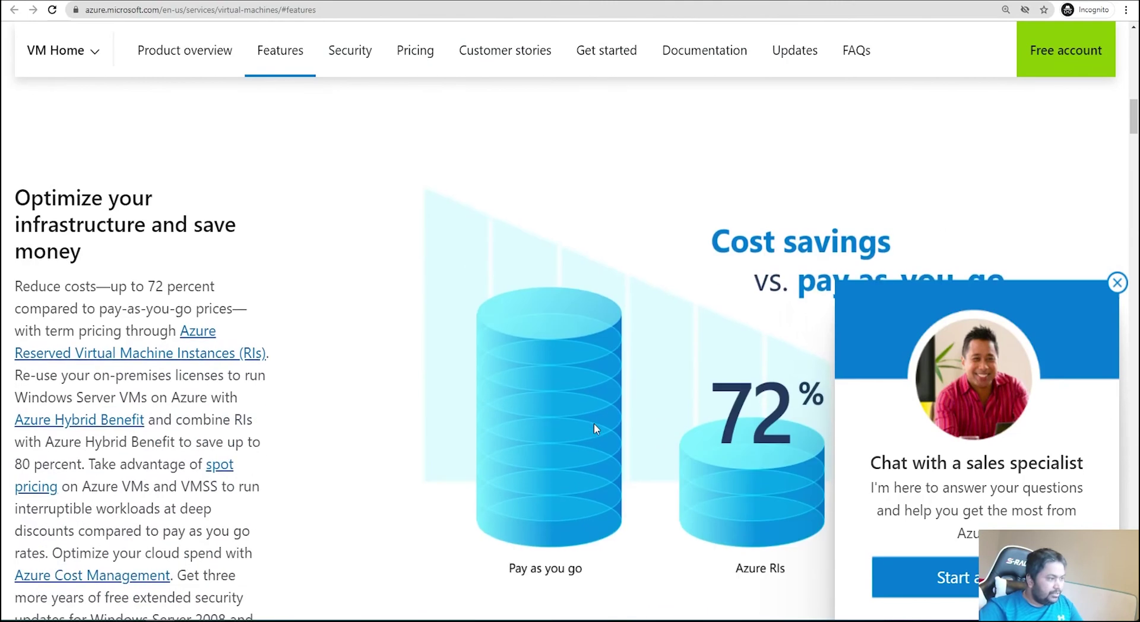
pyautogui.scroll(-8, 593, 423)
pyautogui.scroll(9, 593, 427)
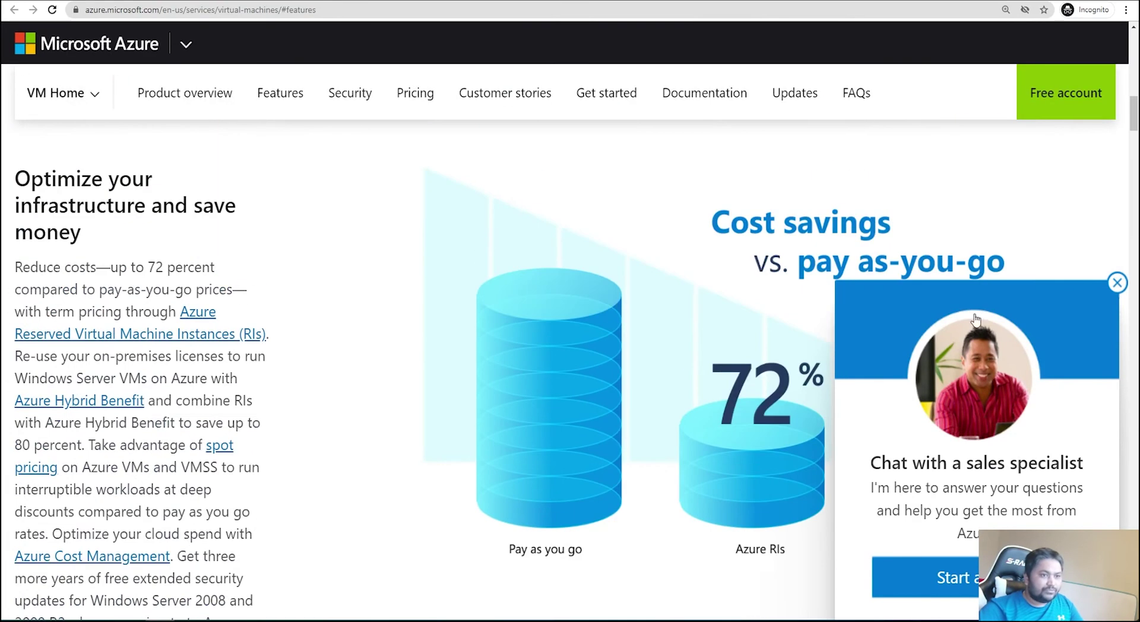
pyautogui.click(1118, 283)
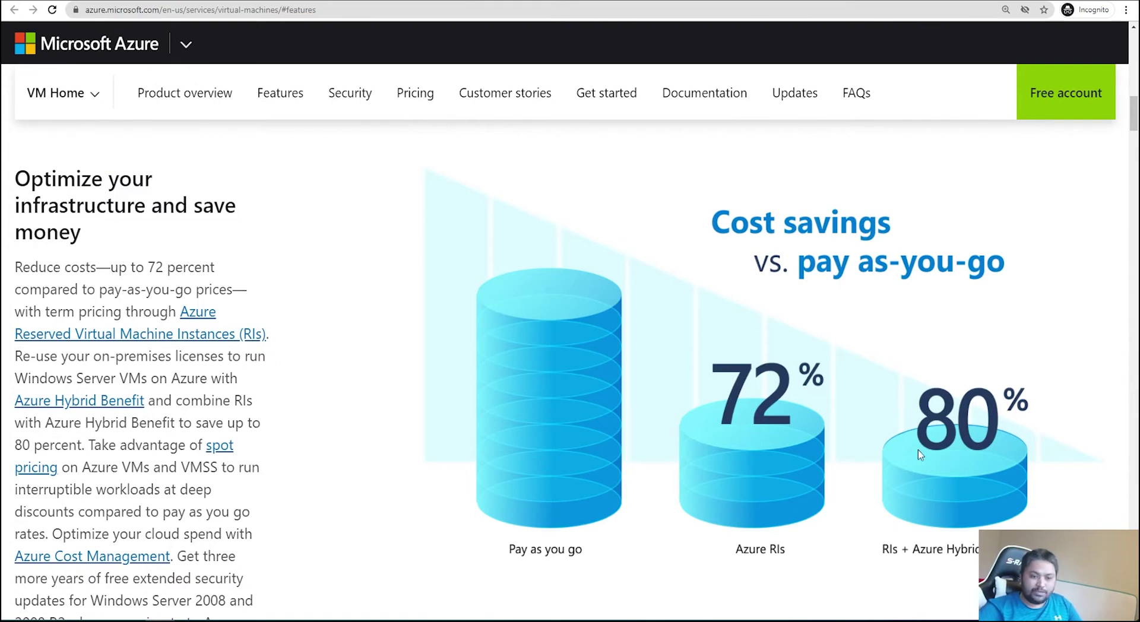
pyautogui.scroll(-4, 916, 449)
pyautogui.scroll(-13, 913, 452)
pyautogui.scroll(-2, 909, 444)
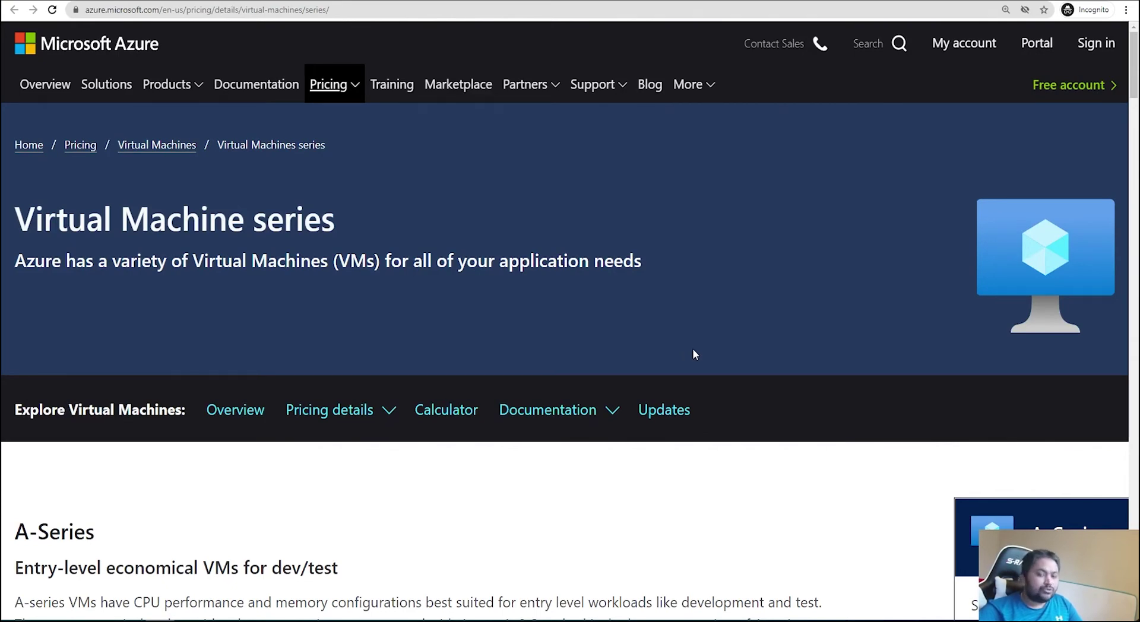
# Read the descriptions, example use cases and starting prices from A-Series to F-Series on the Virtual Machine series page
pyautogui.scroll(-3, 693, 366)
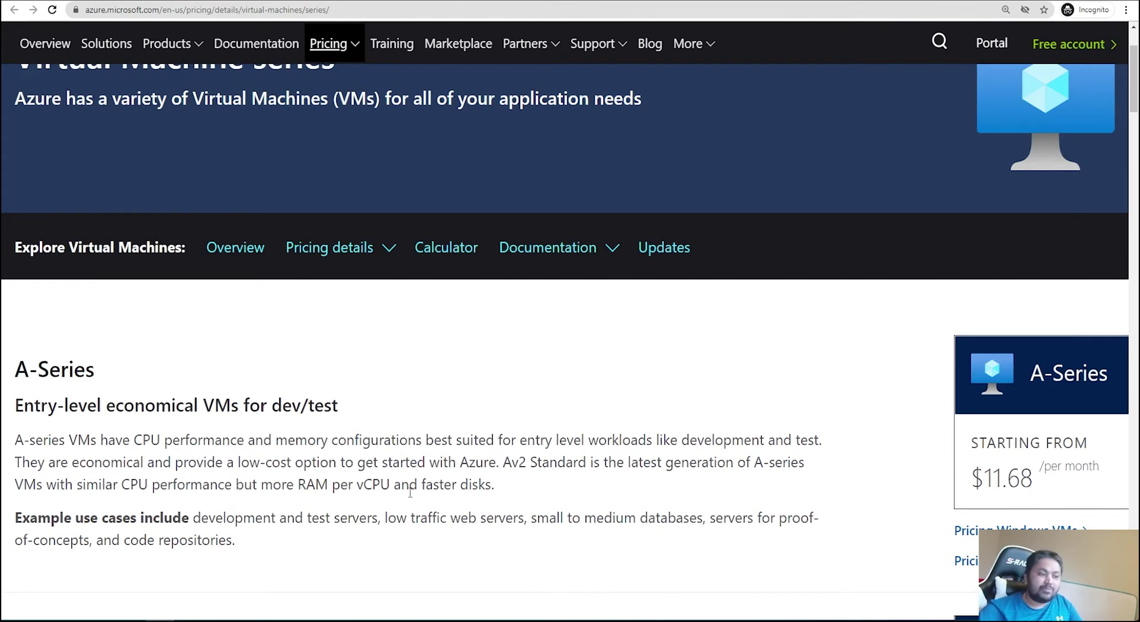
pyautogui.scroll(-6, 409, 493)
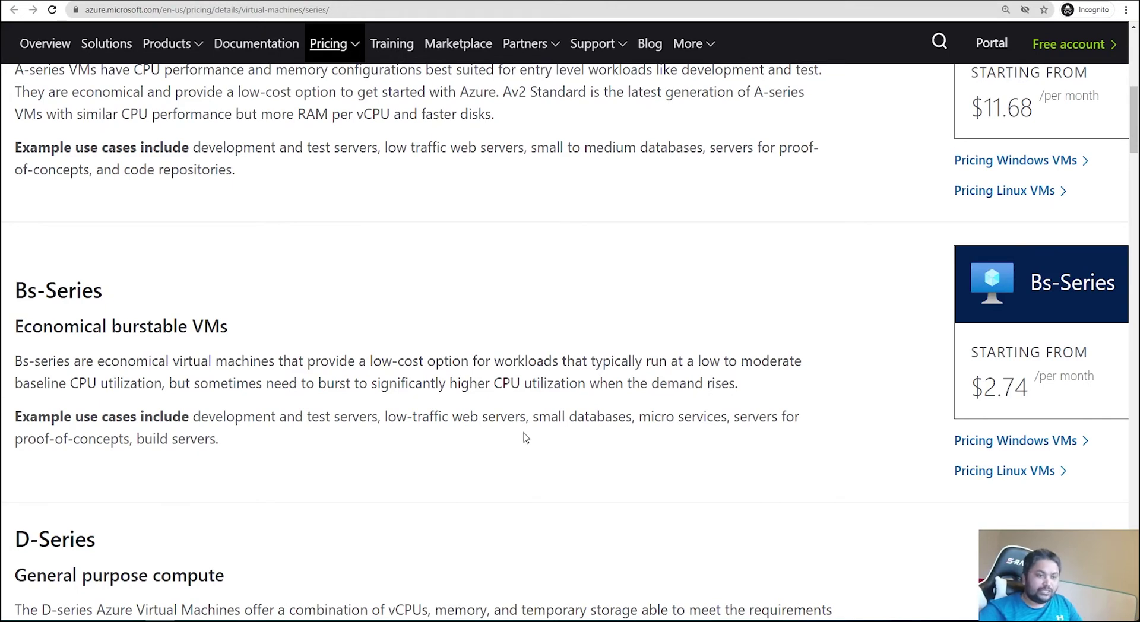
pyautogui.scroll(-8, 525, 438)
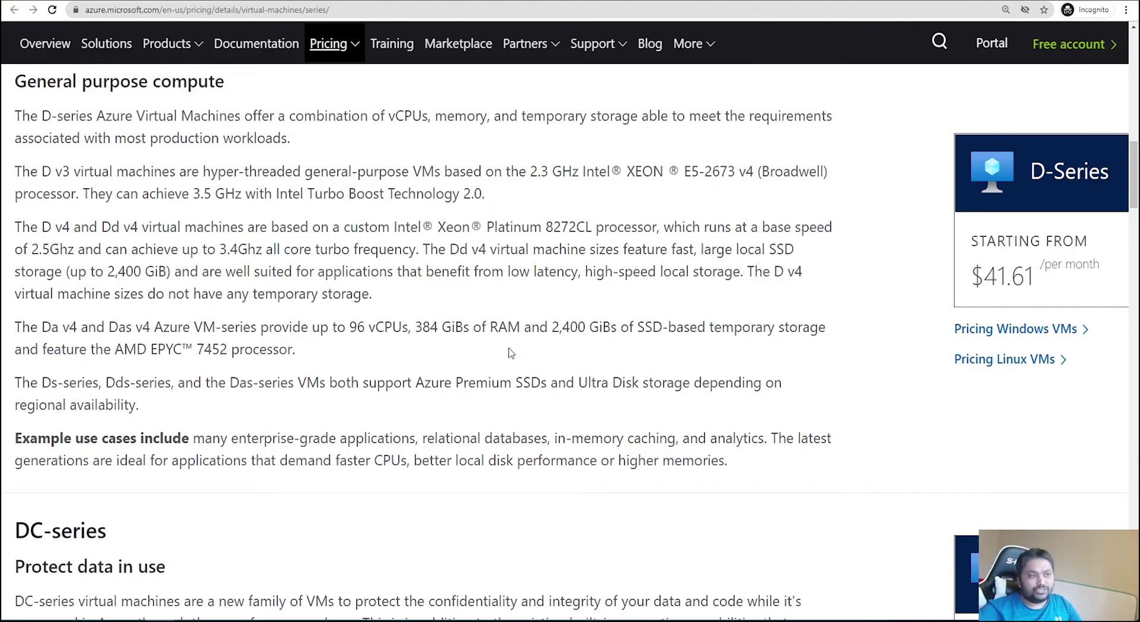
pyautogui.scroll(-4, 508, 353)
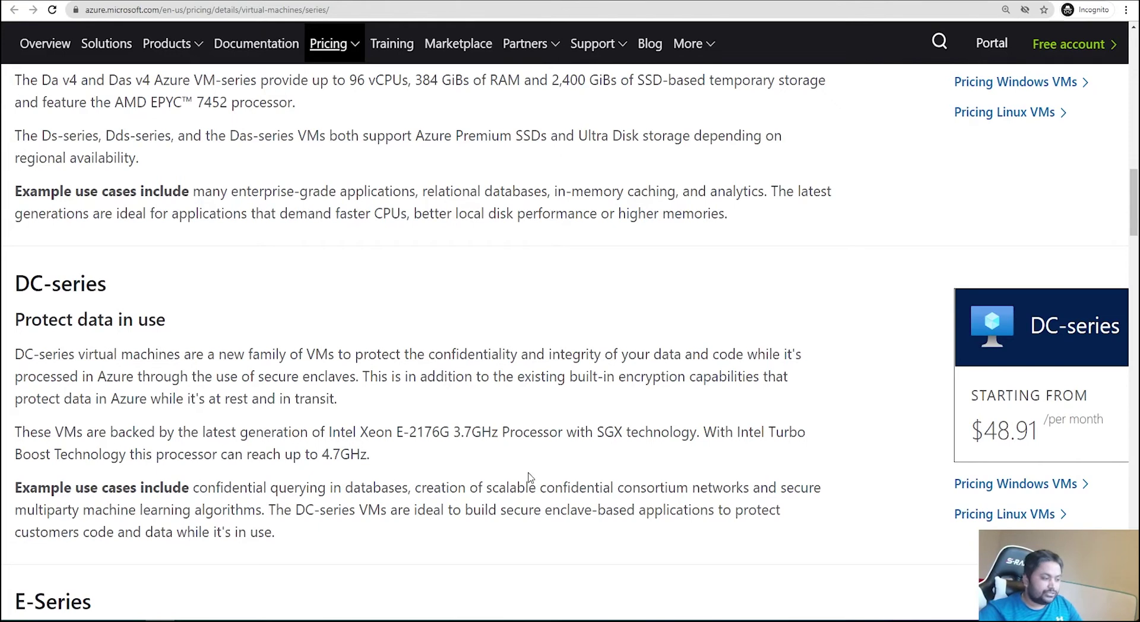
pyautogui.scroll(-6, 513, 488)
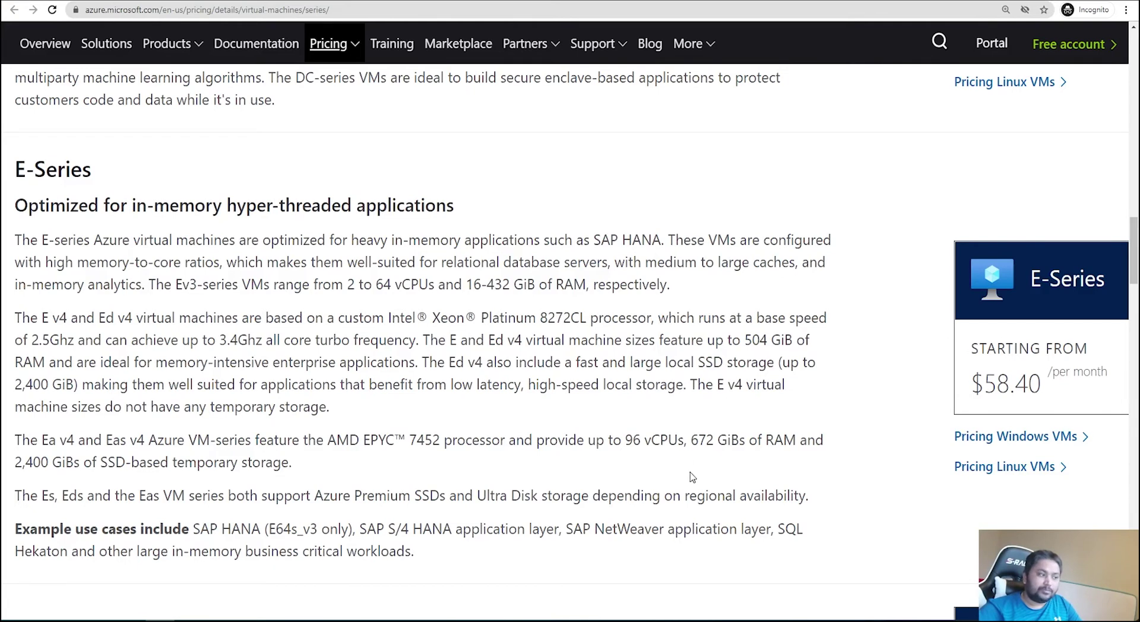
pyautogui.scroll(-1, 688, 473)
pyautogui.scroll(-5, 688, 473)
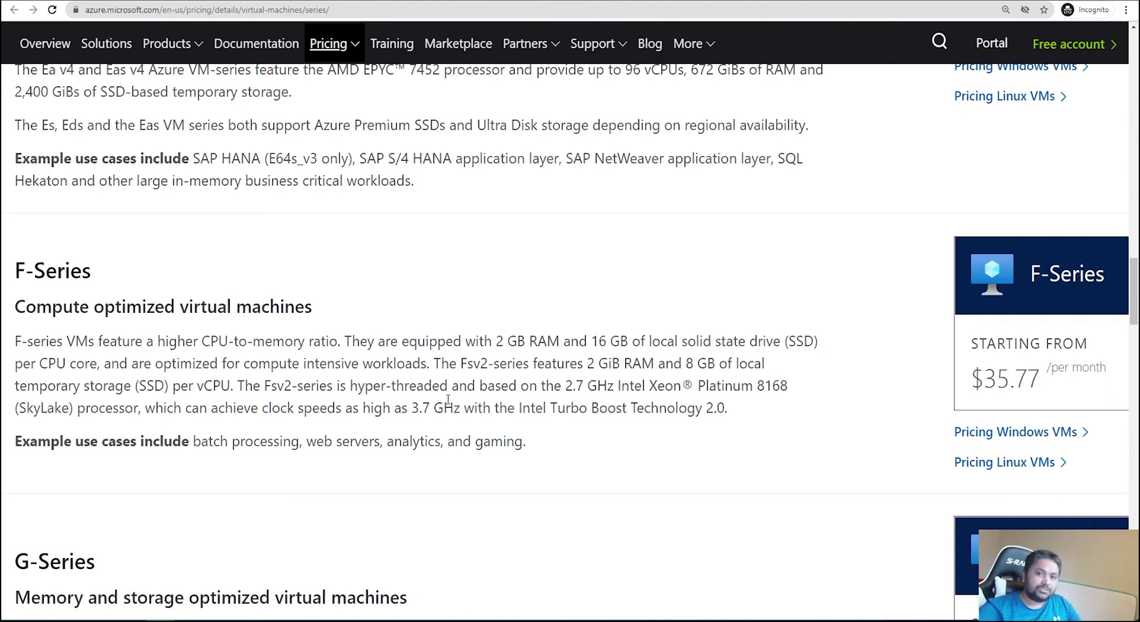
# Read the G-Series, H-Series, Ls-Series and M-Series virtual machine descriptions and their example use cases
pyautogui.scroll(-6, 447, 399)
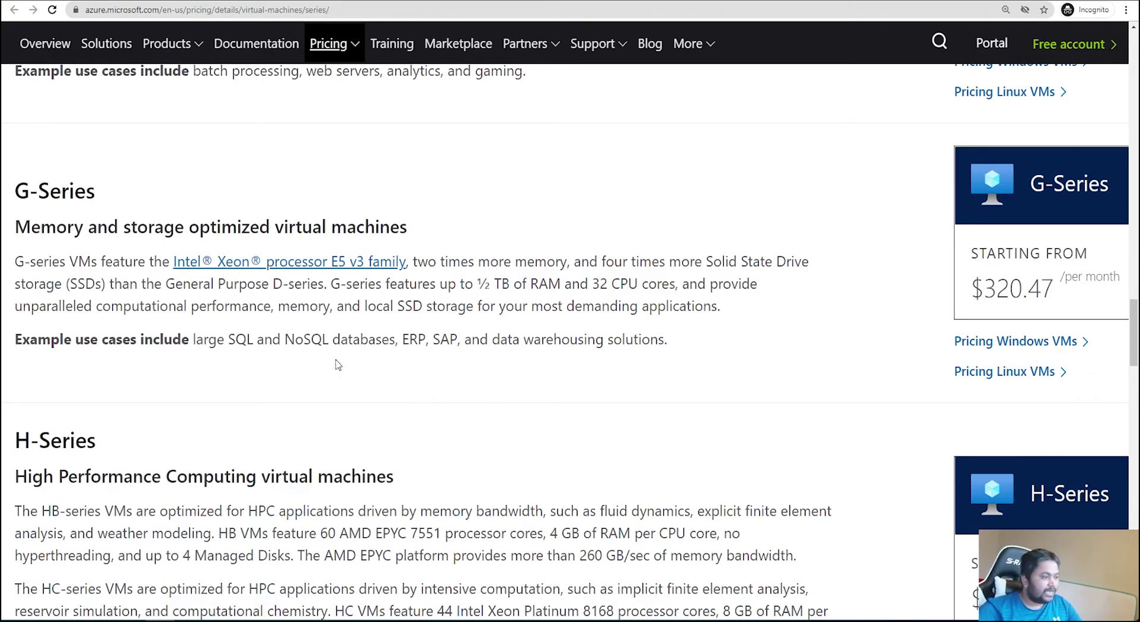
pyautogui.scroll(-1, 469, 406)
pyautogui.scroll(-4, 469, 406)
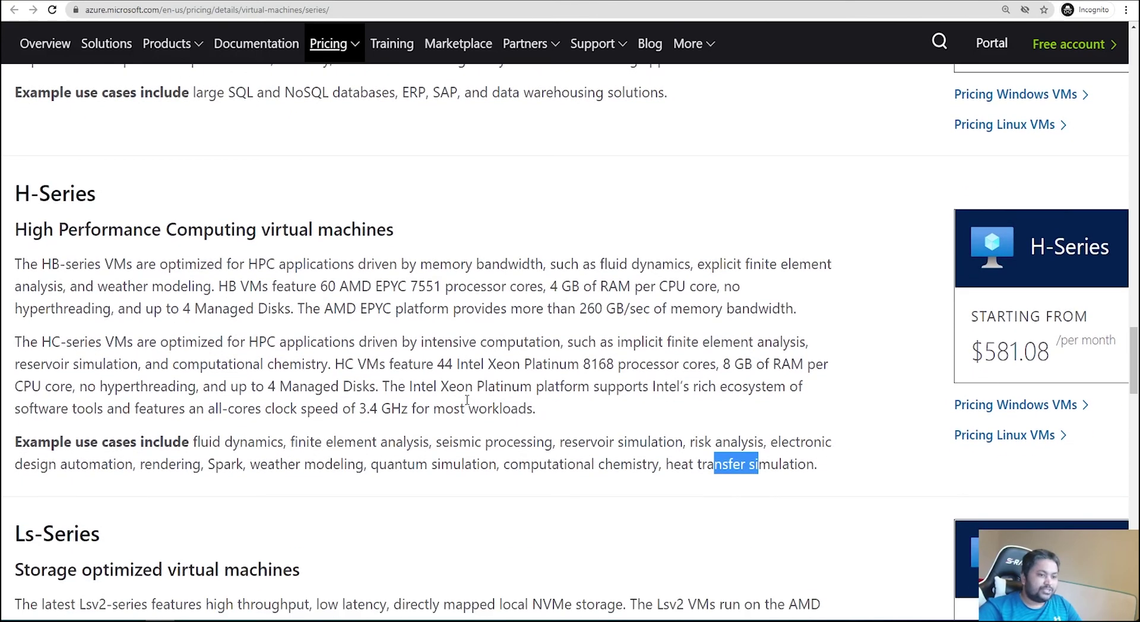
pyautogui.click(445, 399)
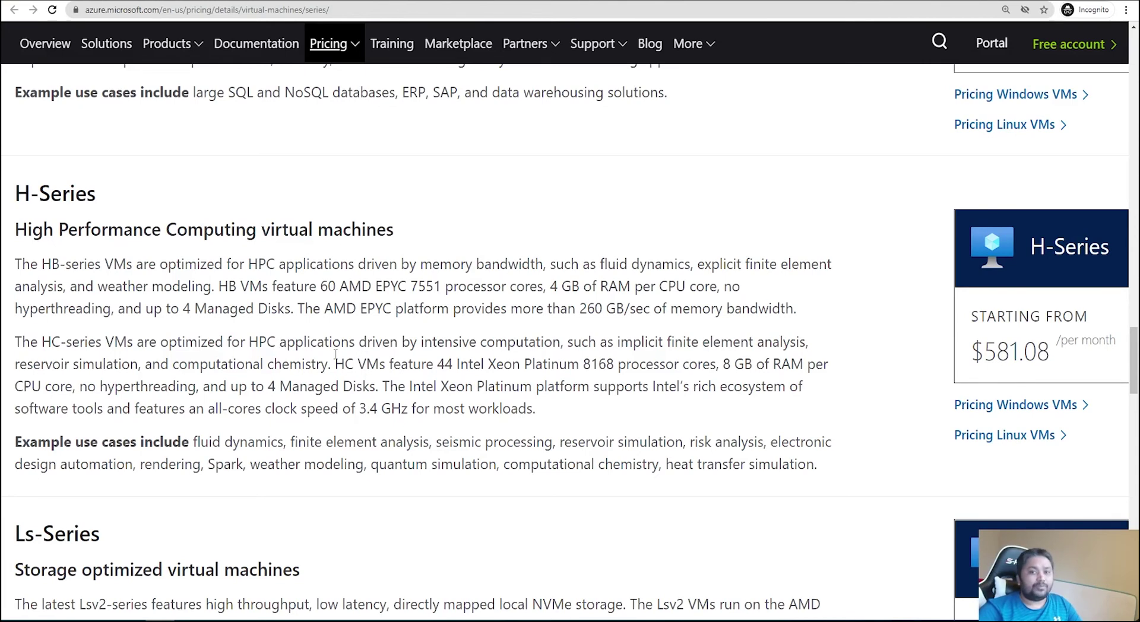
pyautogui.scroll(-5, 335, 355)
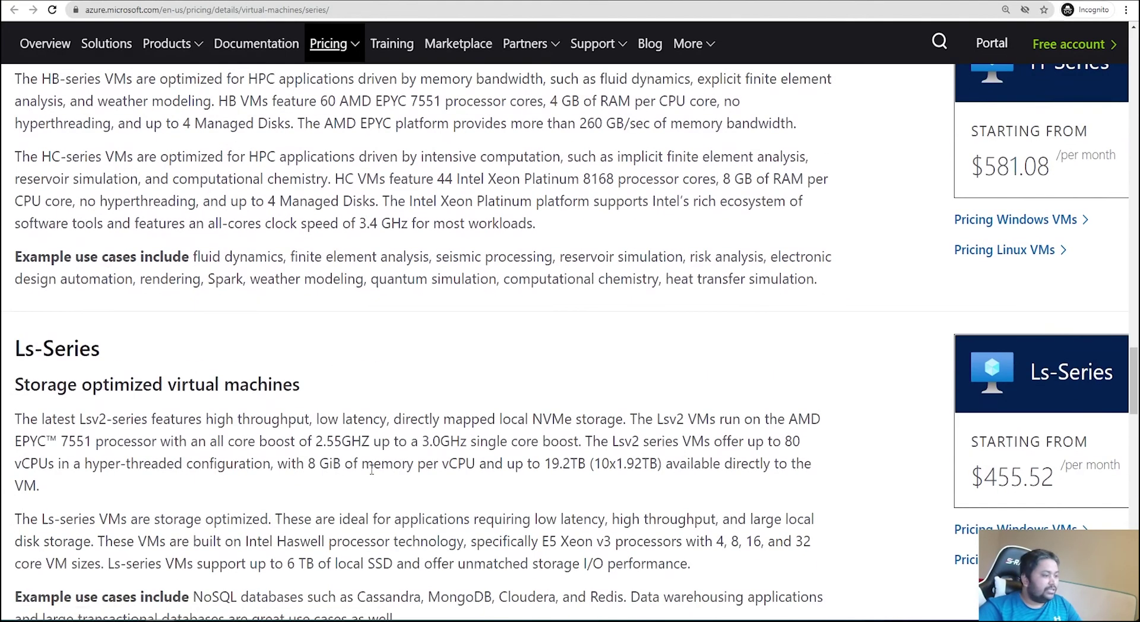
pyautogui.scroll(-1, 361, 435)
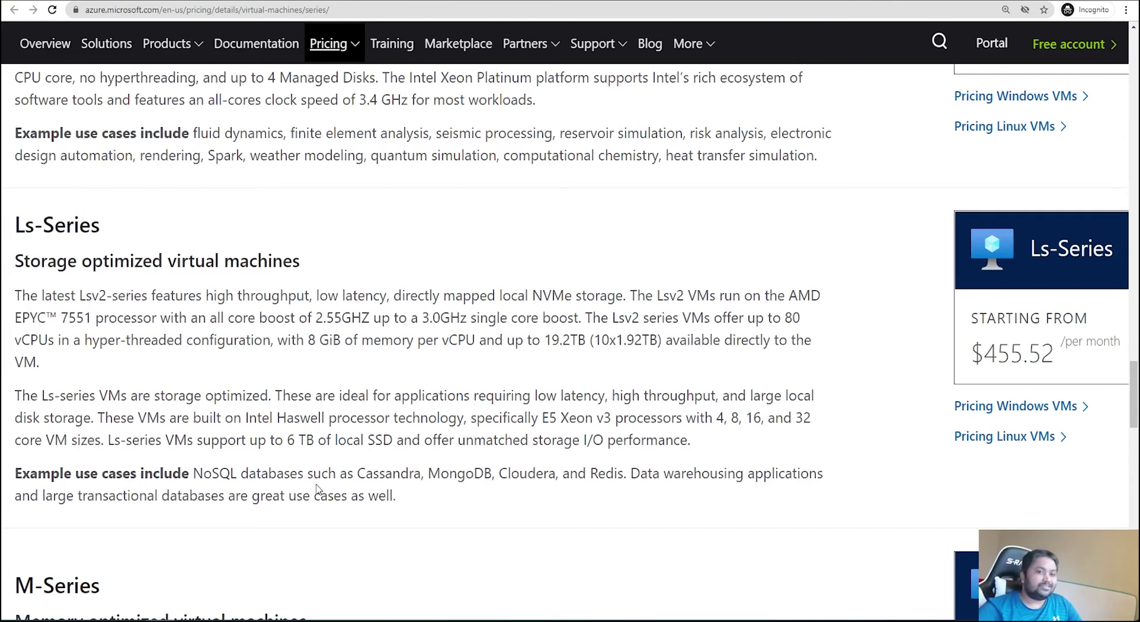
pyautogui.scroll(-4, 316, 488)
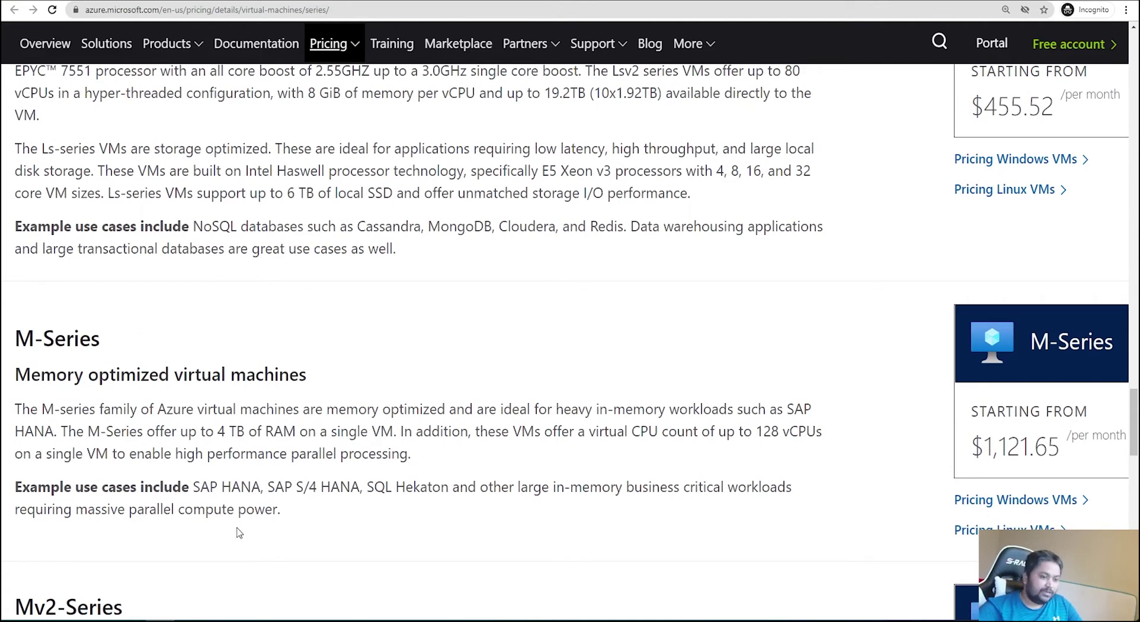
# Examine the GPU-enabled N-Series offerings and the Resources section at the end of the Virtual Machine series page
pyautogui.scroll(-5, 238, 530)
pyautogui.scroll(-7, 238, 531)
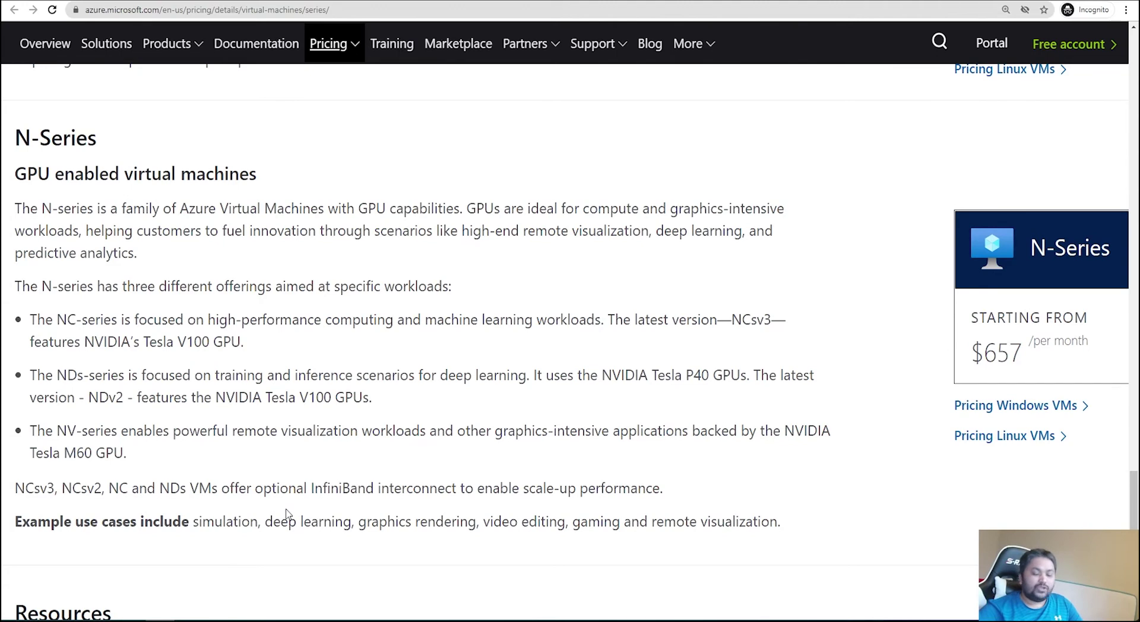
pyautogui.scroll(-2, 287, 514)
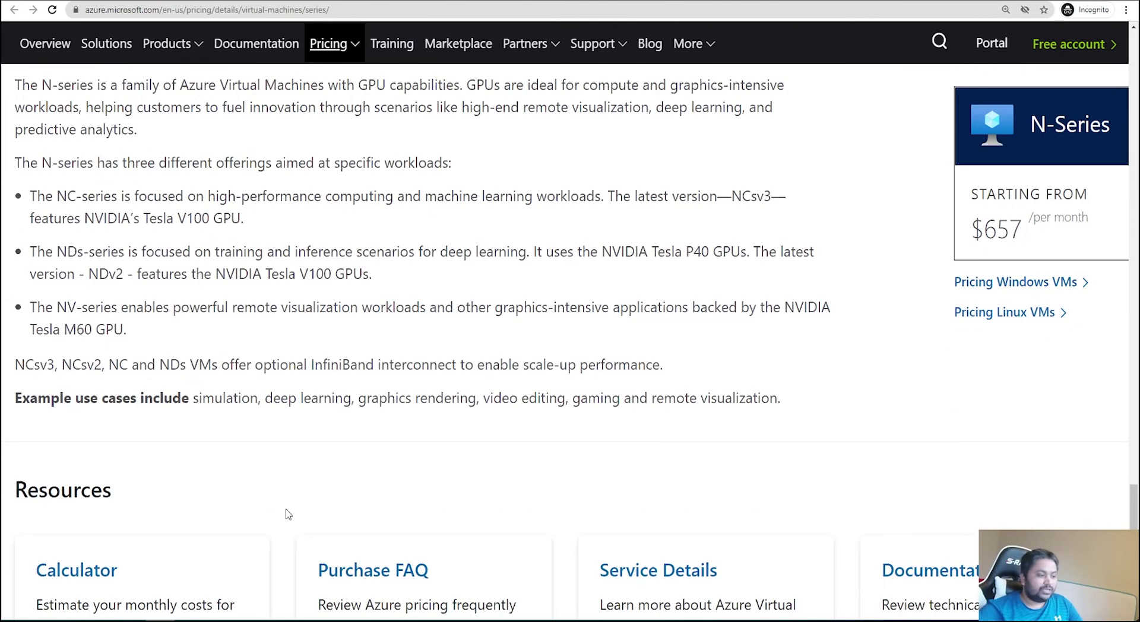
pyautogui.scroll(-2, 287, 514)
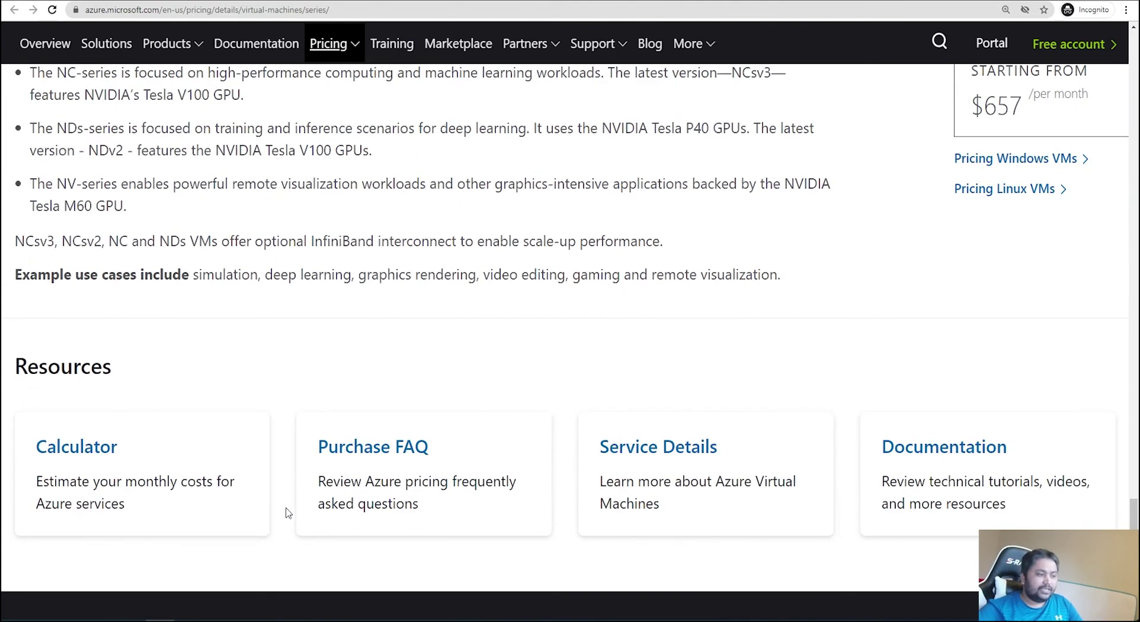
pyautogui.scroll(5, 286, 515)
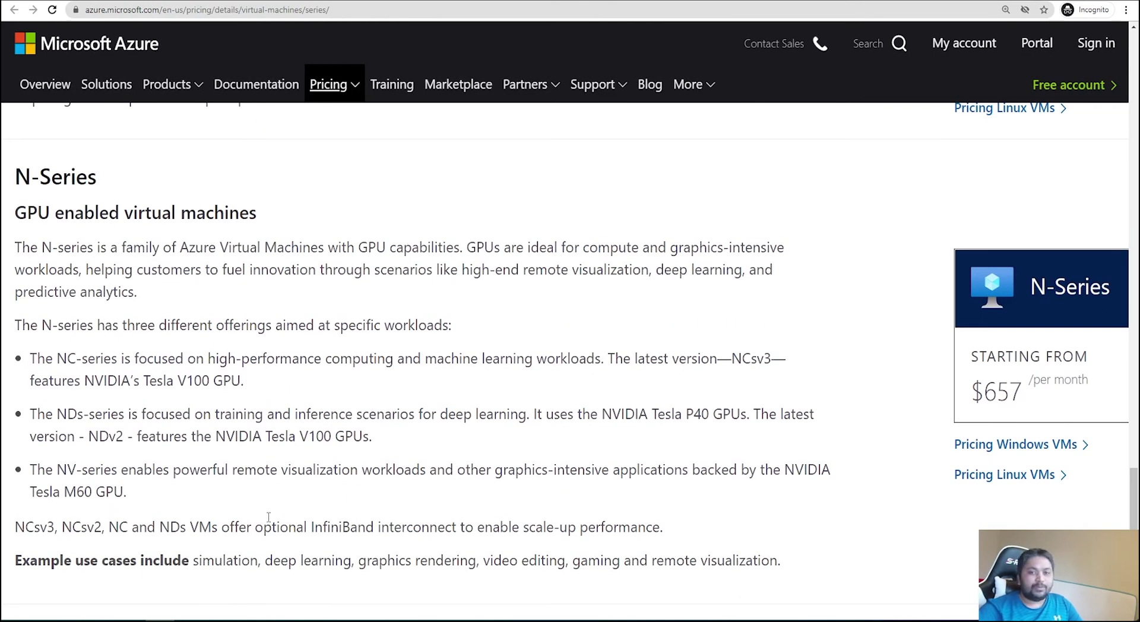
pyautogui.scroll(2, 268, 517)
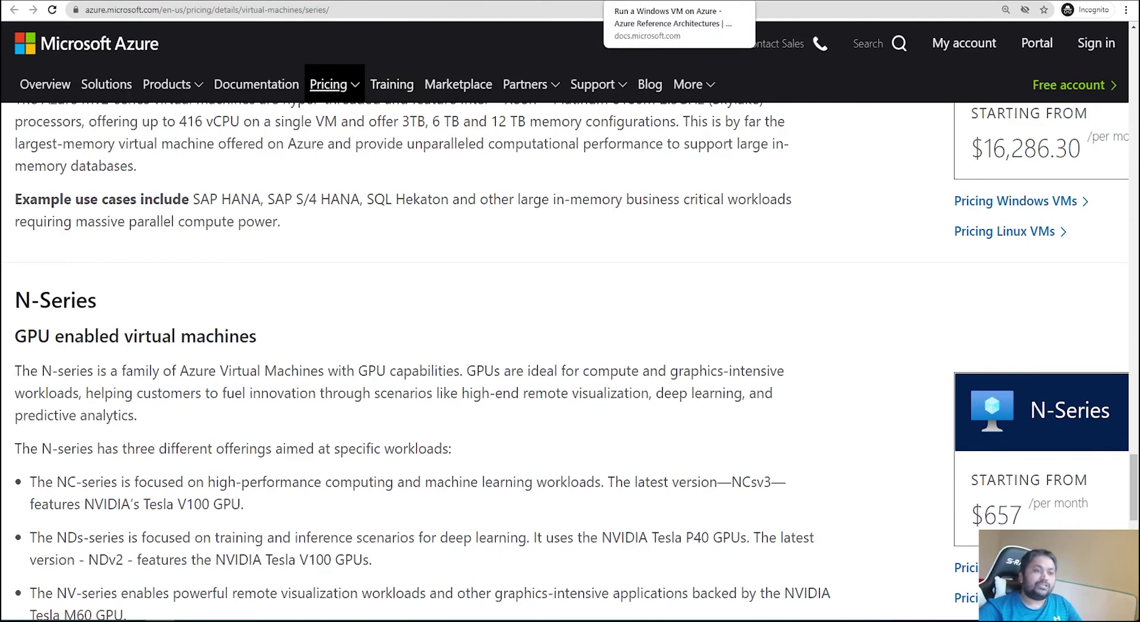
# Switch to the Run a Windows VM on Azure article and view its architecture diagram
pyautogui.click(653, 1)
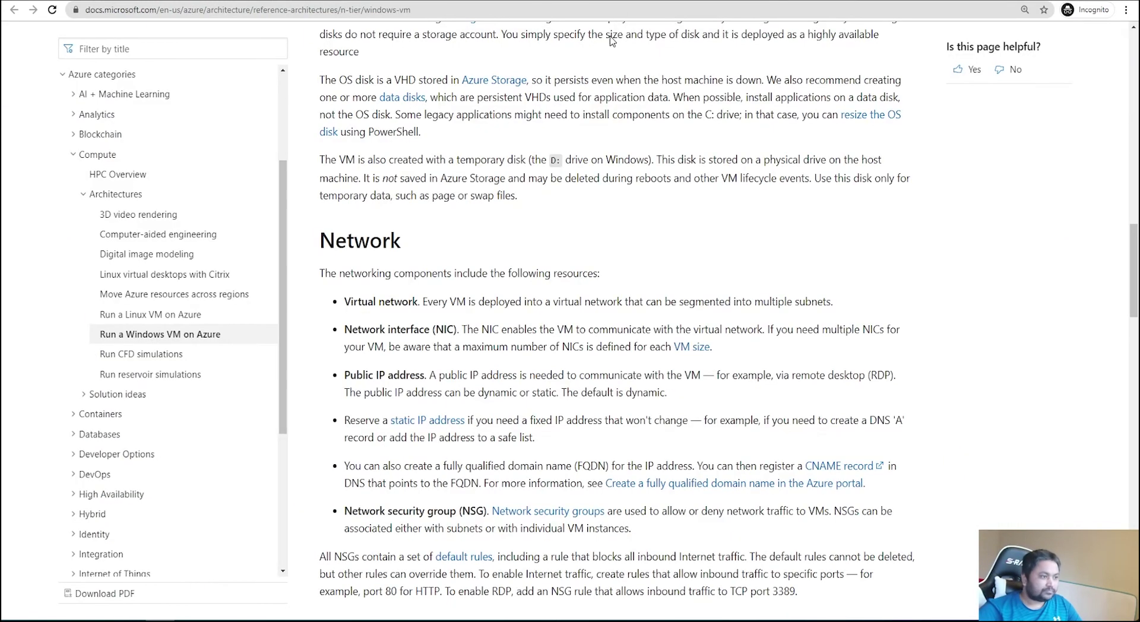
pyautogui.scroll(20, 539, 417)
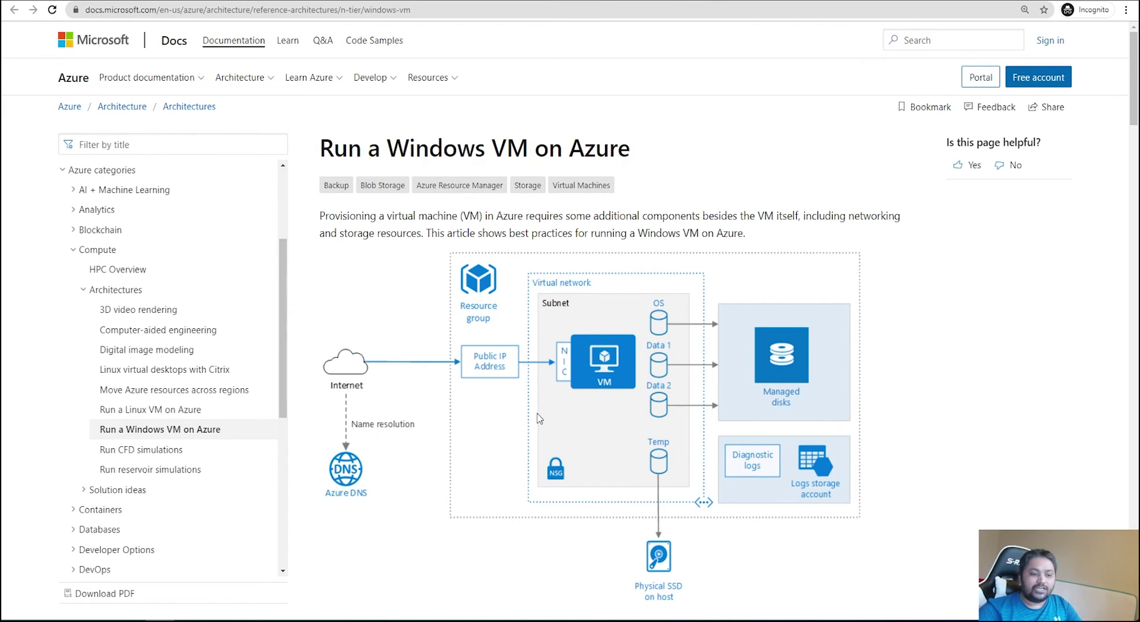
# Read the Windows VM article's sections from Resource group through Network to Operations
pyautogui.scroll(-4, 451, 452)
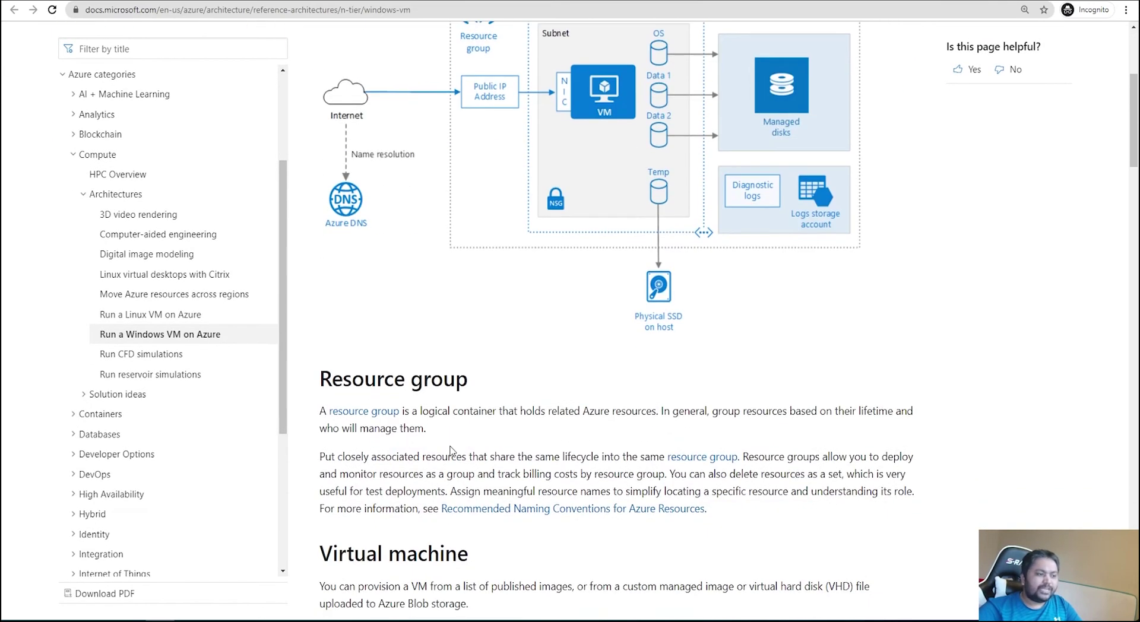
pyautogui.scroll(-10, 451, 452)
pyautogui.scroll(-6, 496, 459)
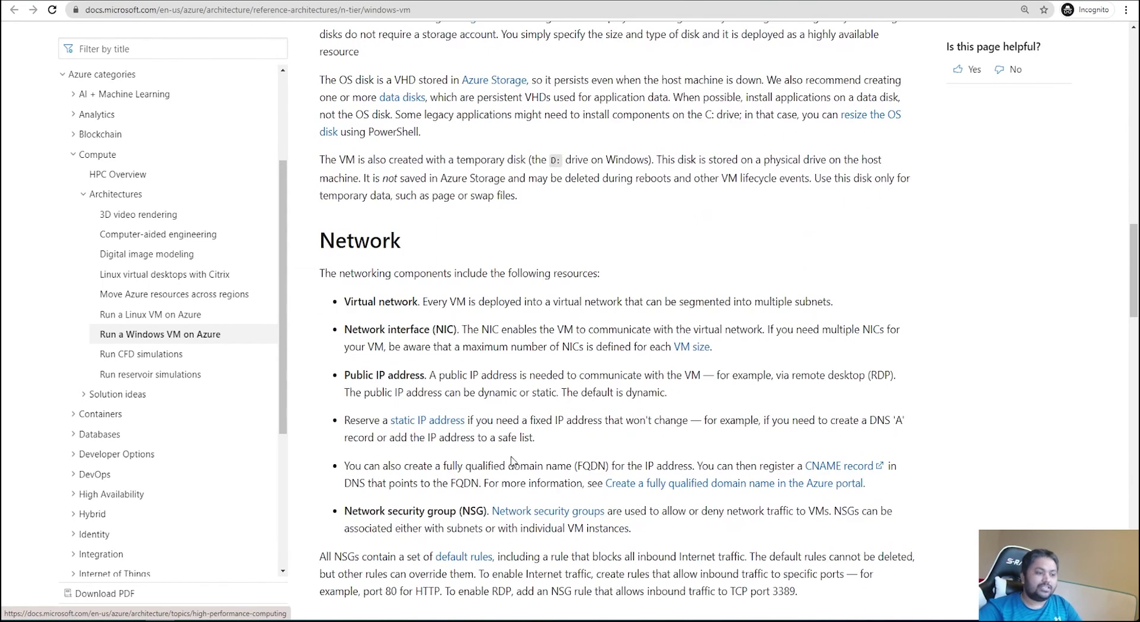
pyautogui.scroll(-5, 512, 460)
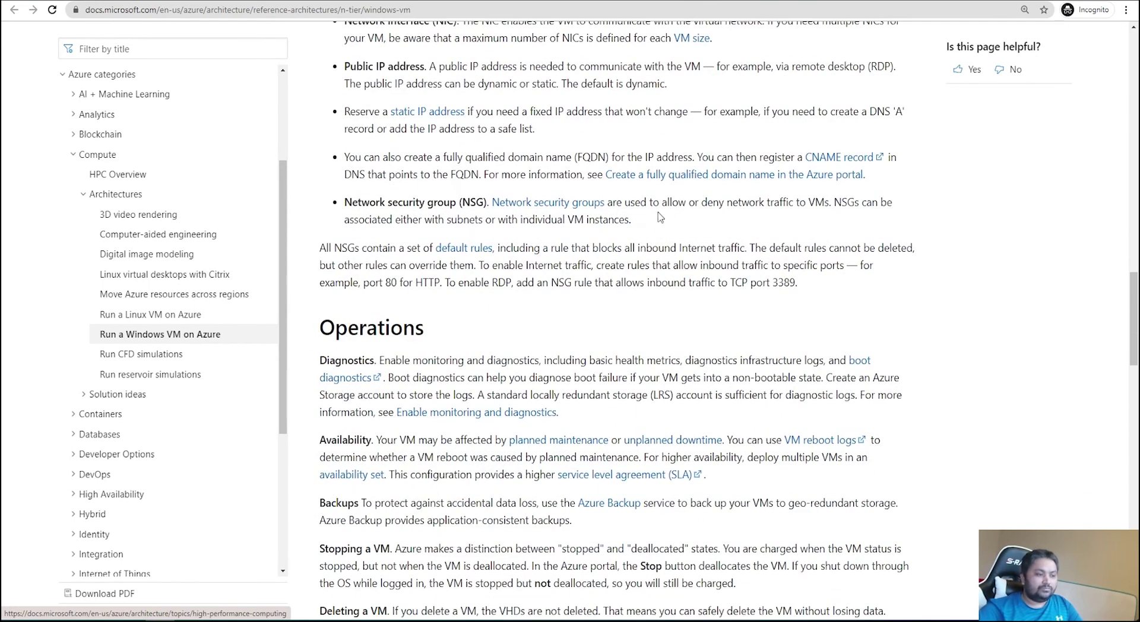
# Switch to the Visual Studio images on Azure article and read its introduction and available configurations and versions
pyautogui.click(641, 1)
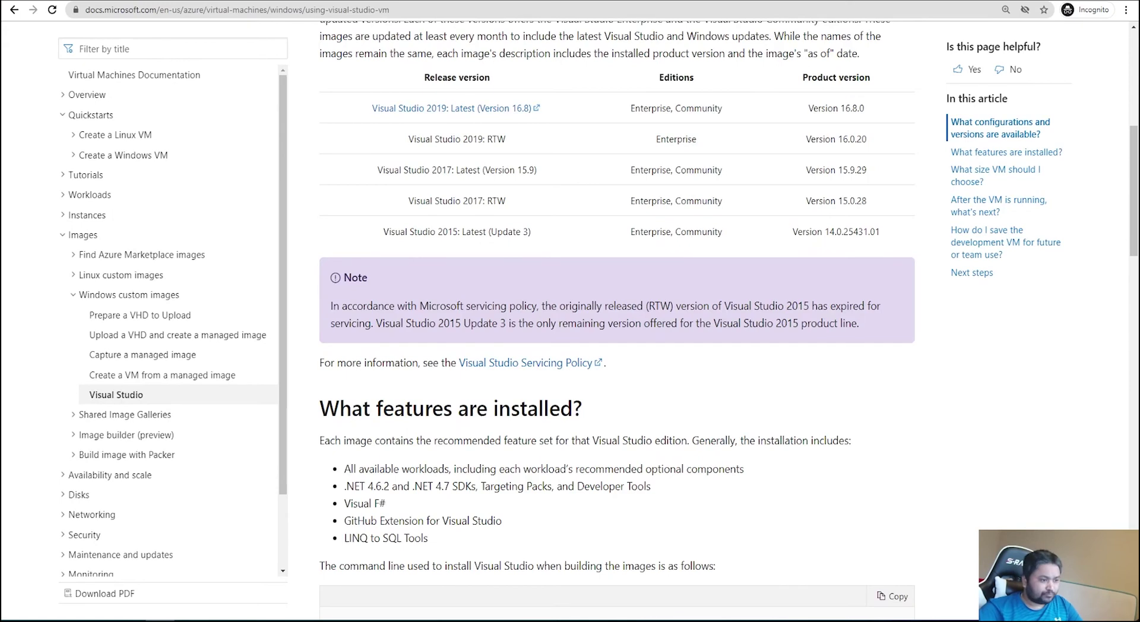
pyautogui.scroll(7, 742, 438)
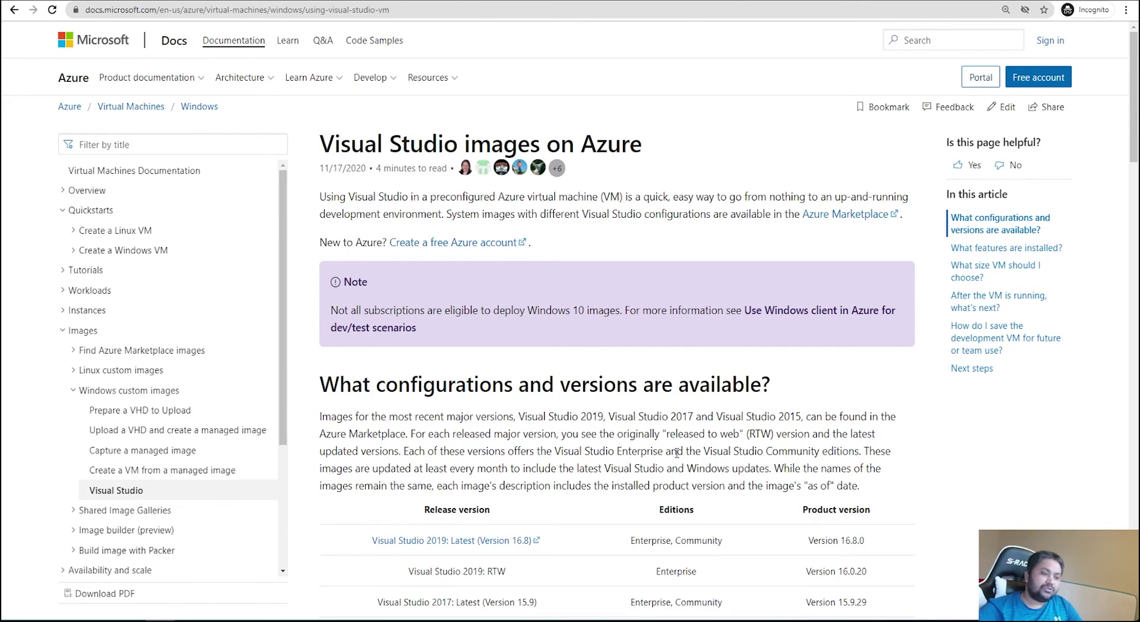
pyautogui.scroll(-1, 677, 453)
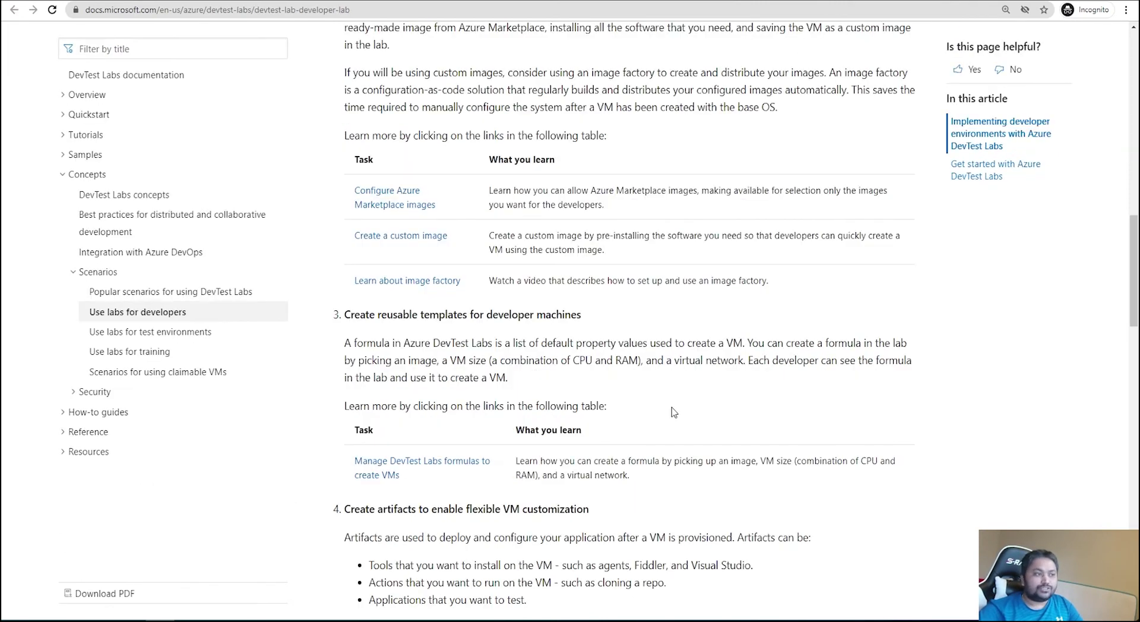
# Review the Use Azure DevTest Labs for developers article, including its listed benefits and architecture diagram
pyautogui.scroll(10, 668, 418)
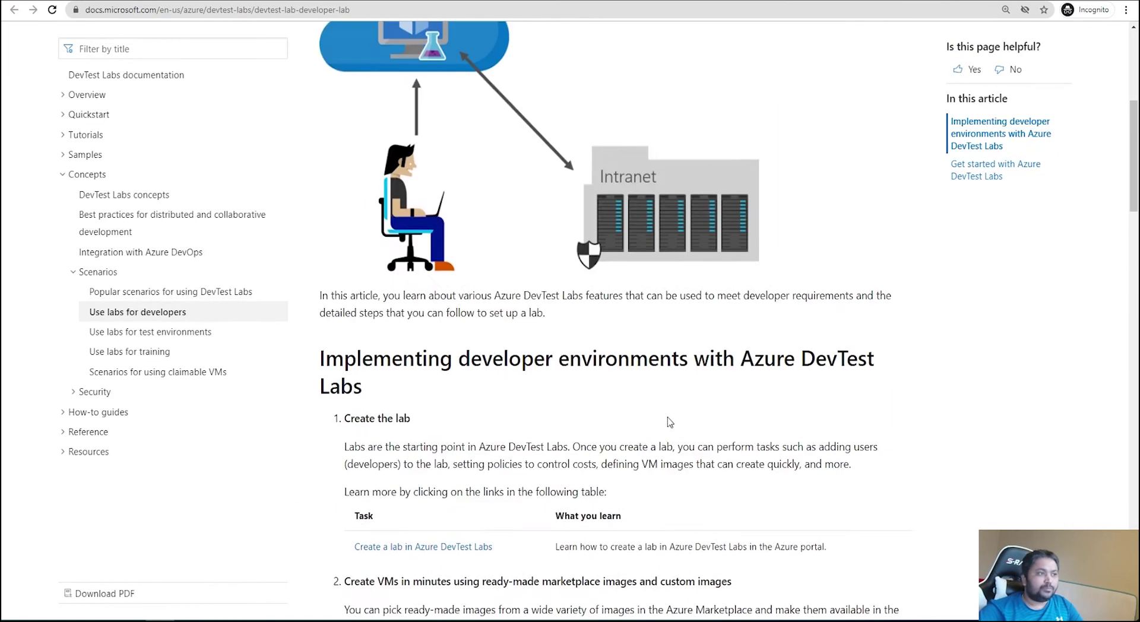
pyautogui.scroll(1, 668, 423)
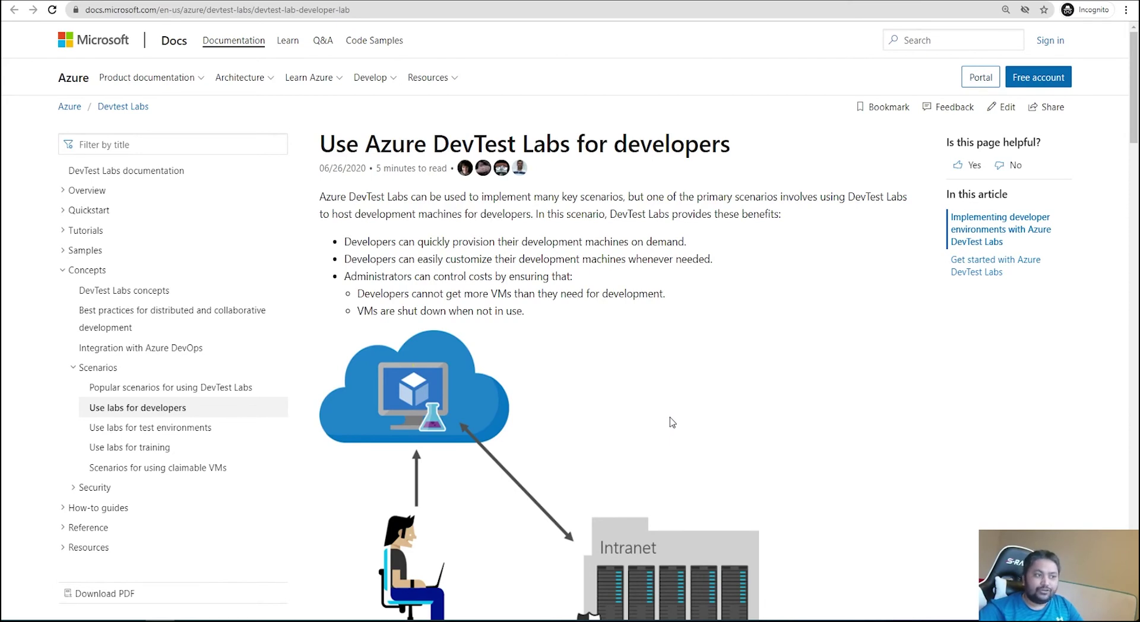
pyautogui.scroll(-6, 670, 421)
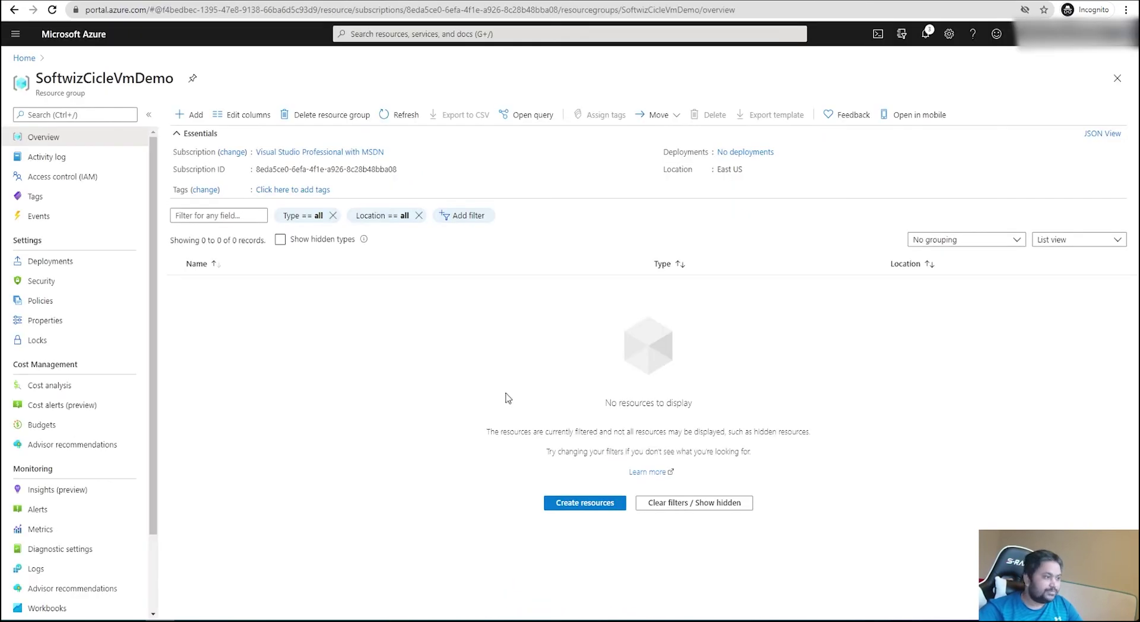
# Start creating a virtual machine from the Compute category inside the SoftwizCicleVmDemo resource group
pyautogui.doubleClick(140, 79)
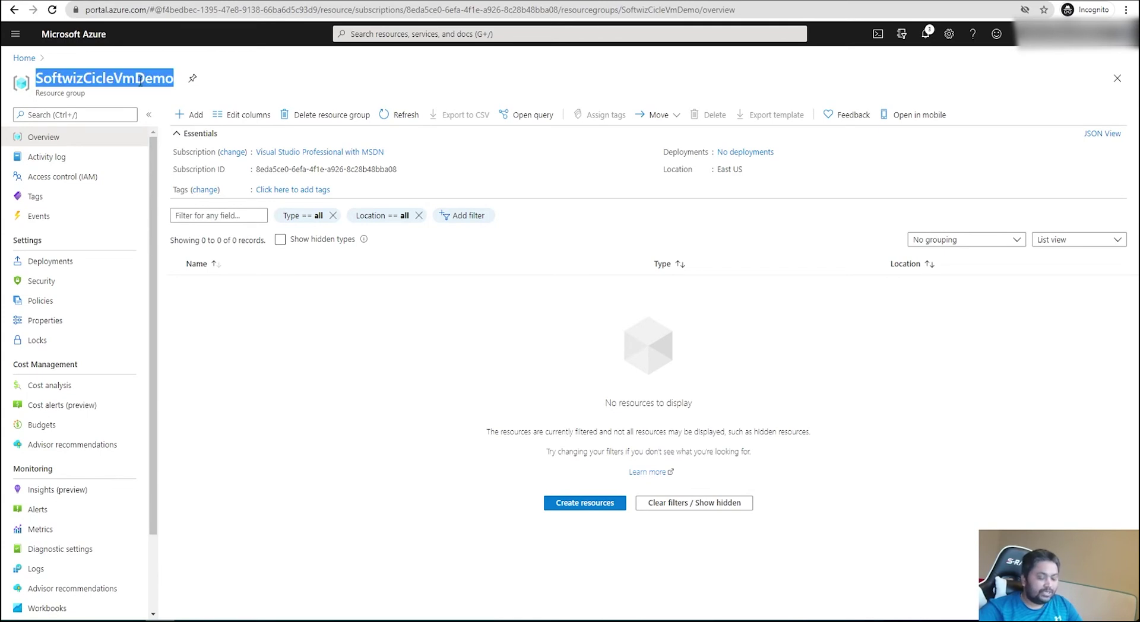
pyautogui.click(202, 122)
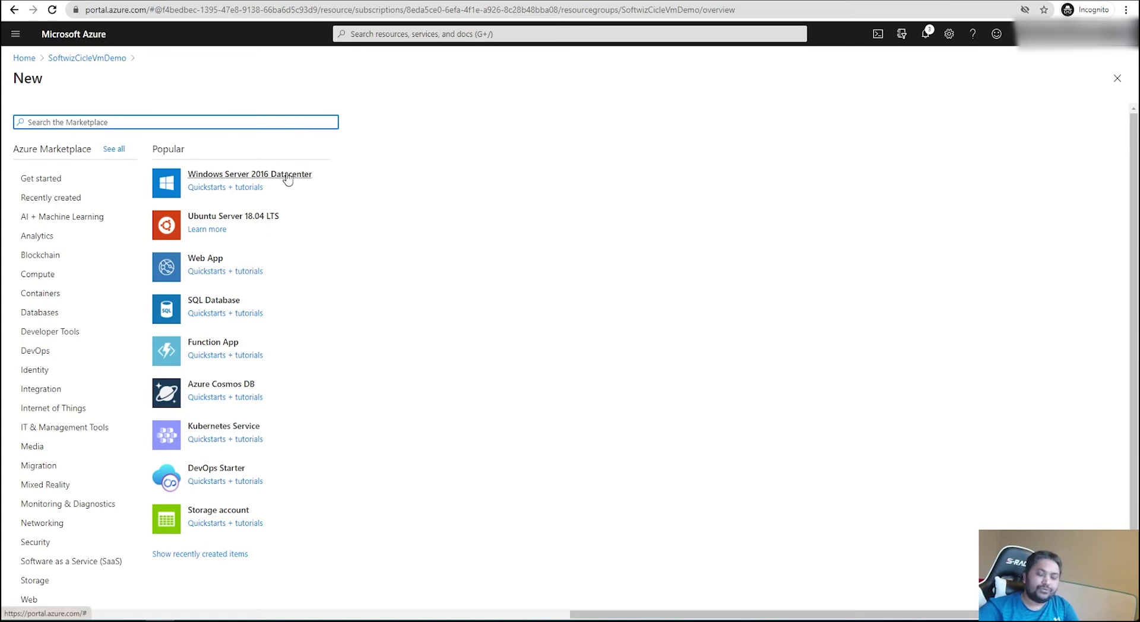
pyautogui.click(43, 277)
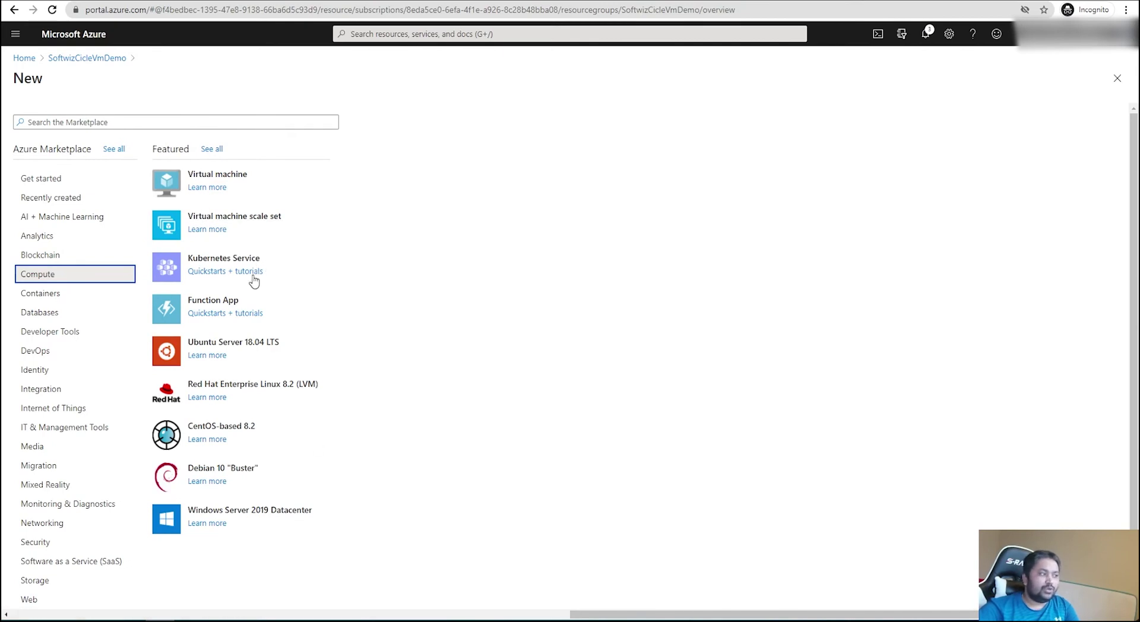
pyautogui.click(245, 178)
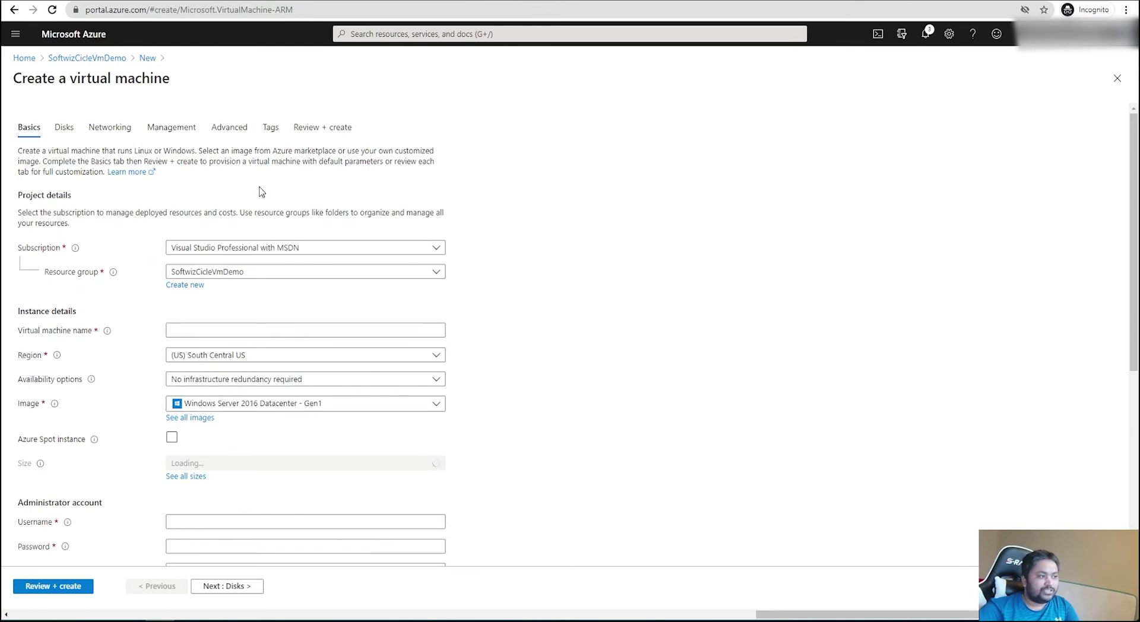
# Copy softwizcircledemo from the Notepad notes and enter it as the virtual machine name
pyautogui.hotkey('alt', 'Tab')
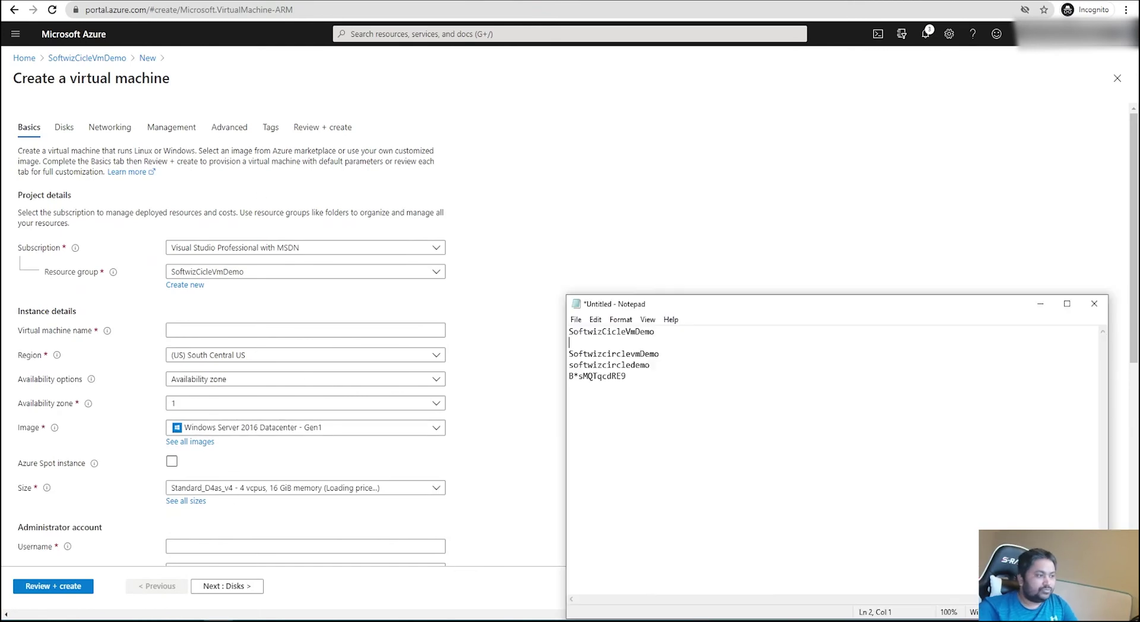
pyautogui.moveTo(667, 364); pyautogui.dragTo(565, 365)
pyautogui.hotkey('ctrl', 'c')
pyautogui.click(259, 277)
pyautogui.click(269, 279)
pyautogui.click(241, 334)
pyautogui.hotkey('ctrl', 'v')
pyautogui.press('Tab')
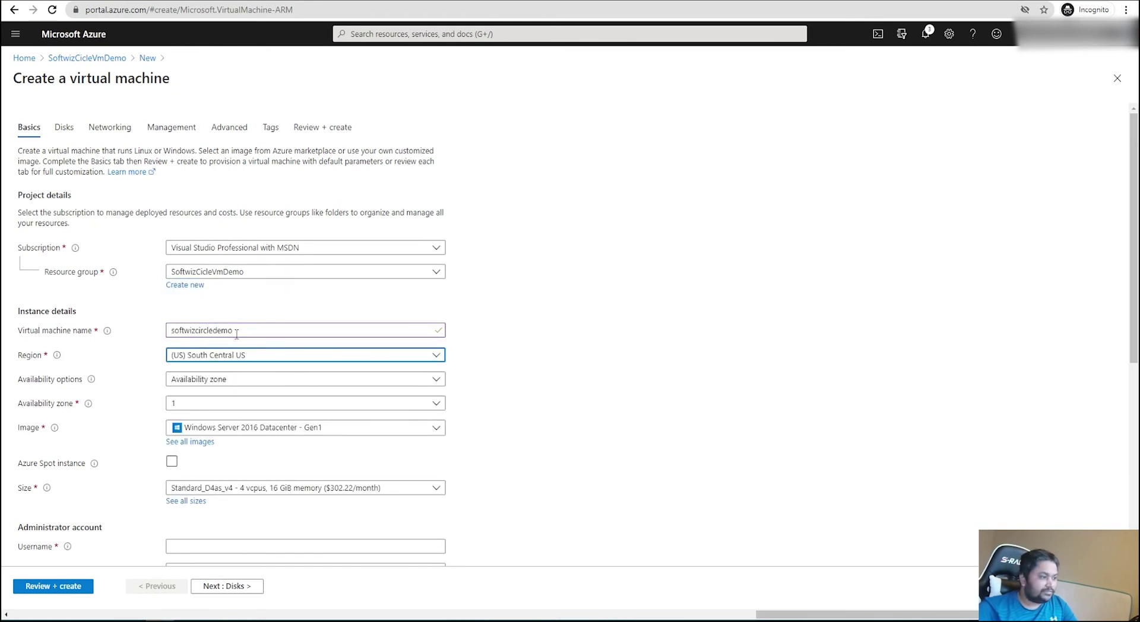
# Set the region to (US) East US and the availability options to No infrastructure redundancy required
pyautogui.click(283, 357)
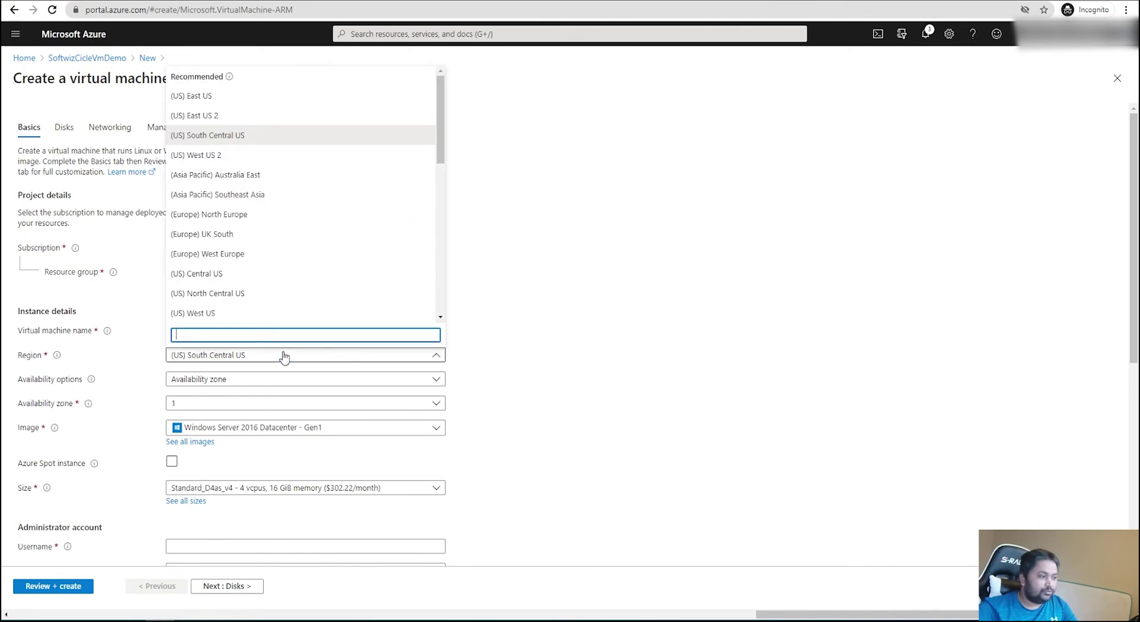
pyautogui.click(208, 97)
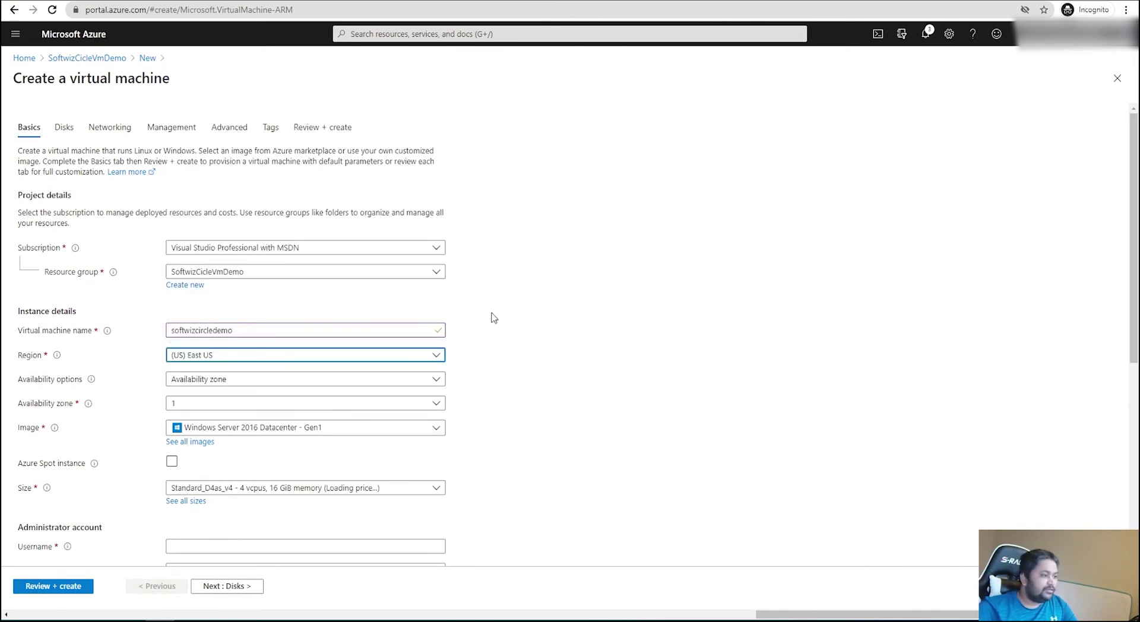
pyautogui.scroll(-2, 491, 318)
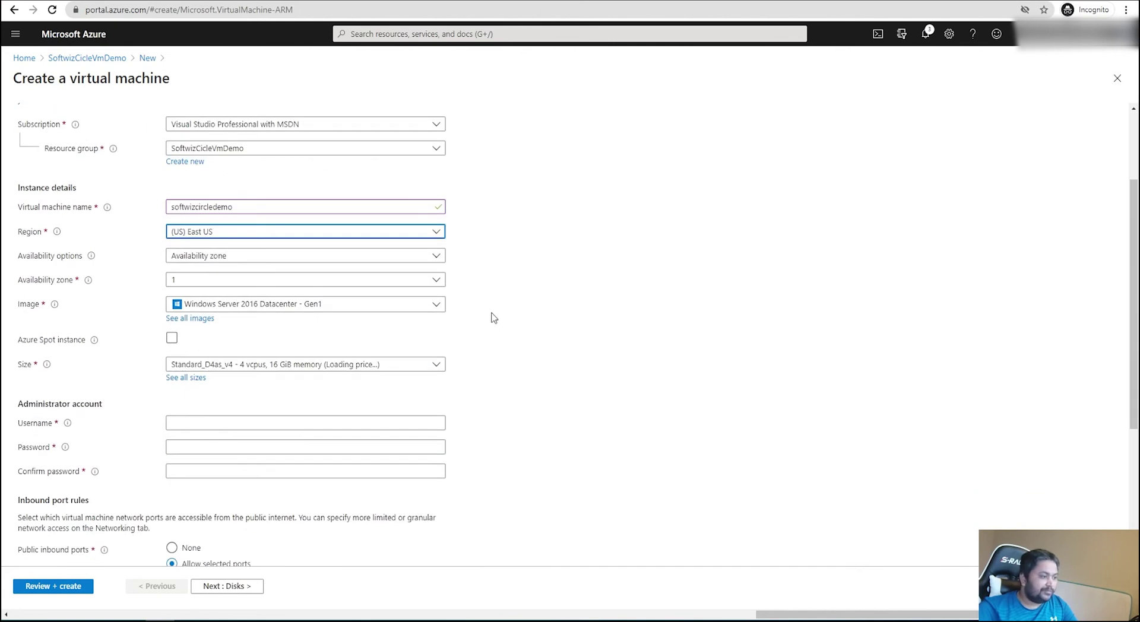
pyautogui.moveTo(92, 262)
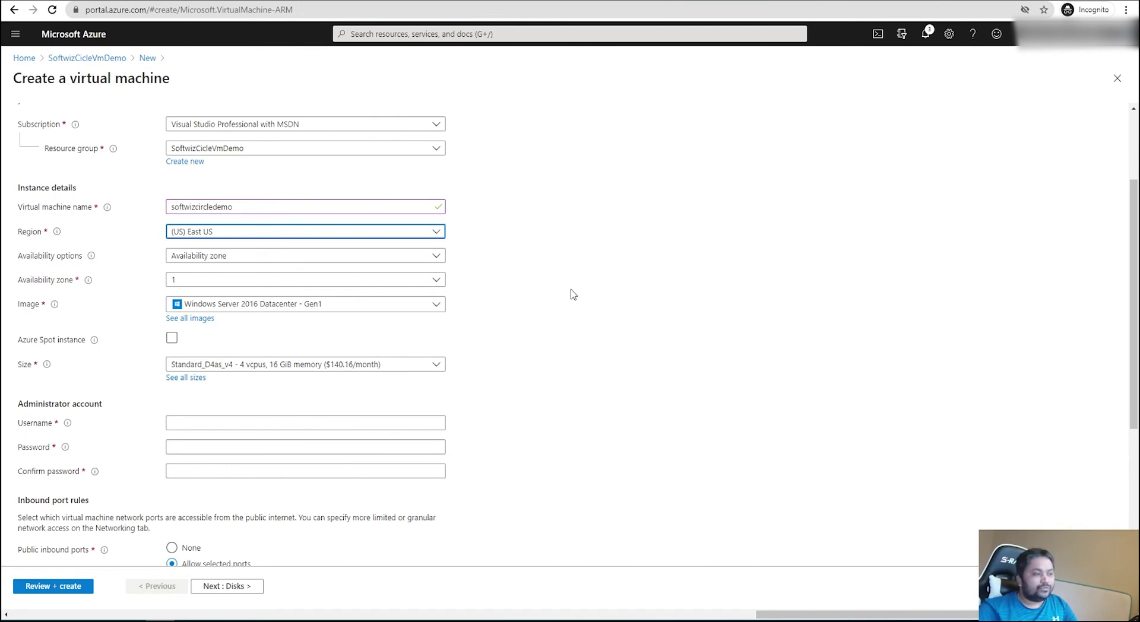
pyautogui.click(308, 256)
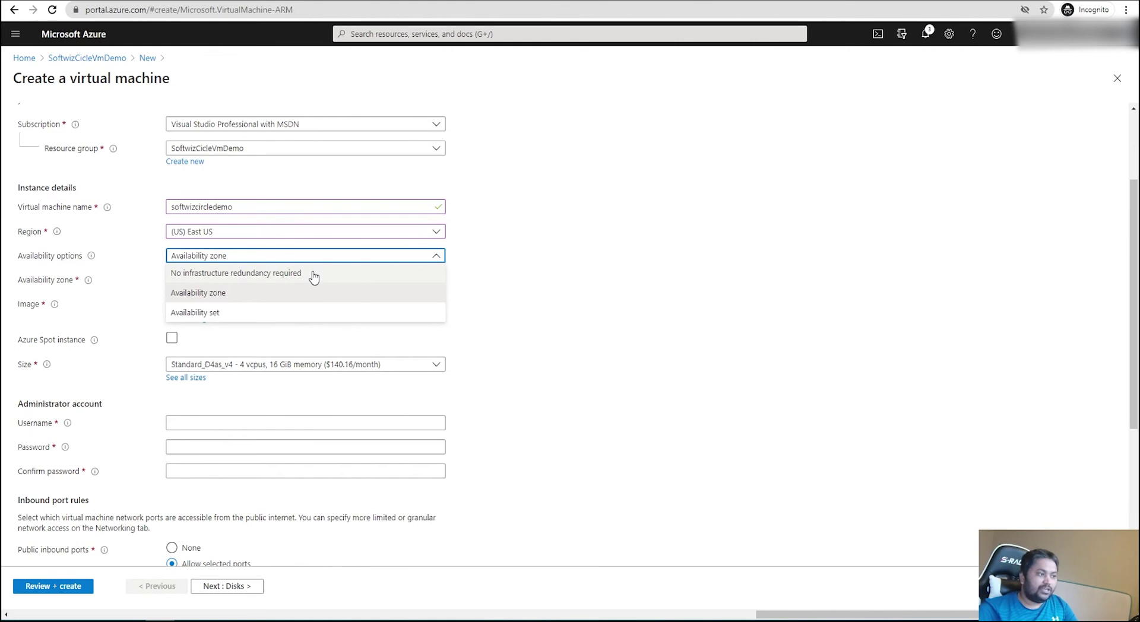
pyautogui.click(313, 274)
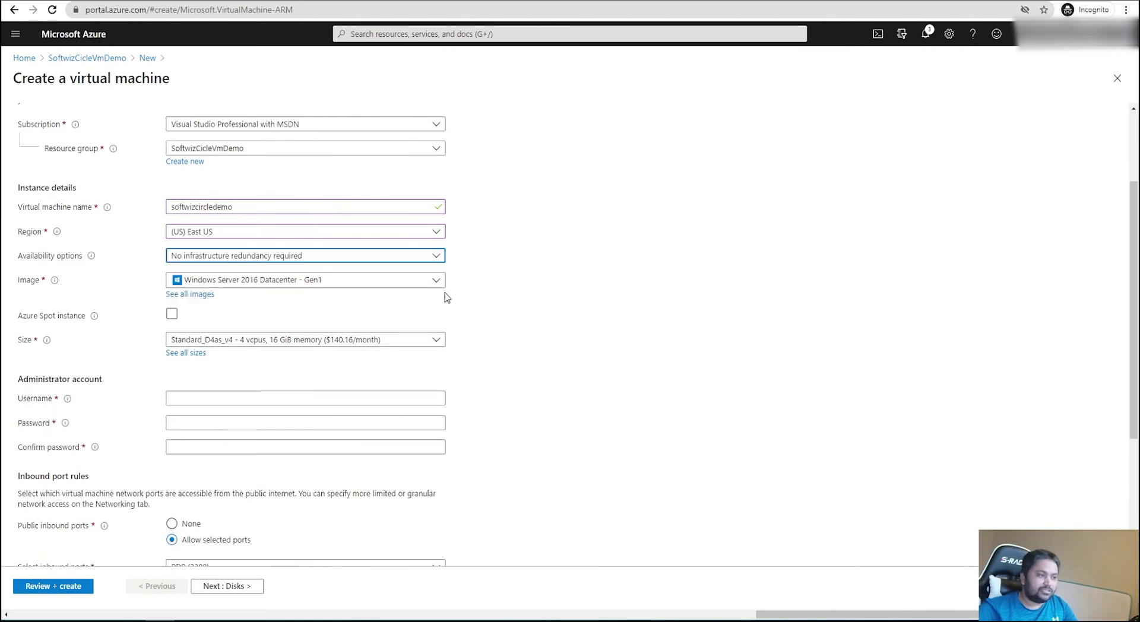
# Look through the suggested VM images and open the full Marketplace image selection
pyautogui.click(387, 286)
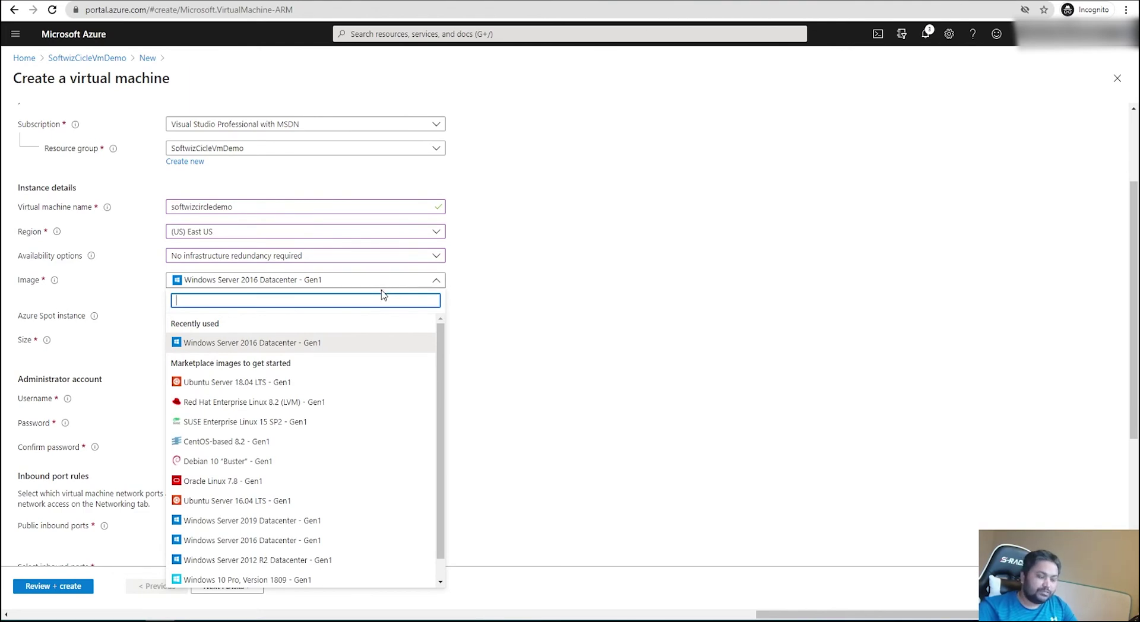
pyautogui.scroll(-1, 359, 394)
pyautogui.scroll(1, 359, 394)
pyautogui.scroll(-1, 359, 394)
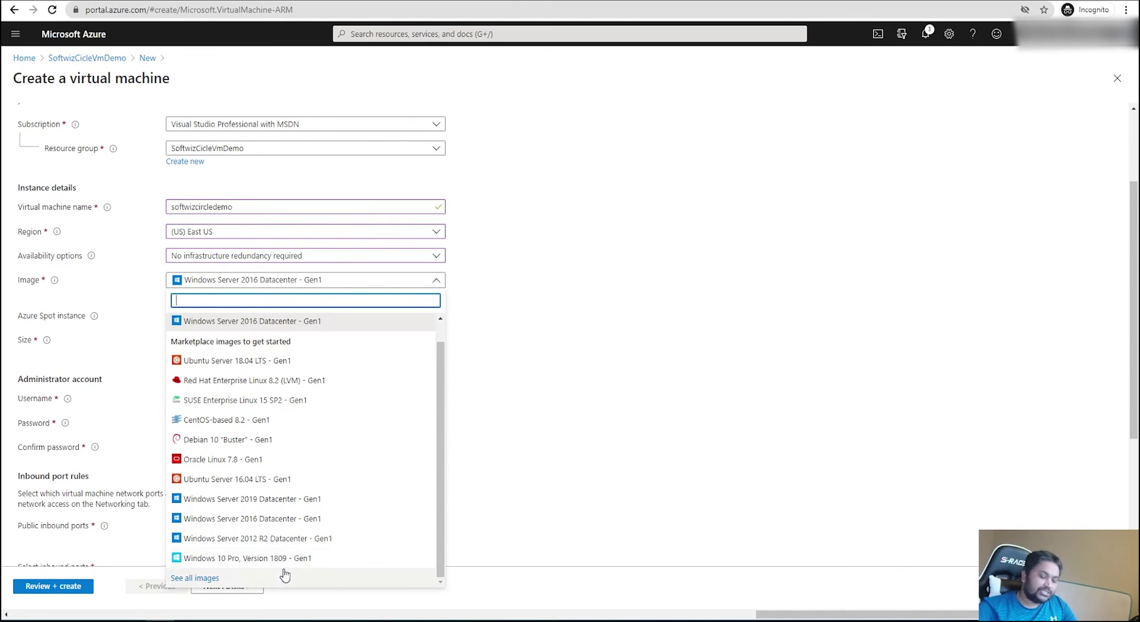
pyautogui.click(217, 579)
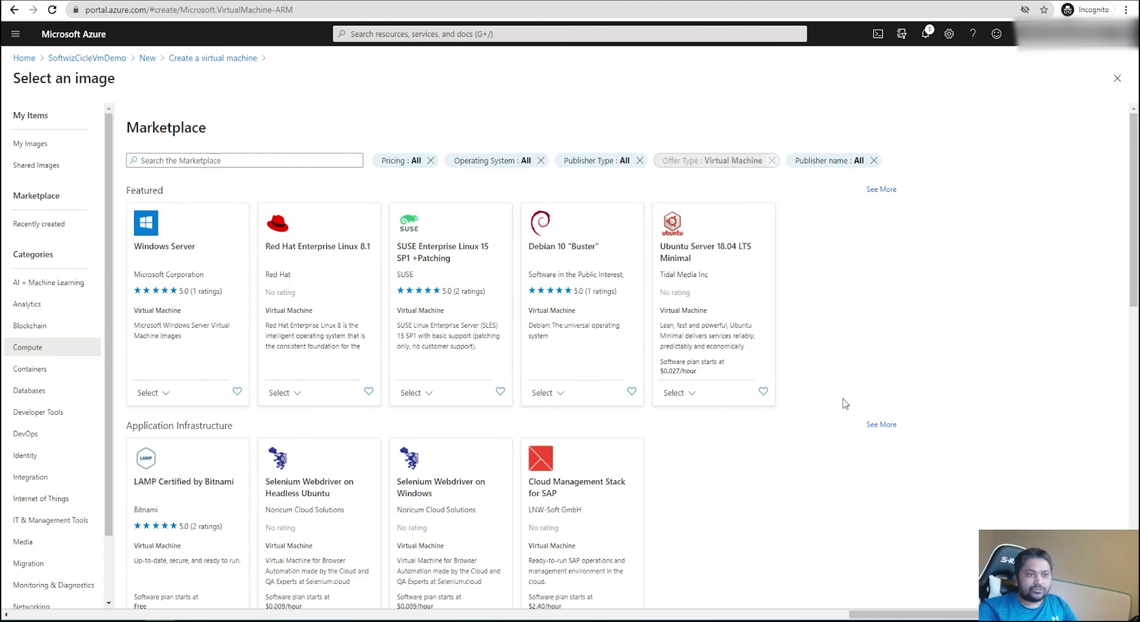
# Examine the Marketplace image offers under Featured, Application Infrastructure, Operating Systems, Cache and All Compute
pyautogui.scroll(-2, 847, 401)
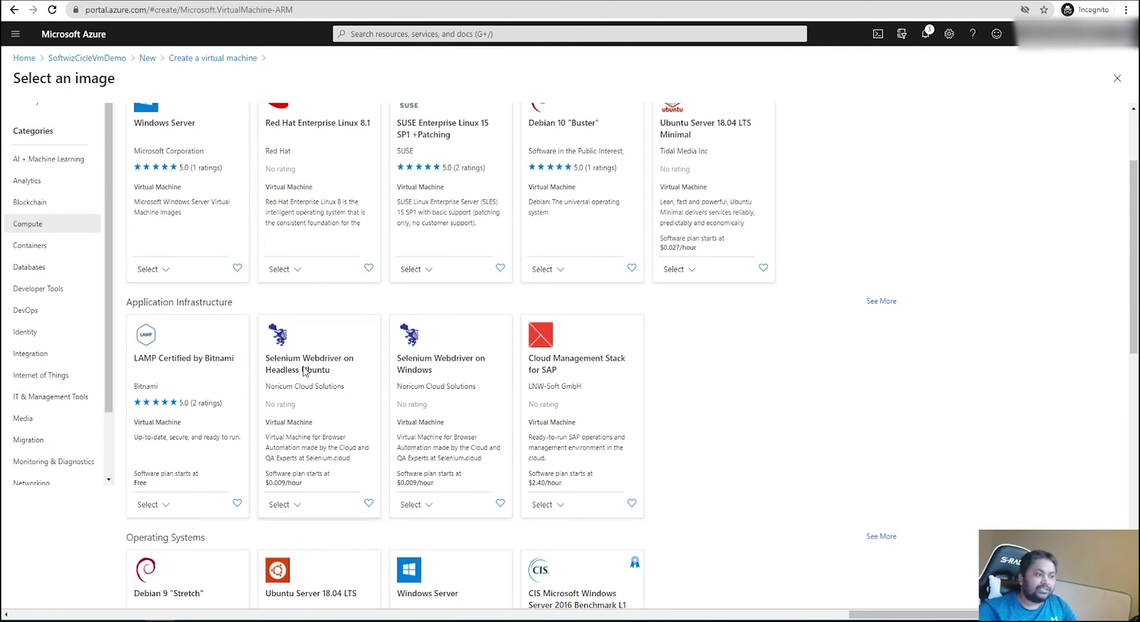
pyautogui.scroll(-1, 365, 451)
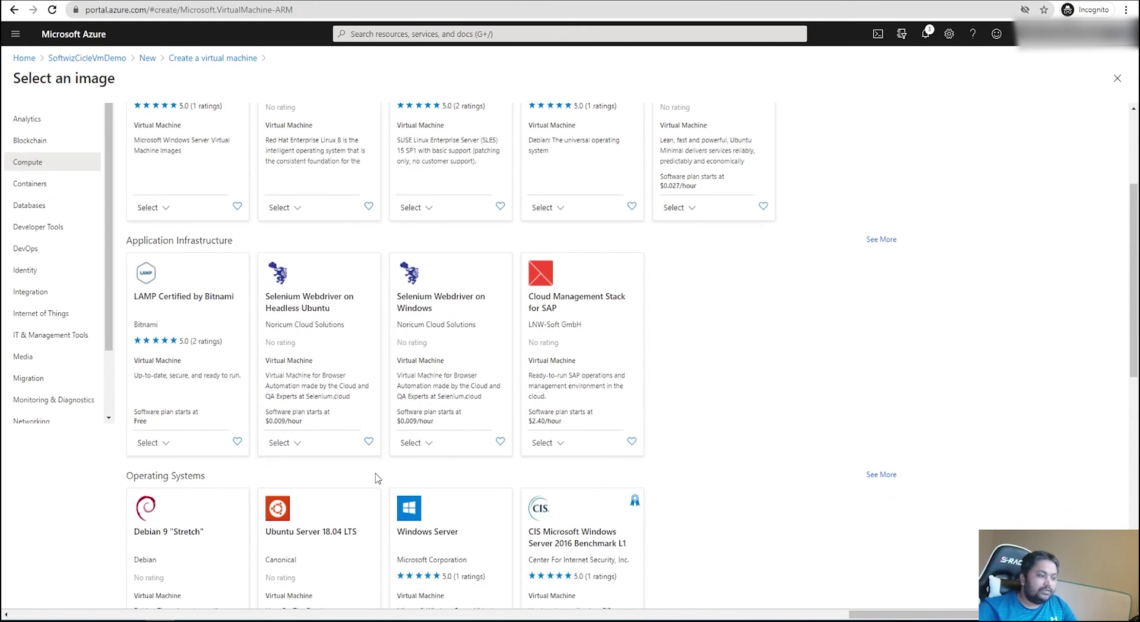
pyautogui.scroll(2, 378, 469)
pyautogui.scroll(-6, 377, 467)
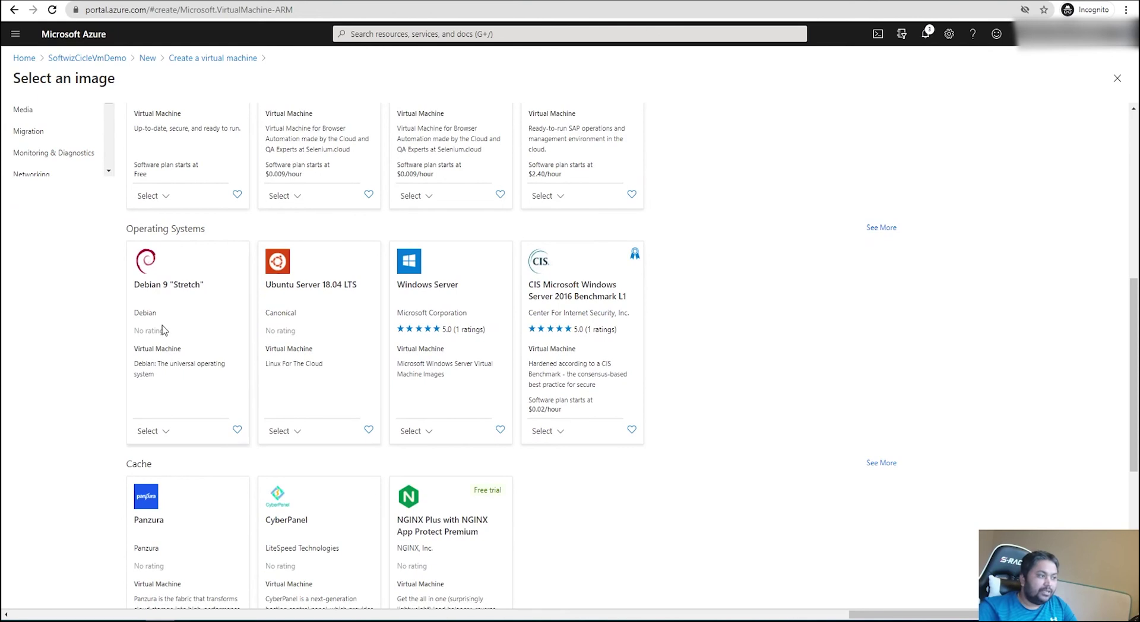
pyautogui.scroll(-1, 332, 573)
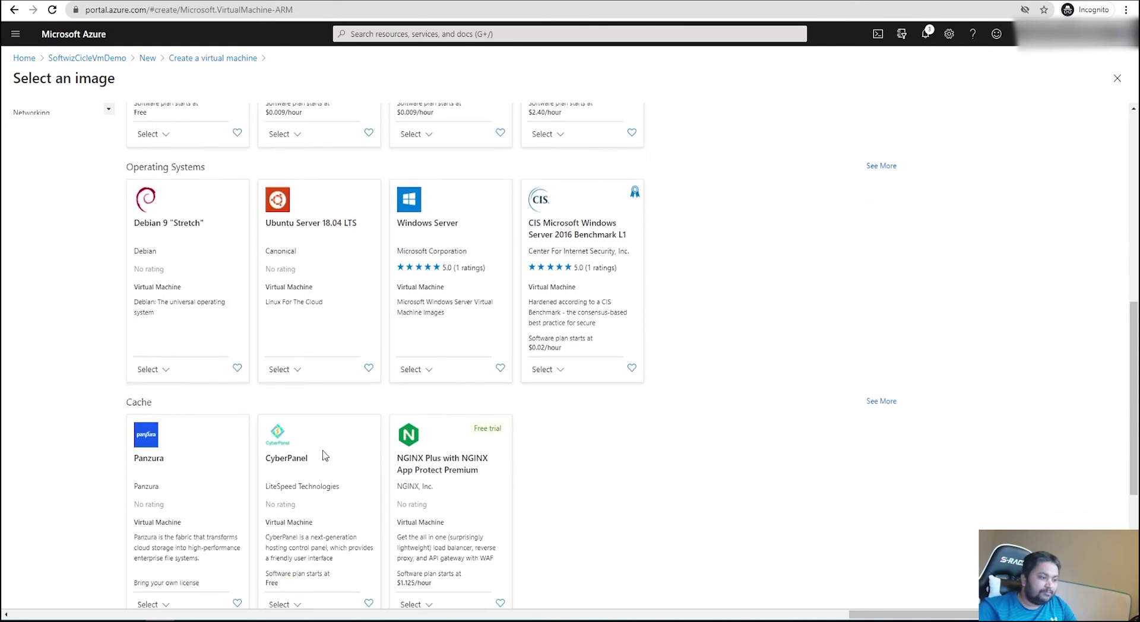
pyautogui.scroll(-1, 325, 460)
pyautogui.scroll(-3, 445, 472)
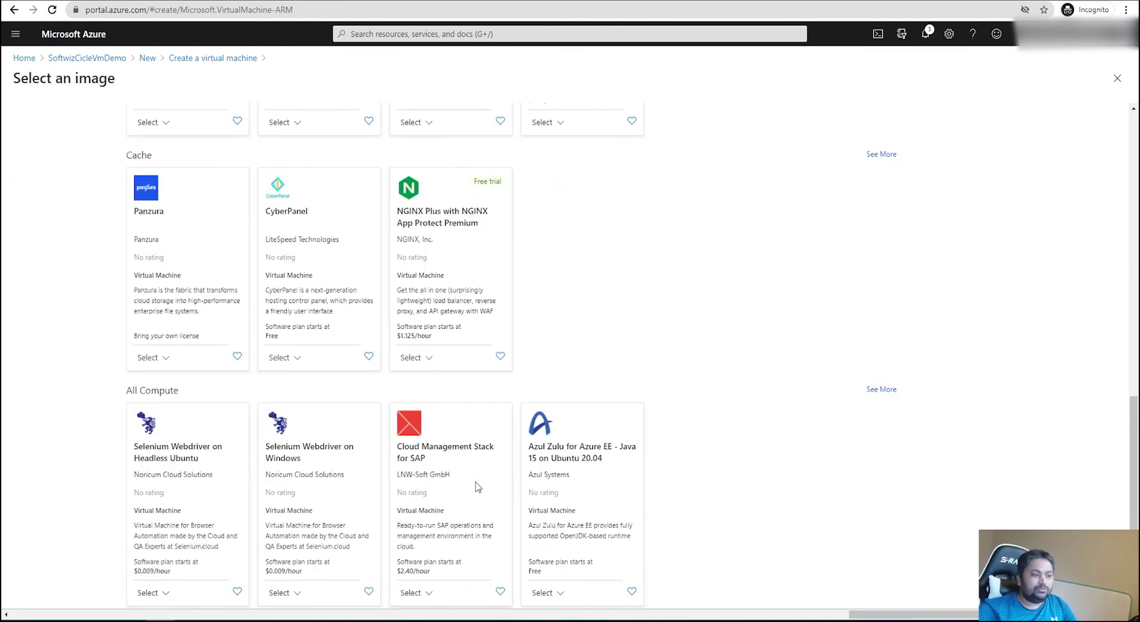
# Choose Windows Server 2016 Datacenter from the featured Windows Server offer as the VM image
pyautogui.scroll(12, 736, 509)
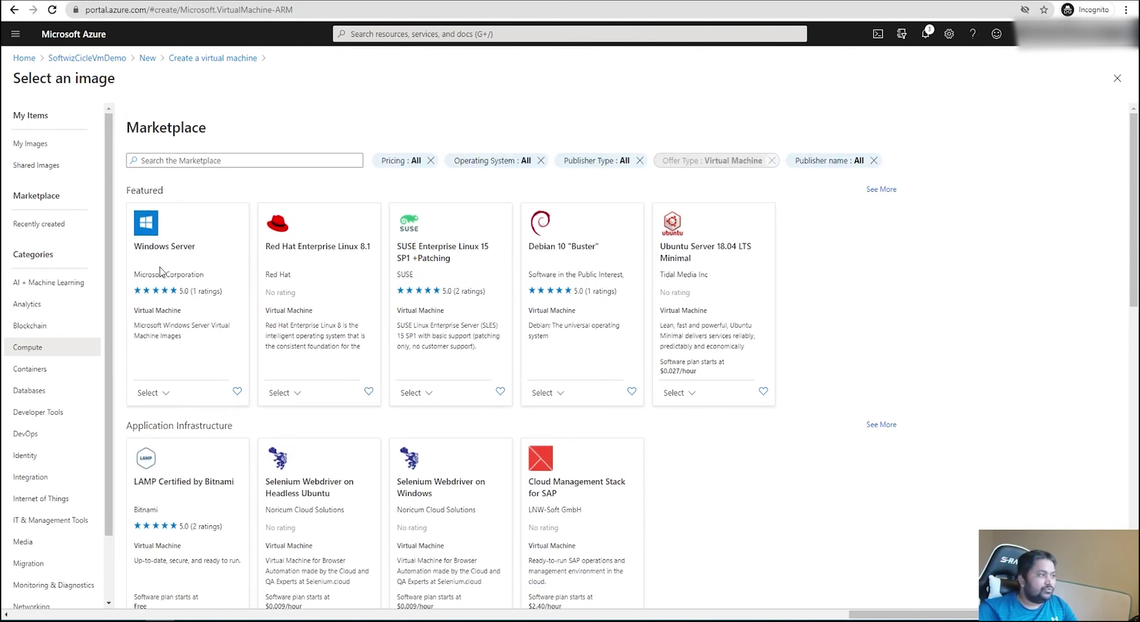
pyautogui.click(164, 395)
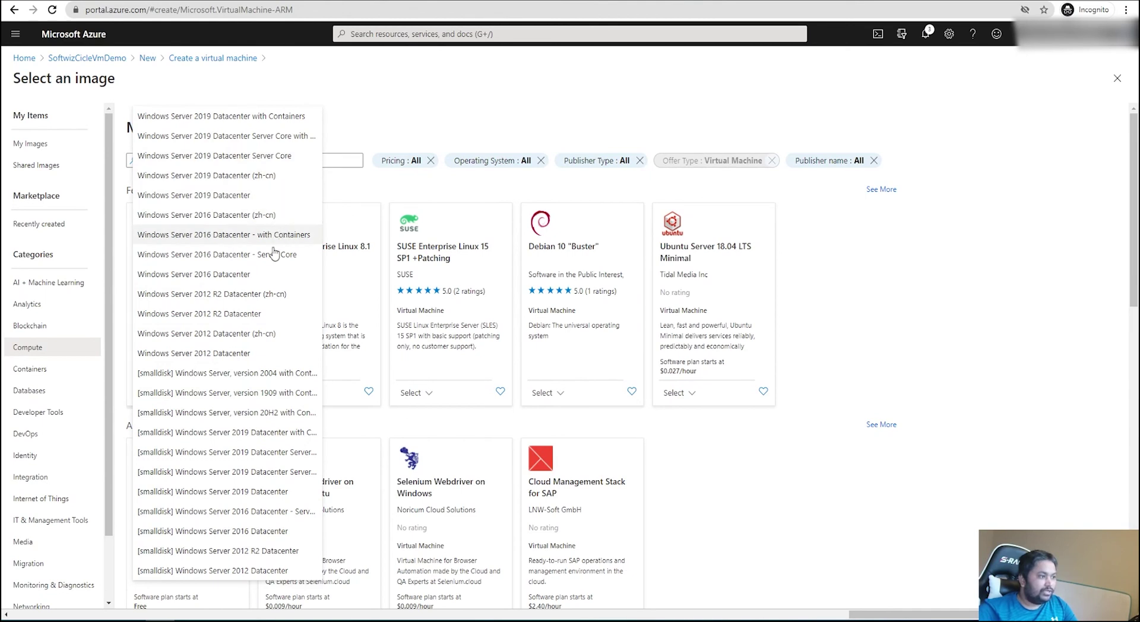
pyautogui.click(265, 276)
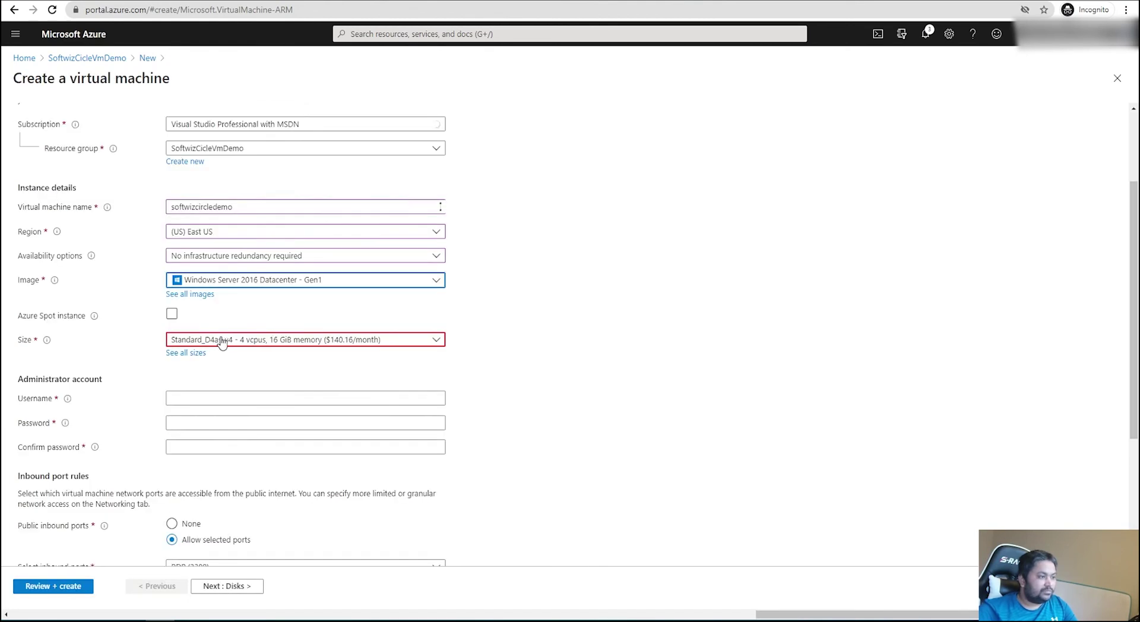
# Turn the Azure Spot instance option on and off again, and read its explanation
pyautogui.click(290, 322)
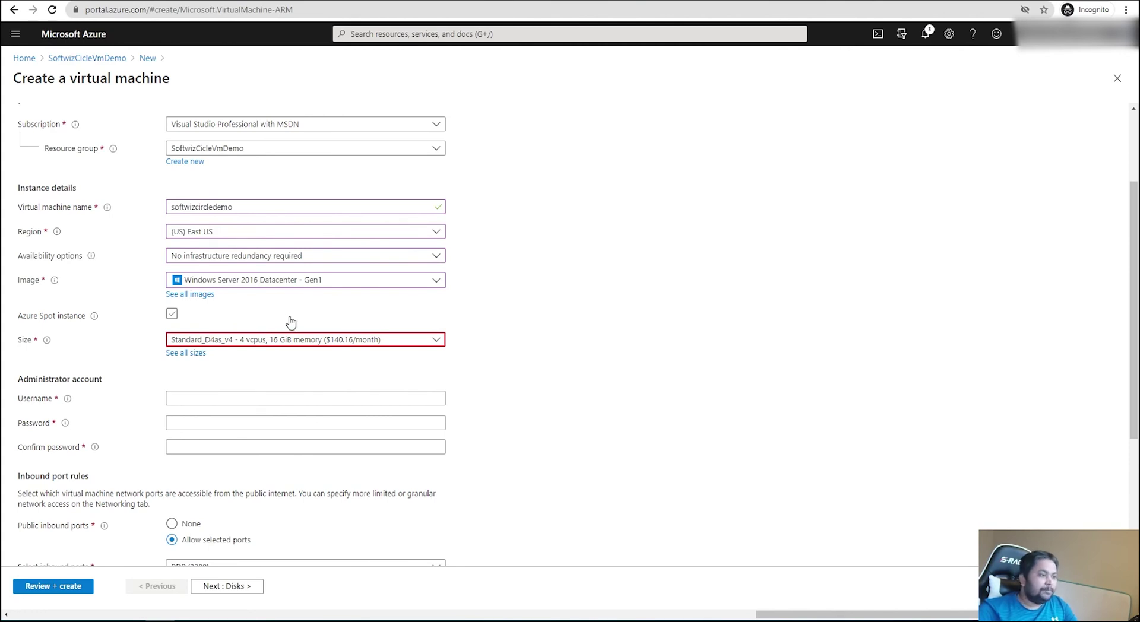
pyautogui.click(170, 313)
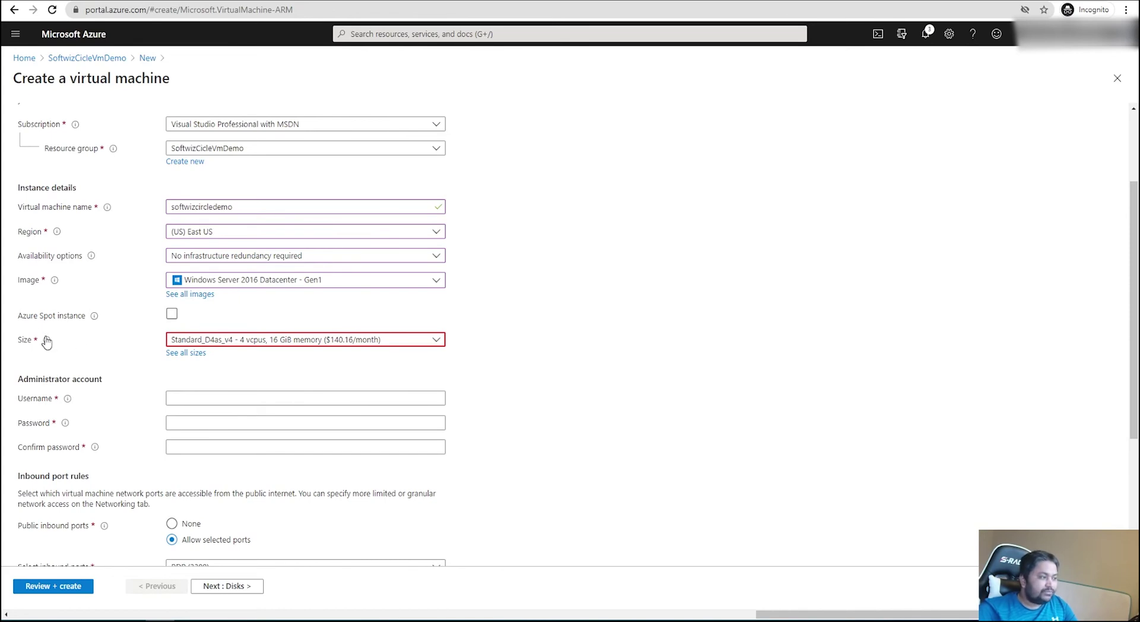
pyautogui.moveTo(92, 320)
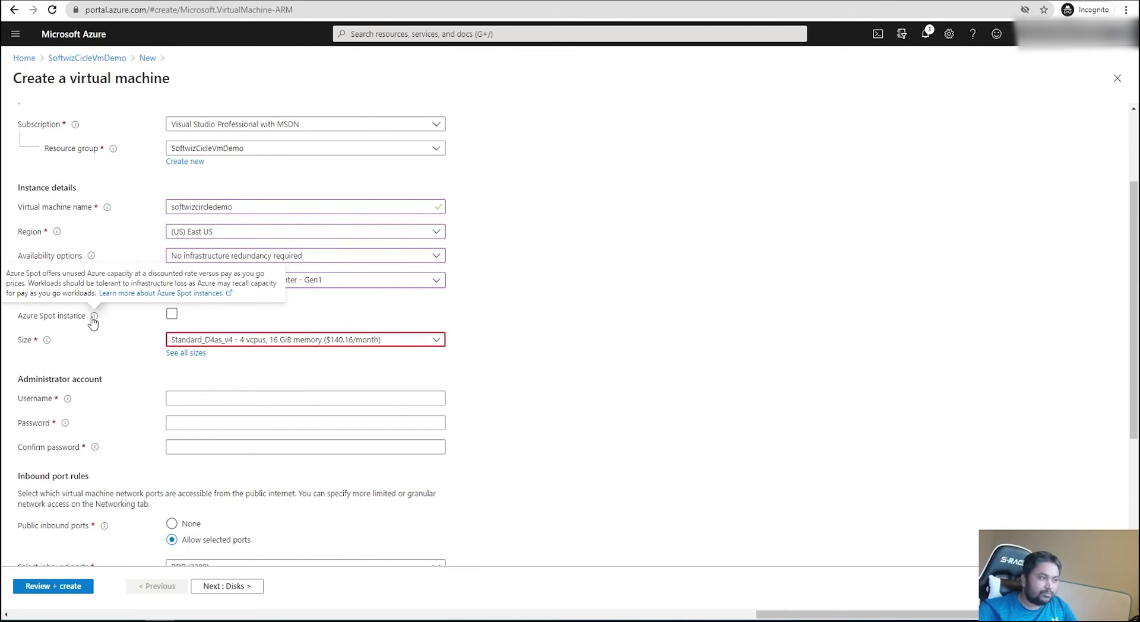
# Turn on the Azure Spot instance option to examine its eviction type and policy choices, and turn it off again
pyautogui.click(171, 313)
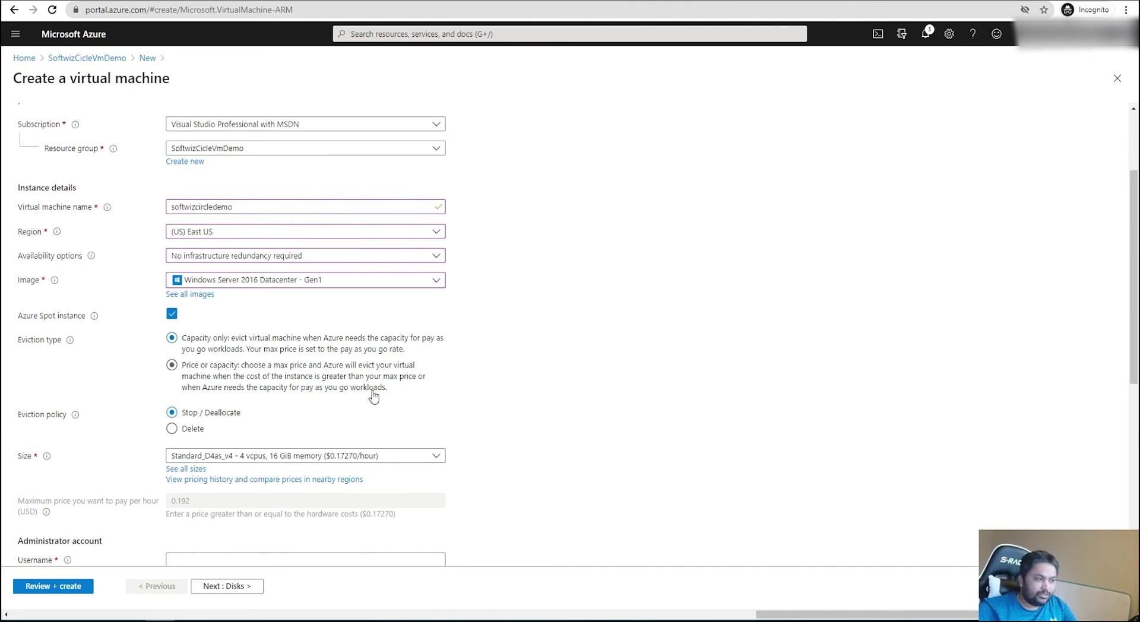
pyautogui.moveTo(75, 422)
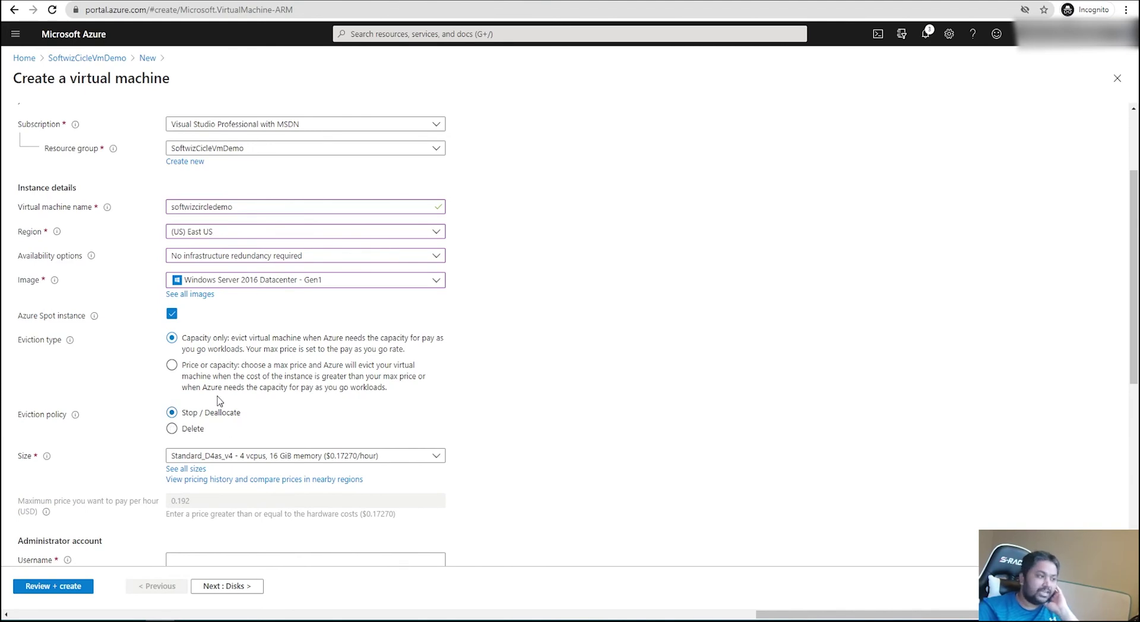
pyautogui.click(171, 317)
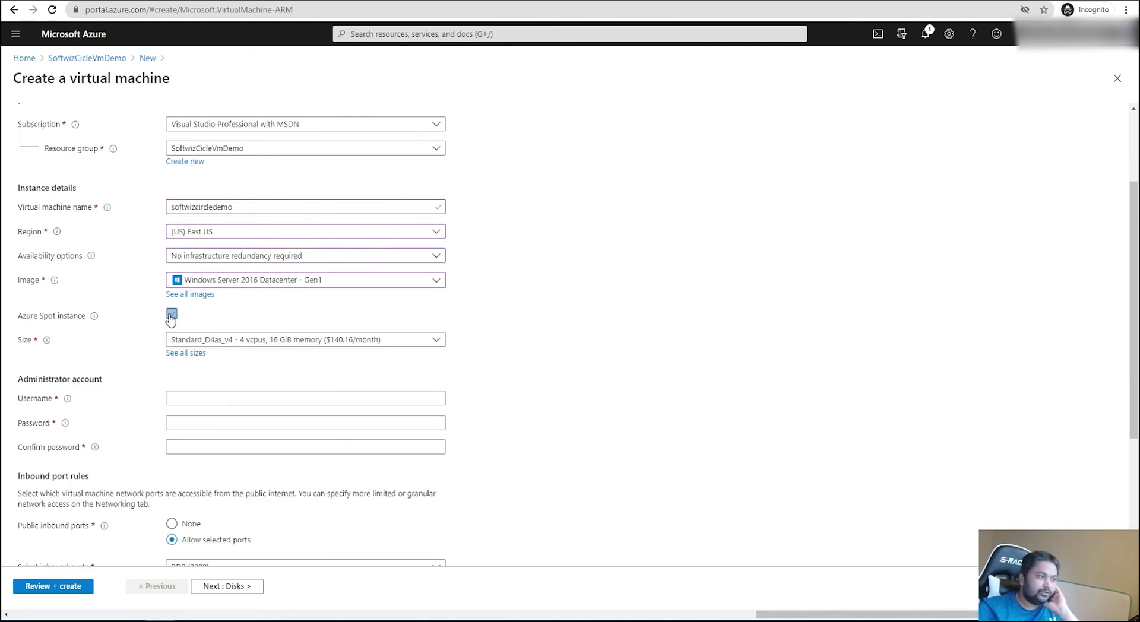
# Look through the suggested VM sizes and open the full VM size selection
pyautogui.click(315, 345)
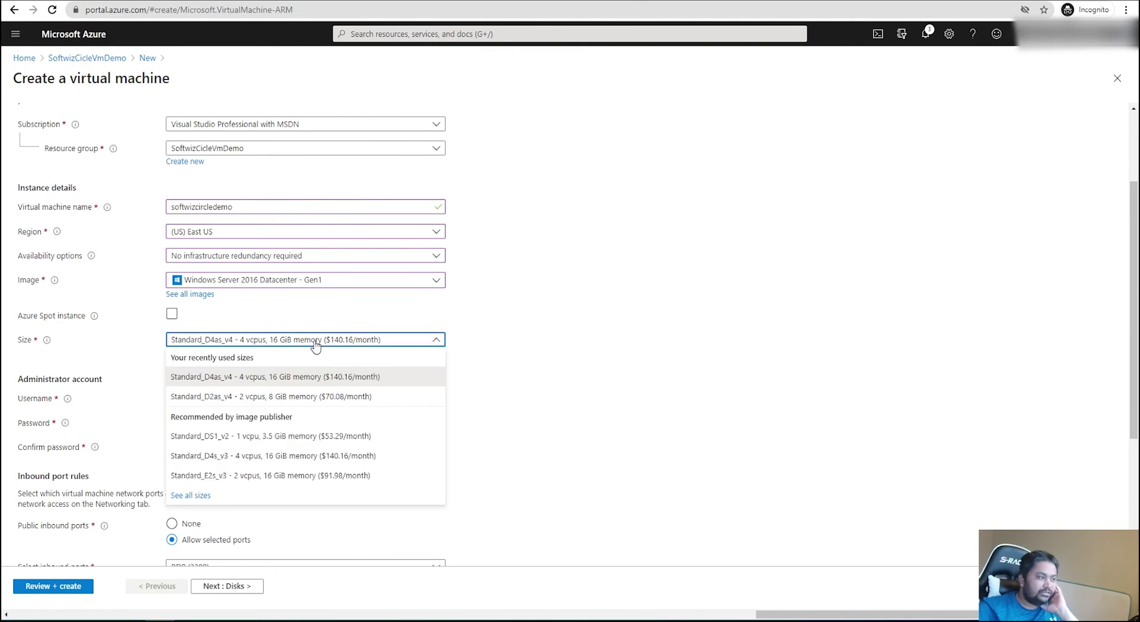
pyautogui.click(316, 342)
pyautogui.click(184, 353)
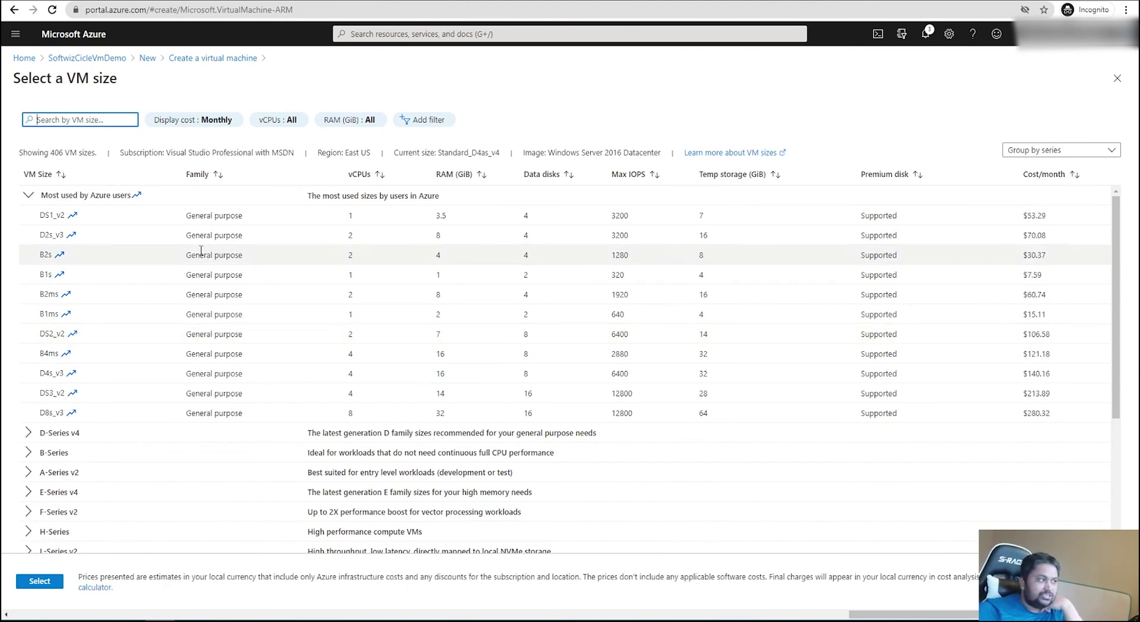
# Examine the available VM size series and the sizes offered under H-Series
pyautogui.click(28, 196)
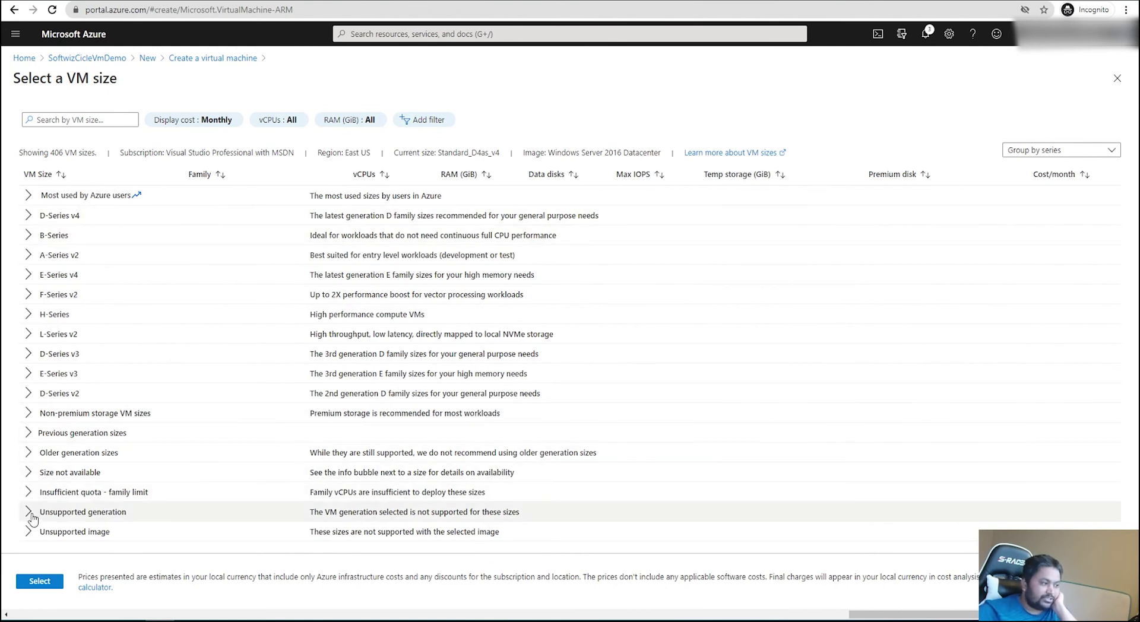
pyautogui.click(25, 321)
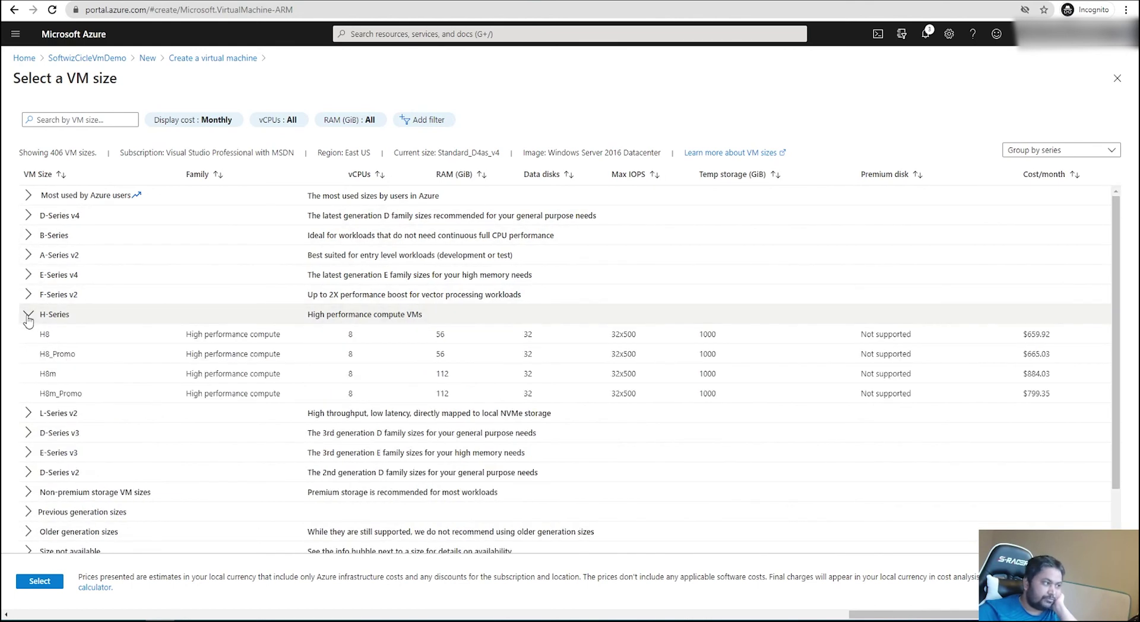
pyautogui.click(26, 321)
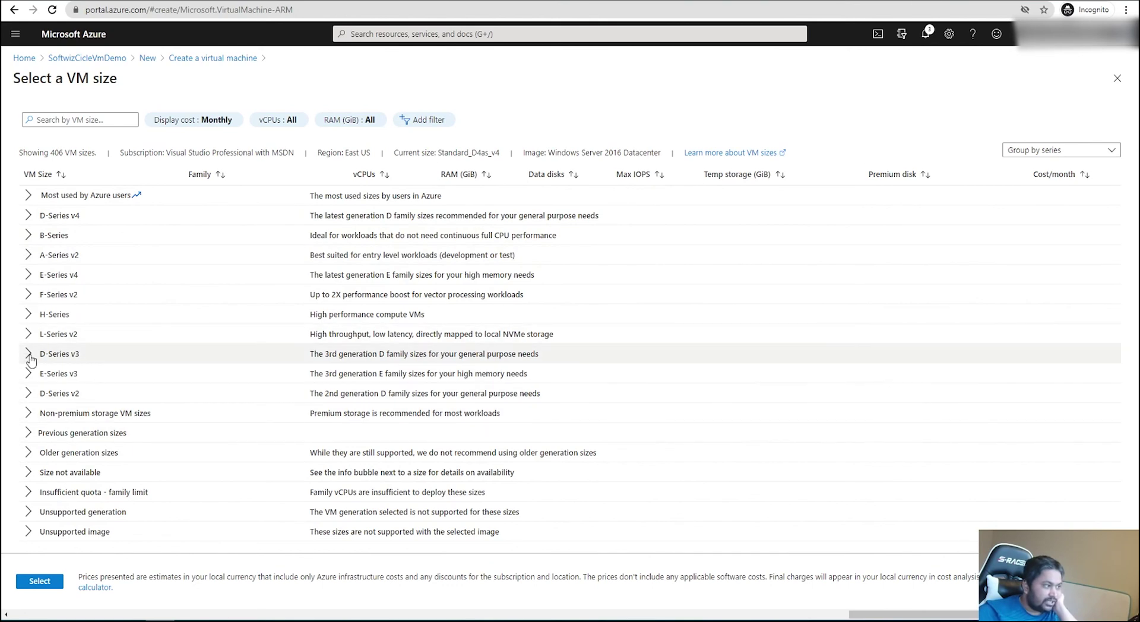
# Choose D4s_v3 from the sizes most used by Azure users as the VM size
pyautogui.click(28, 195)
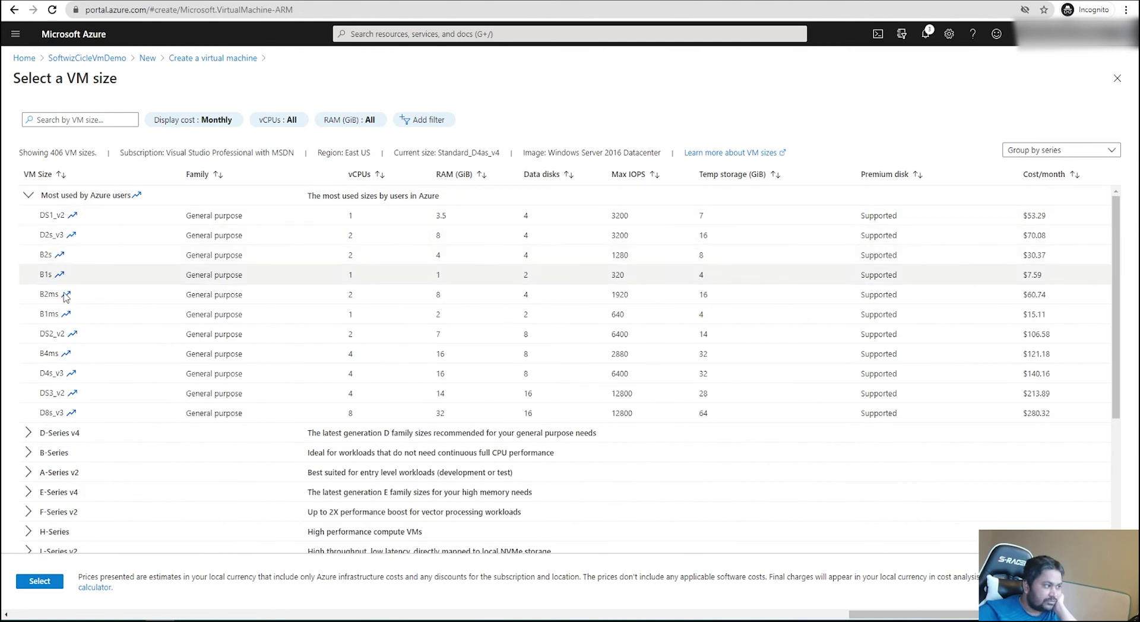
pyautogui.click(69, 377)
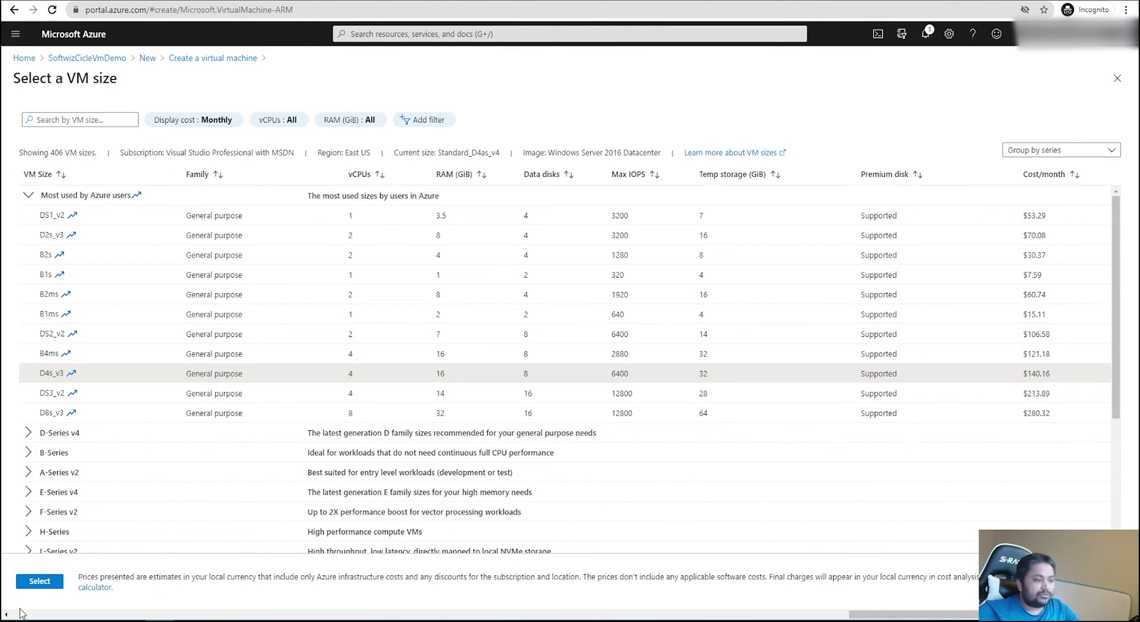
pyautogui.click(37, 581)
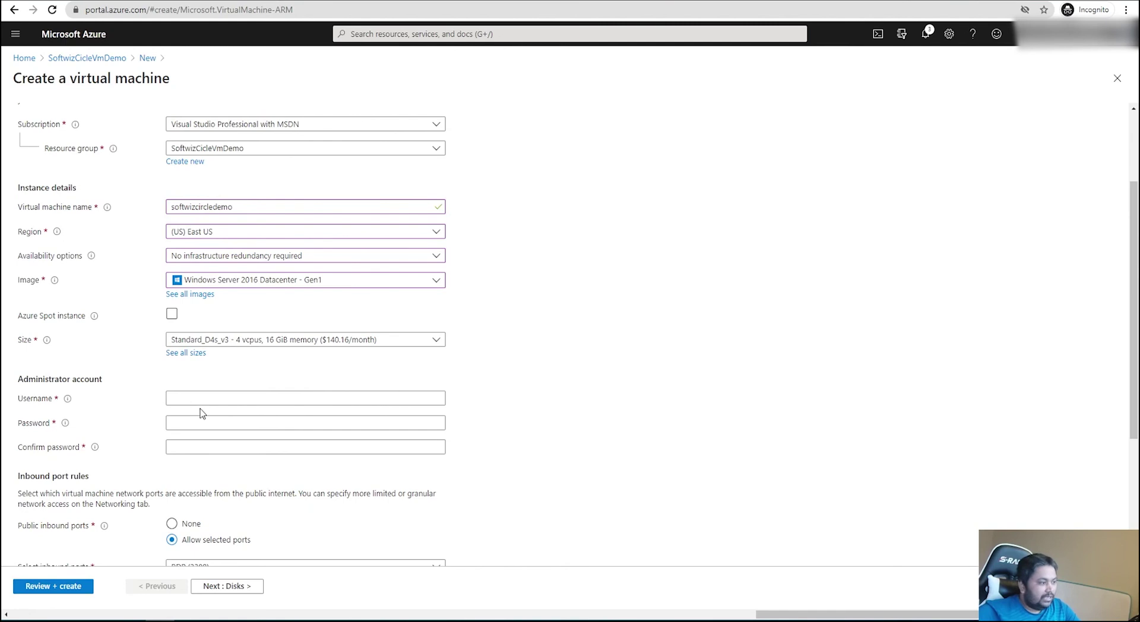
# Copy softwizcircledemo from the Notepad notes into the administrator account's username
pyautogui.hotkey('alt', 'Tab')
pyautogui.moveTo(660, 353); pyautogui.dragTo(550, 352)
pyautogui.moveTo(650, 368); pyautogui.dragTo(529, 365)
pyautogui.hotkey('ctrl', 'c')
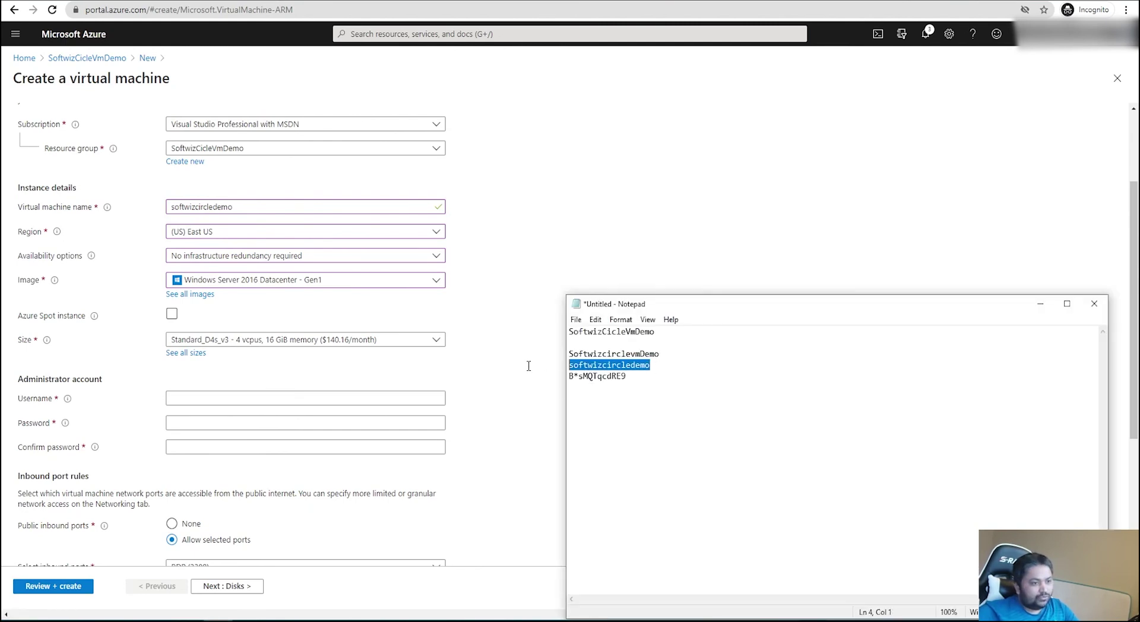
pyautogui.click(248, 397)
pyautogui.hotkey('ctrl', 'v')
# Copy the administrator password from the Notepad notes and enter it as both the password and its confirmation
pyautogui.click(251, 422)
pyautogui.click(651, 365)
pyautogui.hotkey('alt', 'Tab')
pyautogui.moveTo(649, 394); pyautogui.dragTo(558, 373)
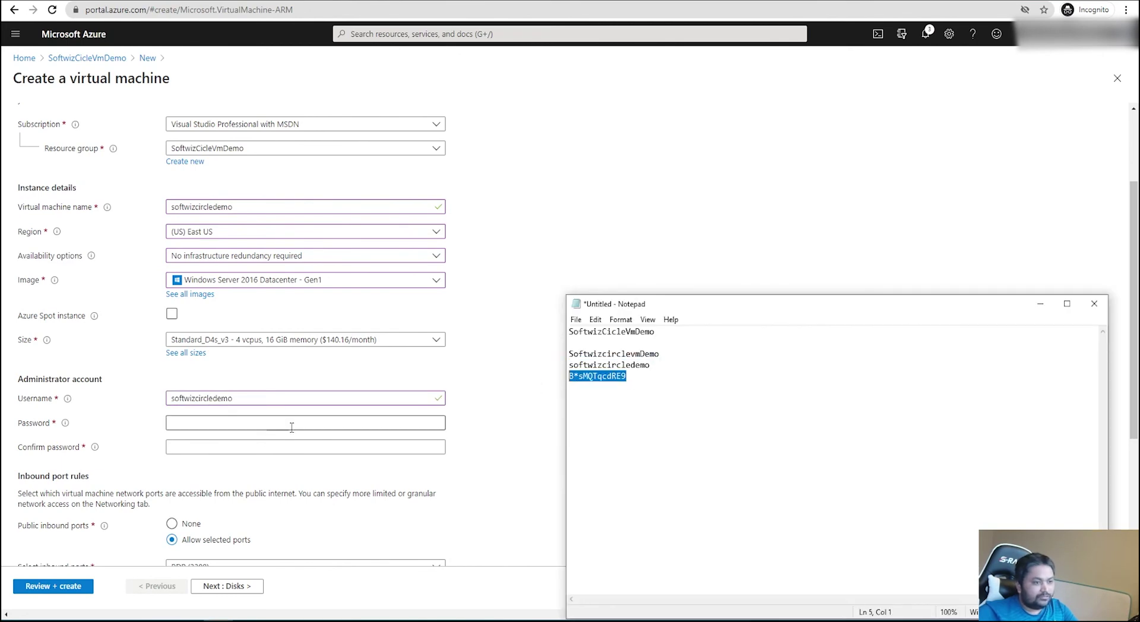
pyautogui.click(237, 422)
pyautogui.hotkey('ctrl', 'v')
pyautogui.click(206, 449)
pyautogui.hotkey('ctrl', 'v')
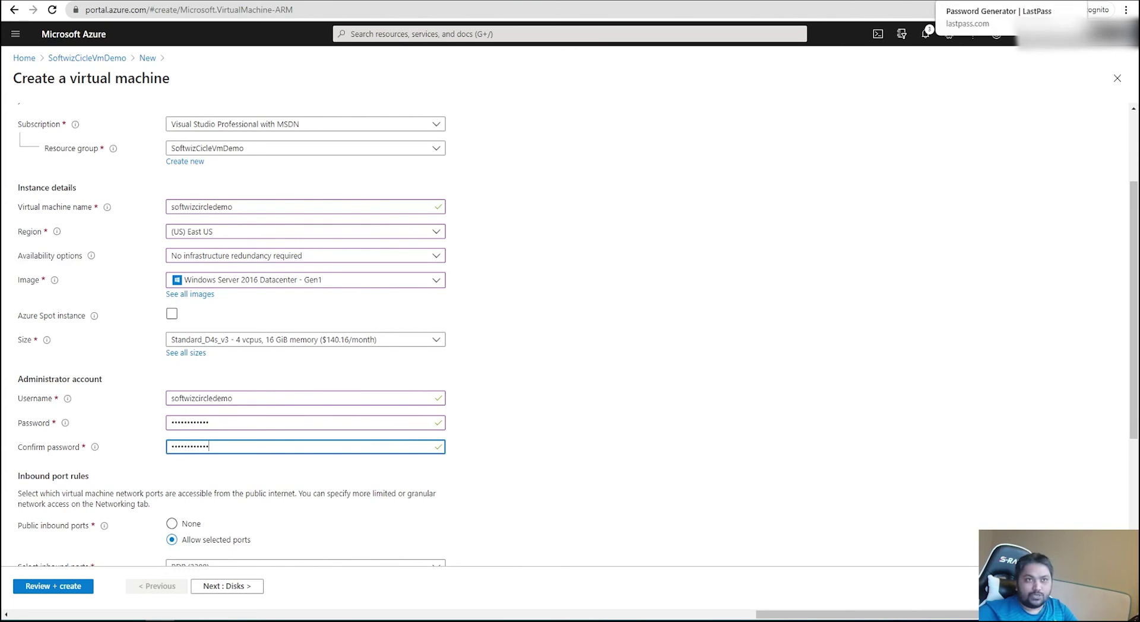
# Switch to the LastPass password generator page, dismiss its sign-up offer, and return to the virtual machine form
pyautogui.click(985, 1)
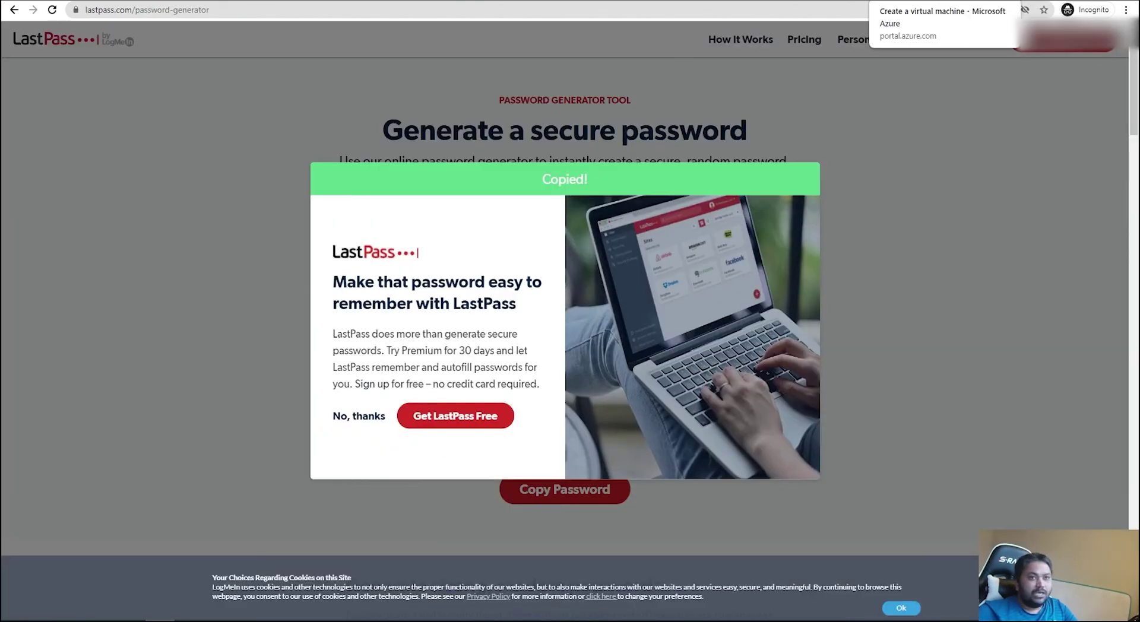
pyautogui.click(356, 418)
pyautogui.click(774, 218)
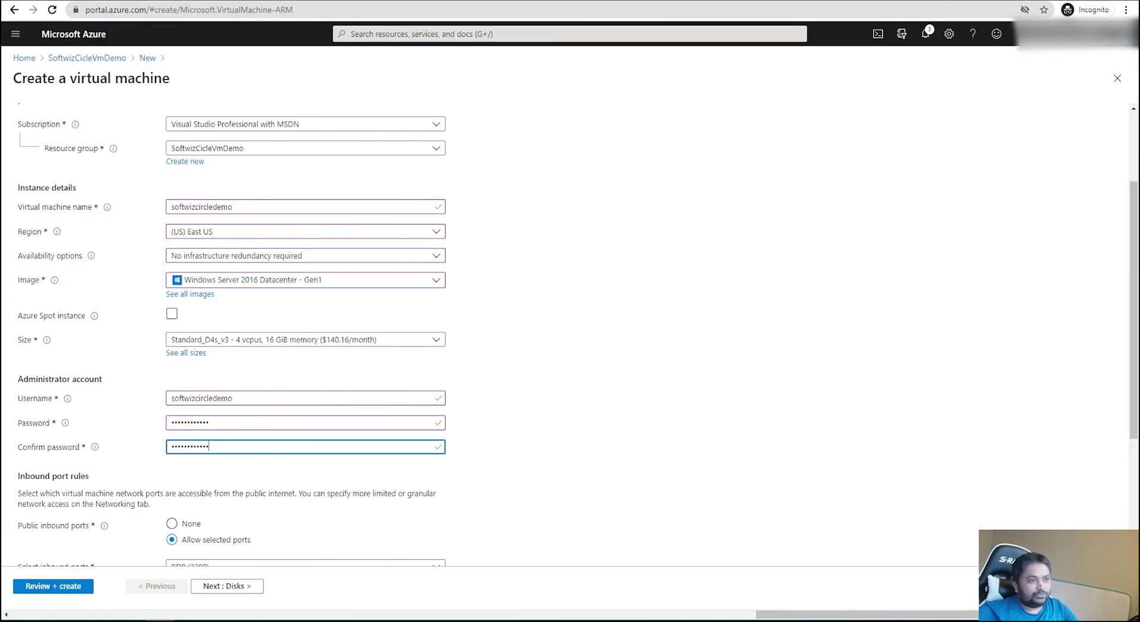
# Review the public inbound port choices and the licensing options on the virtual machine's basic settings
pyautogui.scroll(-1, 369, 541)
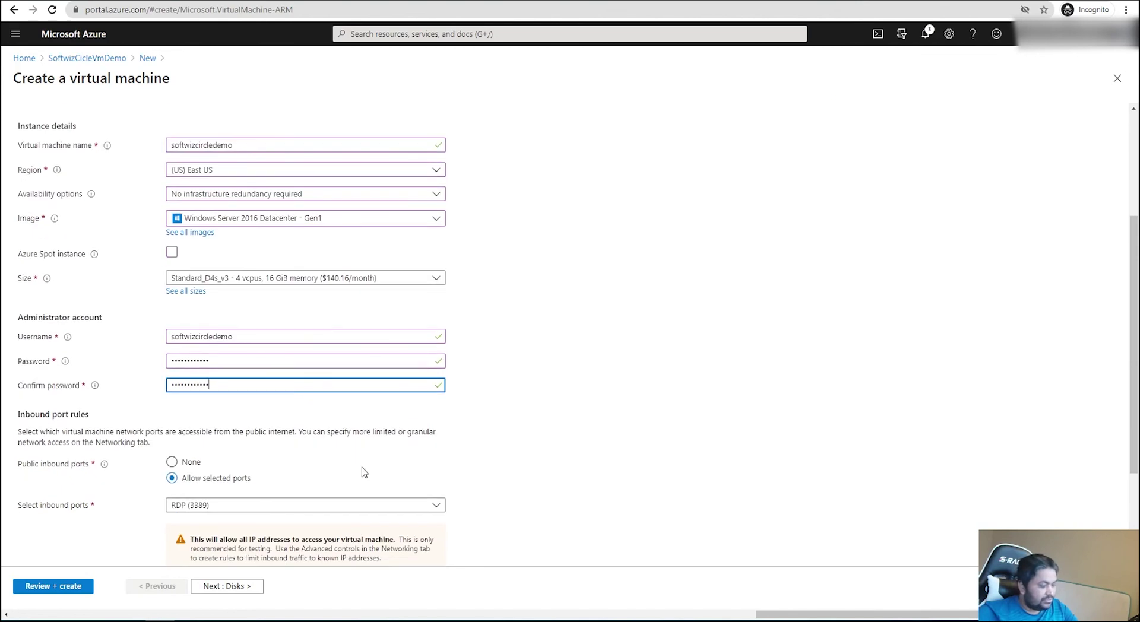
pyautogui.scroll(-1, 362, 471)
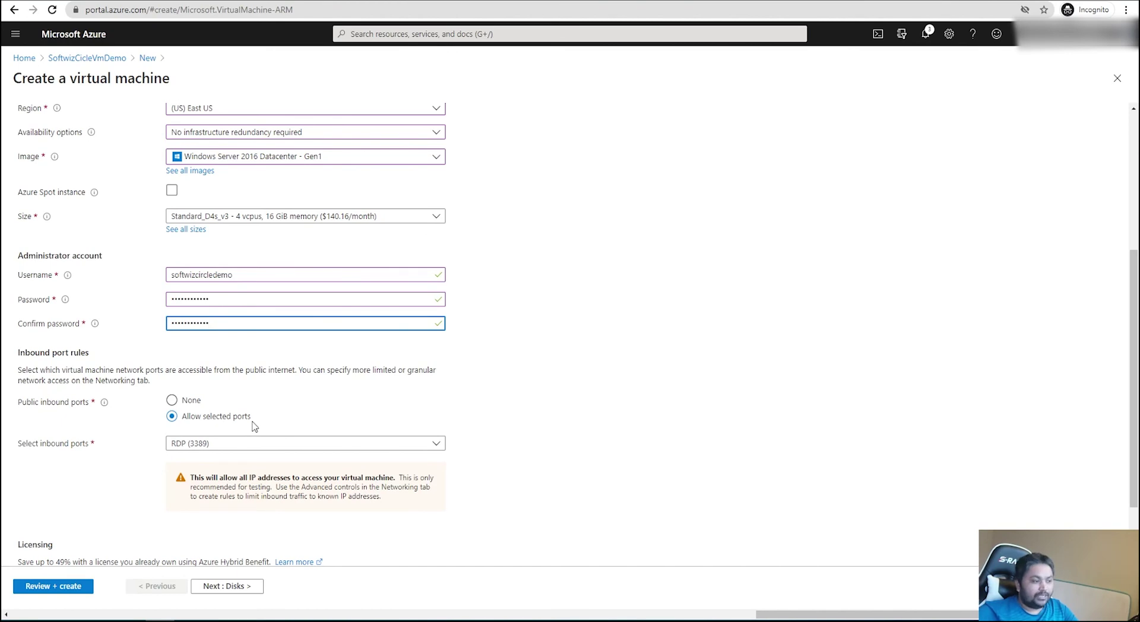
pyautogui.click(275, 445)
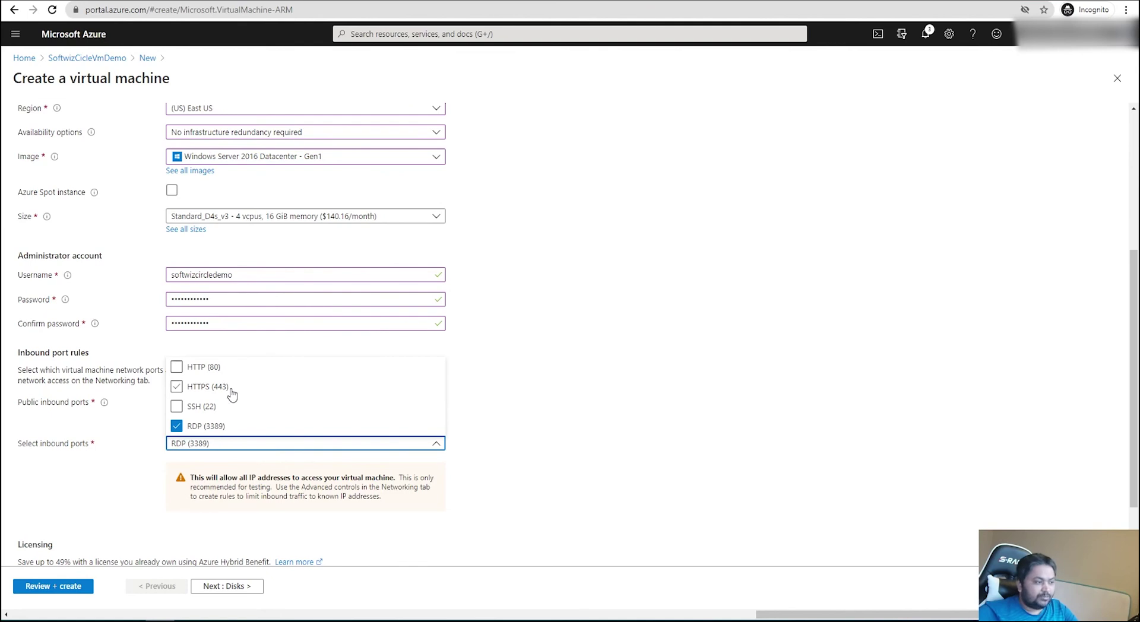
pyautogui.click(549, 499)
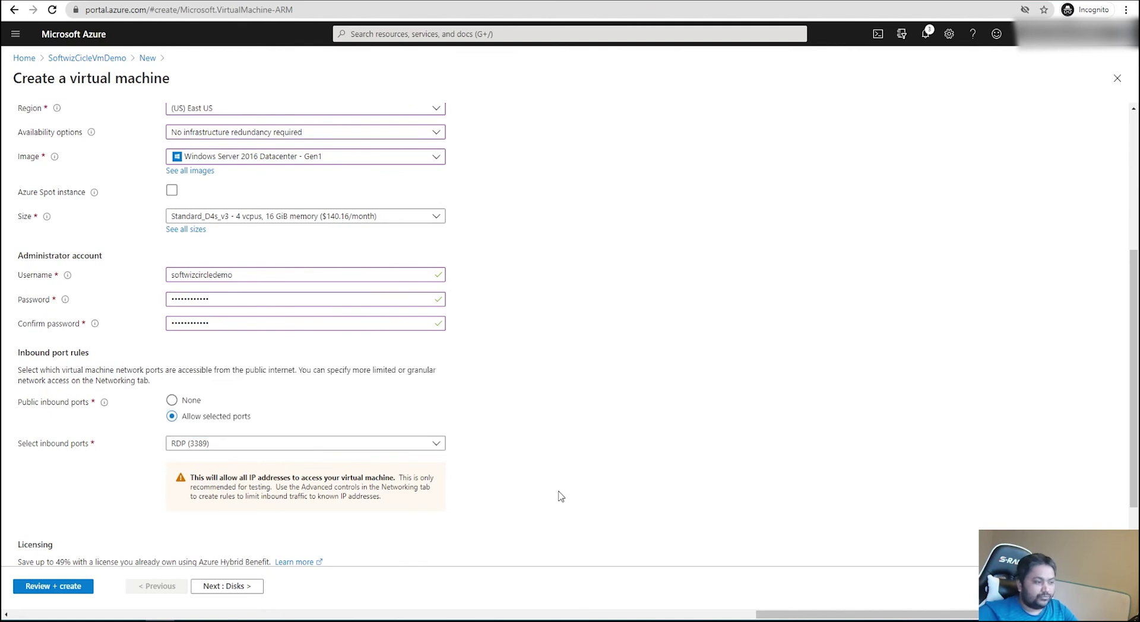
pyautogui.scroll(-2, 555, 497)
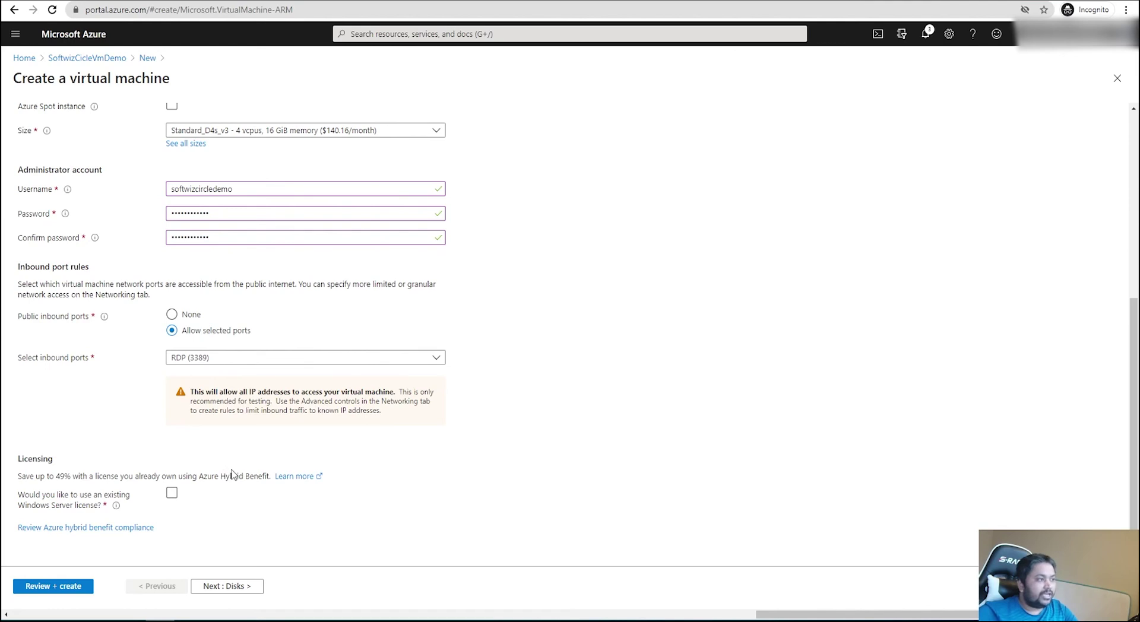
pyautogui.scroll(4, 231, 473)
pyautogui.scroll(-3, 232, 473)
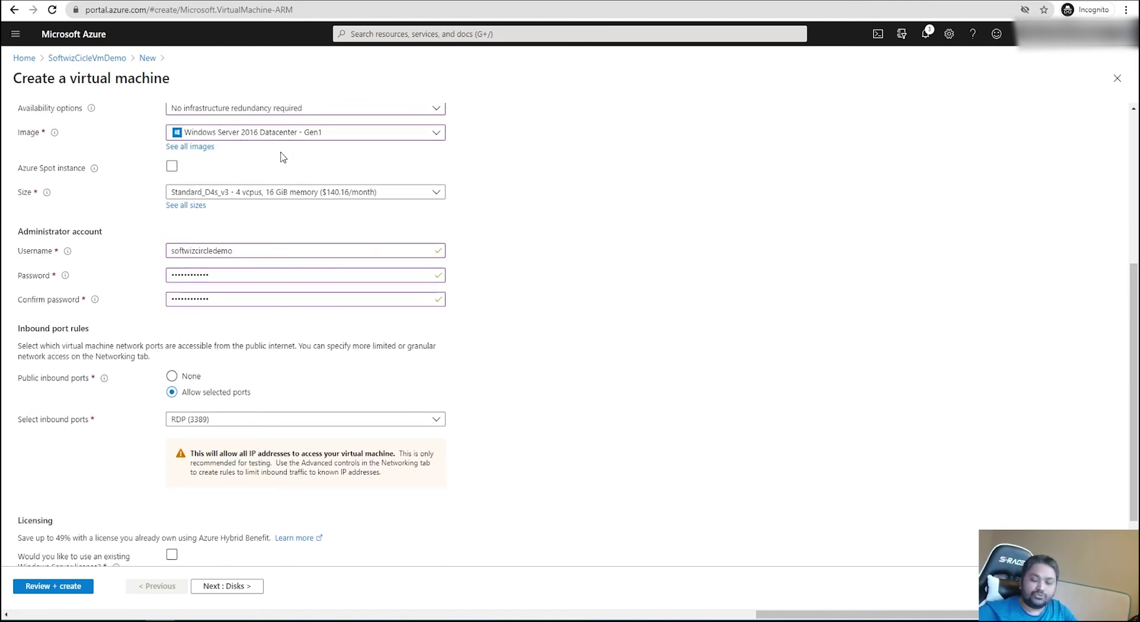
pyautogui.scroll(-2, 238, 356)
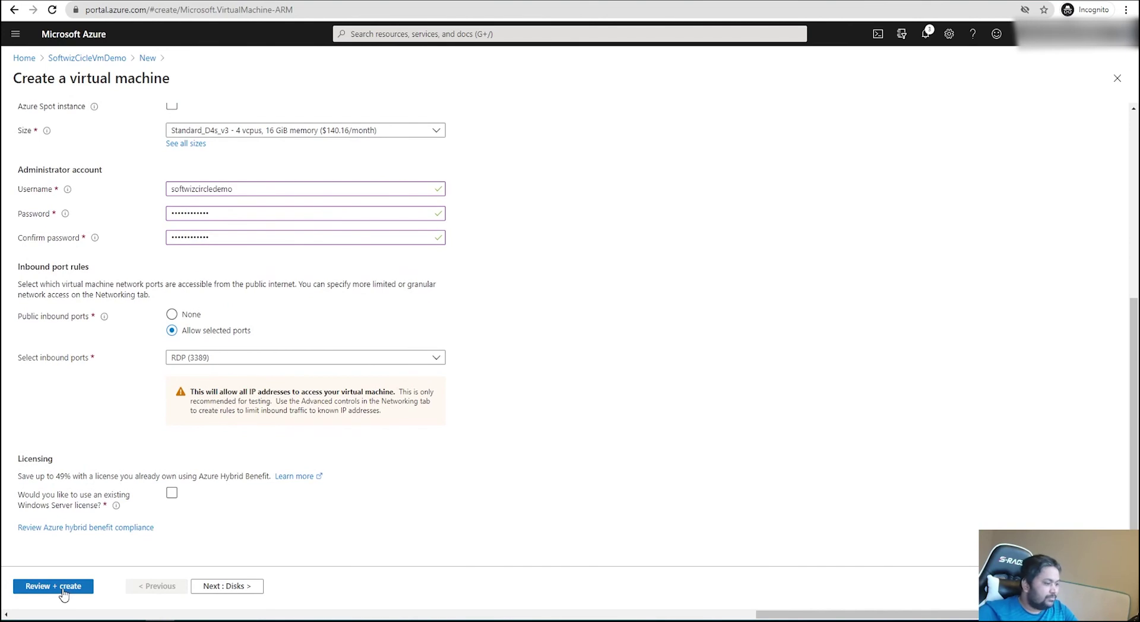
# Accept the default disk and networking settings and review the management options for monitoring, auto-shutdown, backup and updates
pyautogui.click(205, 593)
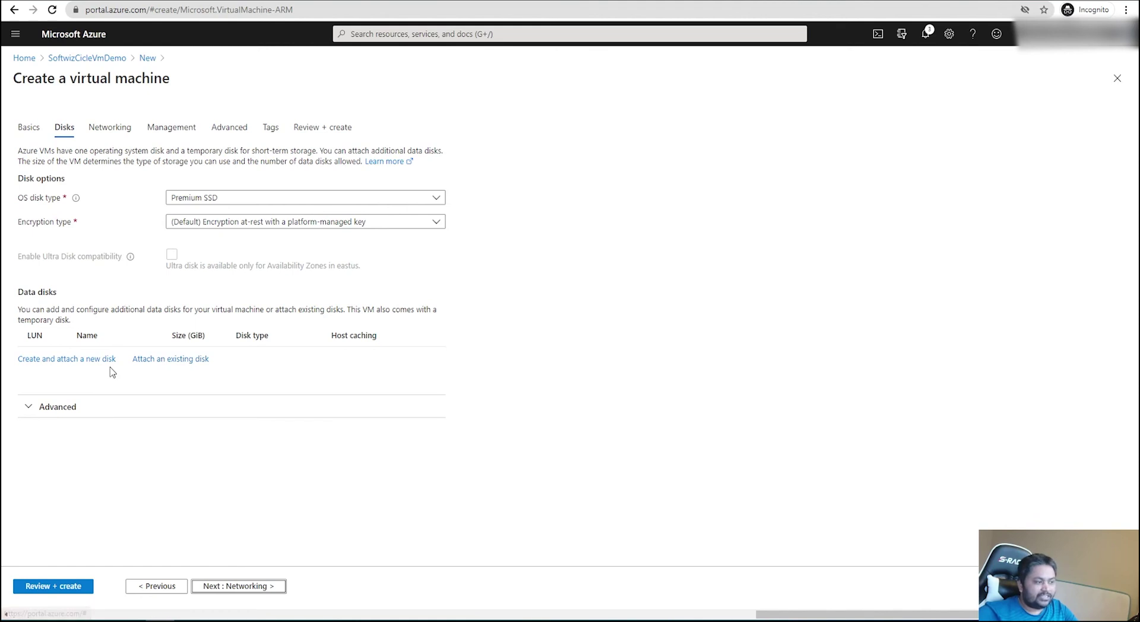
pyautogui.click(261, 586)
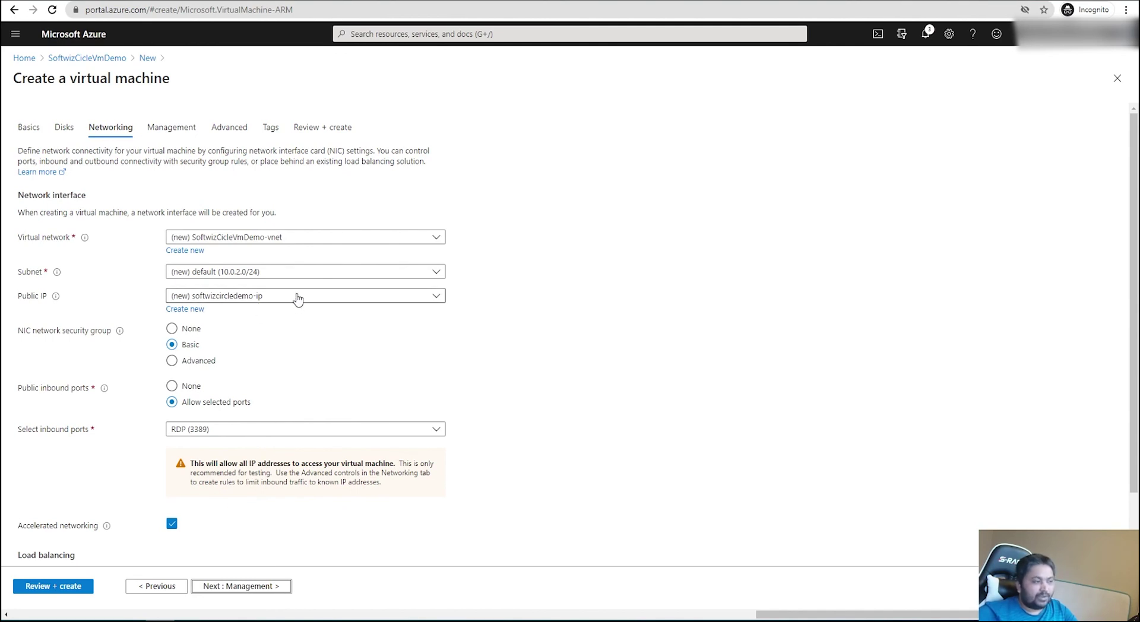
pyautogui.click(249, 586)
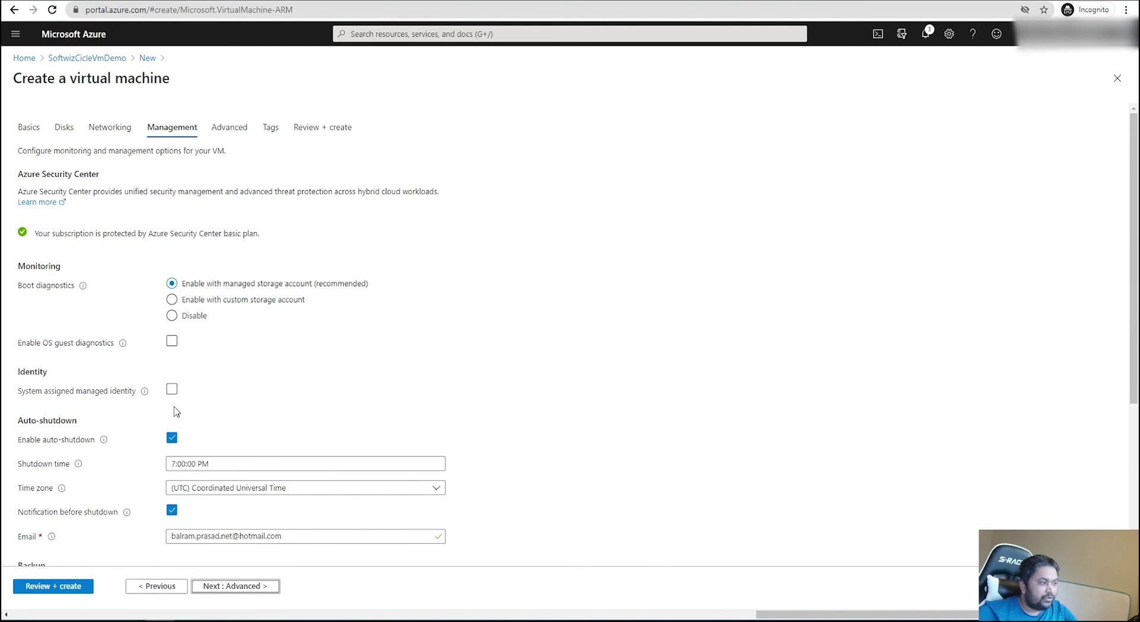
pyautogui.scroll(-2, 191, 399)
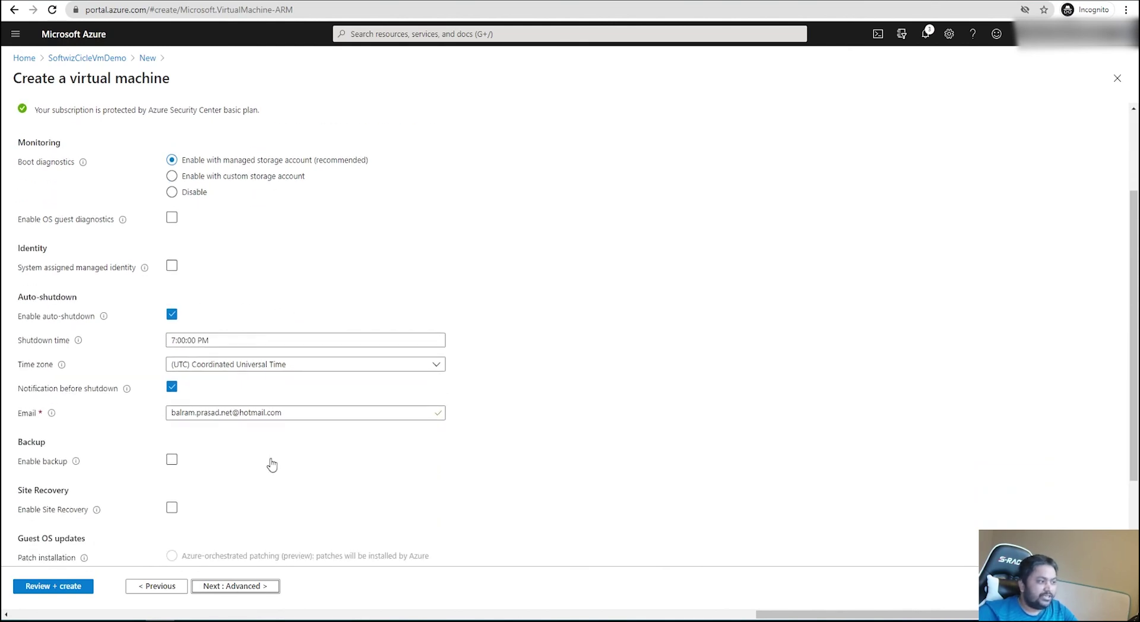
pyautogui.scroll(-1, 251, 451)
pyautogui.scroll(-1, 252, 452)
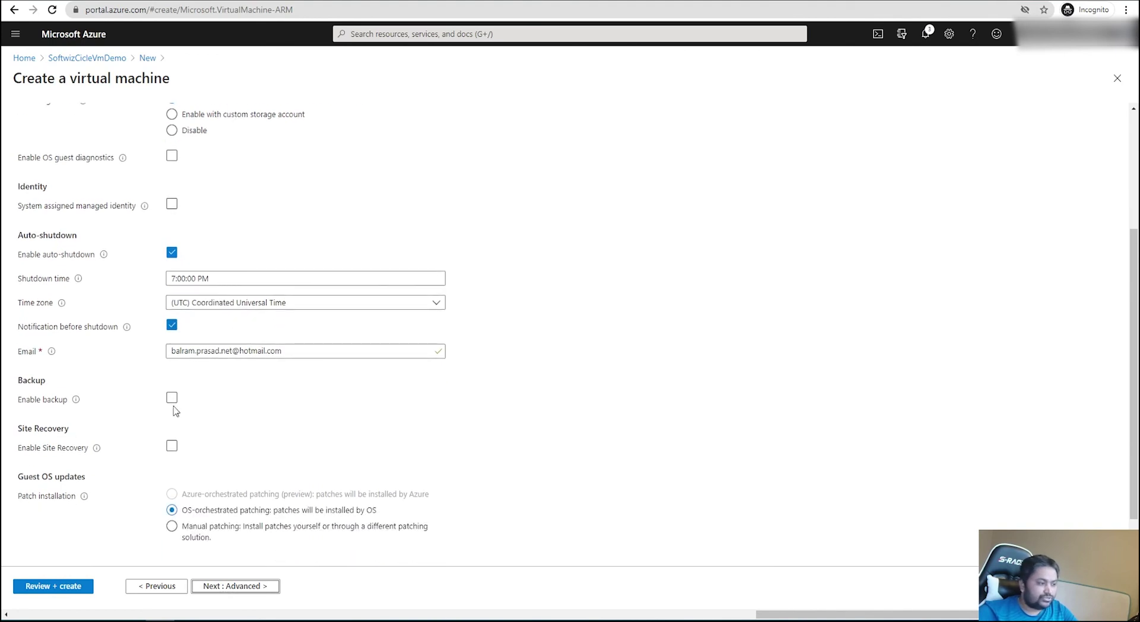
# Keep the management defaults, review the advanced extension, host and VM generation options, and continue to the tags
pyautogui.click(228, 588)
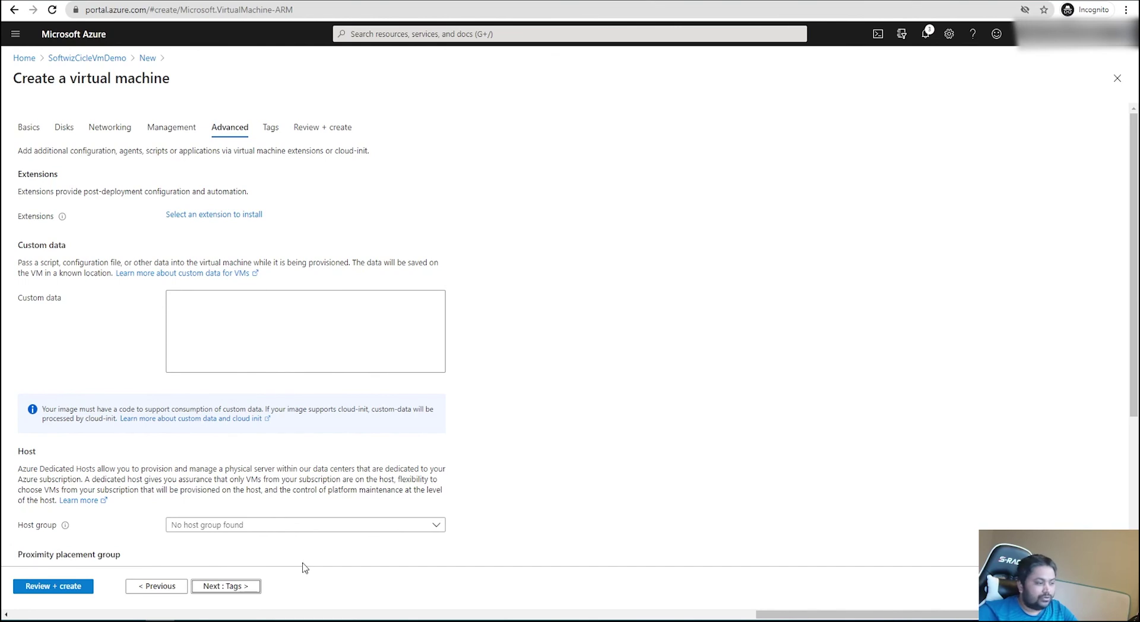
pyautogui.scroll(-3, 303, 568)
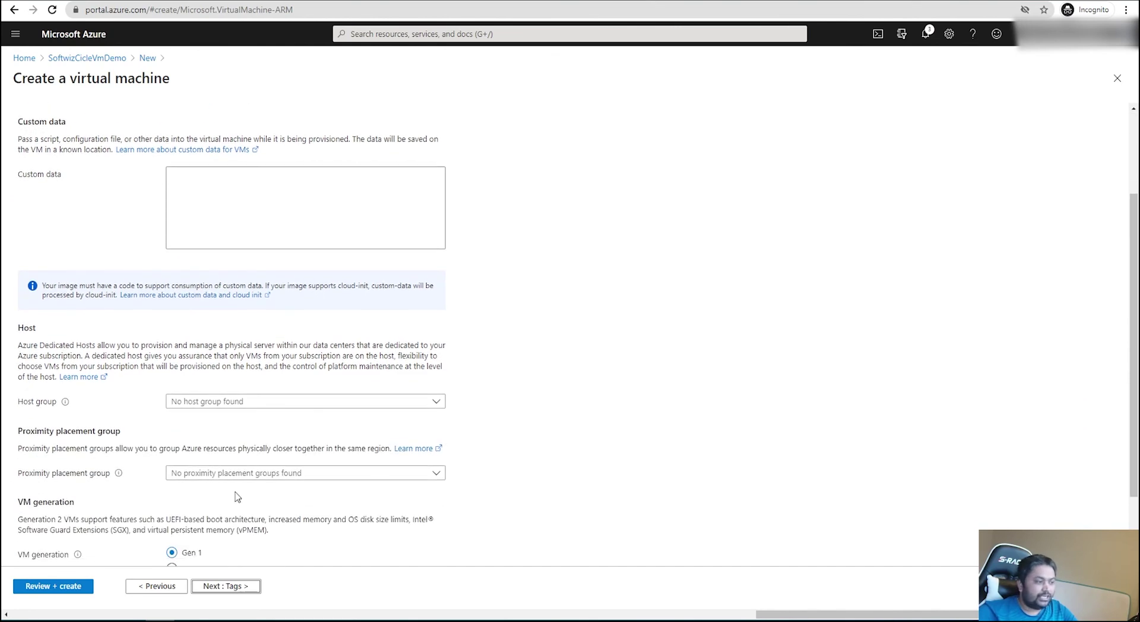
pyautogui.scroll(-2, 241, 493)
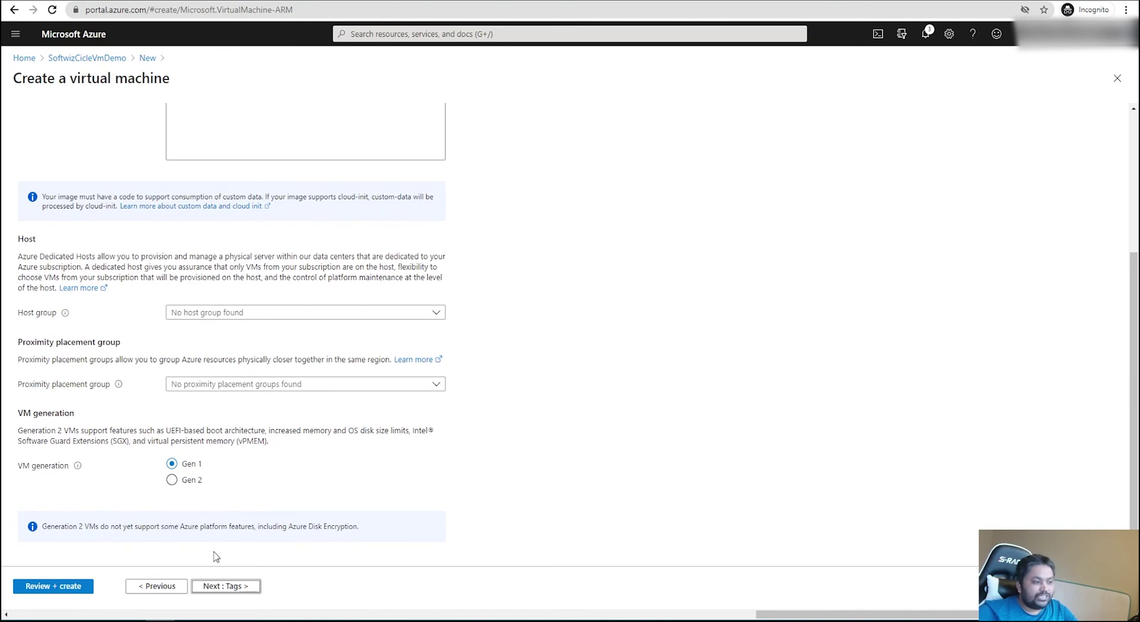
pyautogui.click(234, 587)
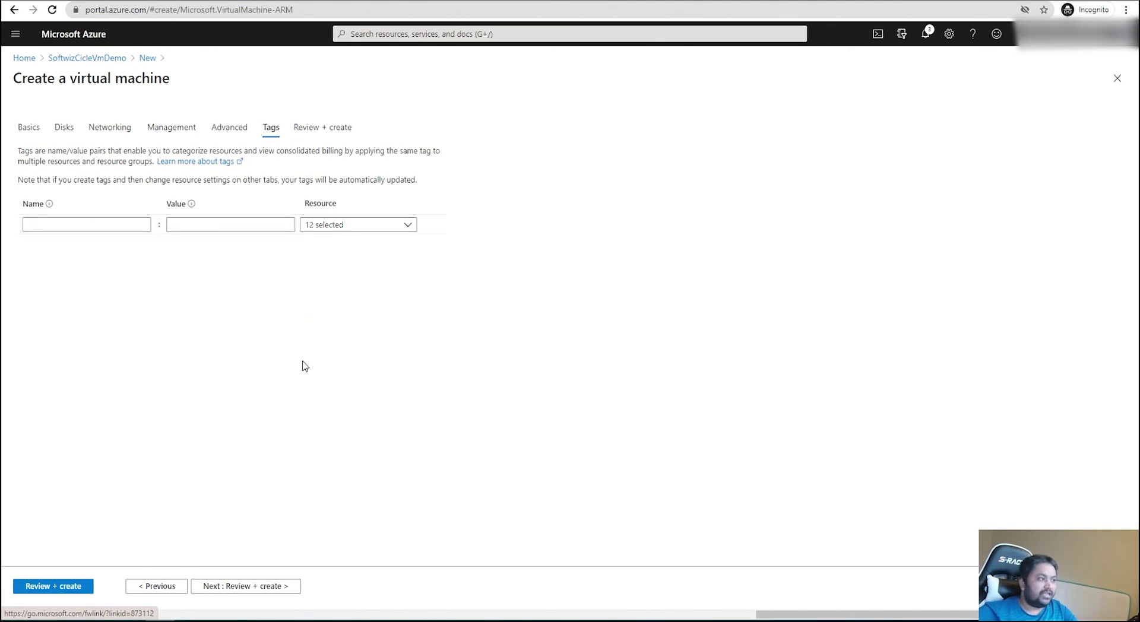
# Leave the tags empty, validate the virtual machine configuration, and review its summary
pyautogui.click(283, 586)
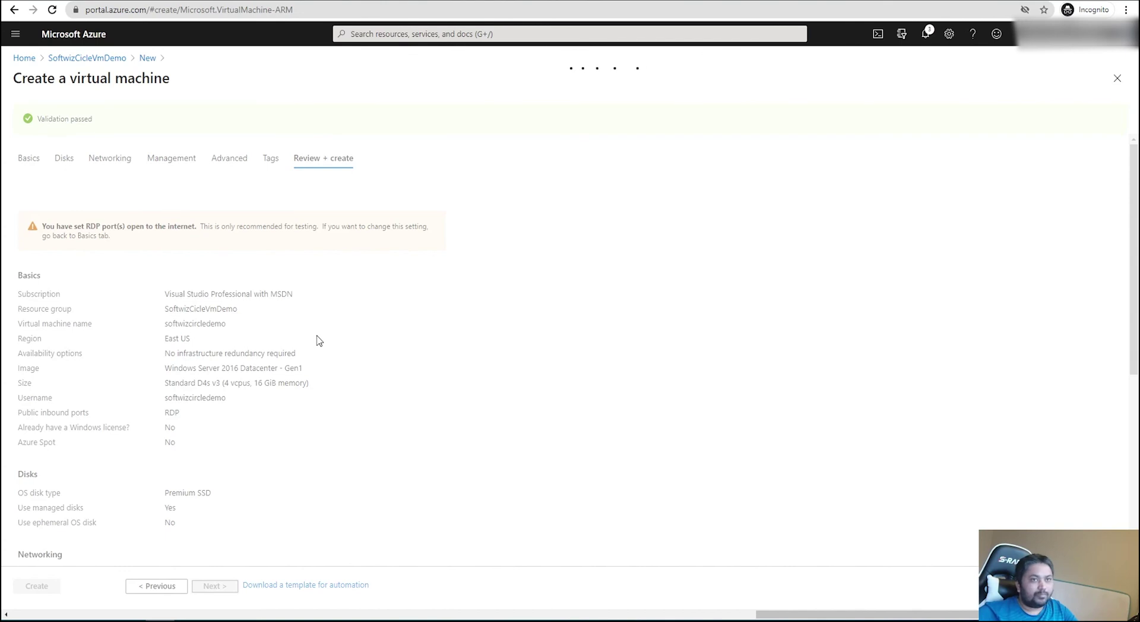
pyautogui.scroll(-2, 318, 336)
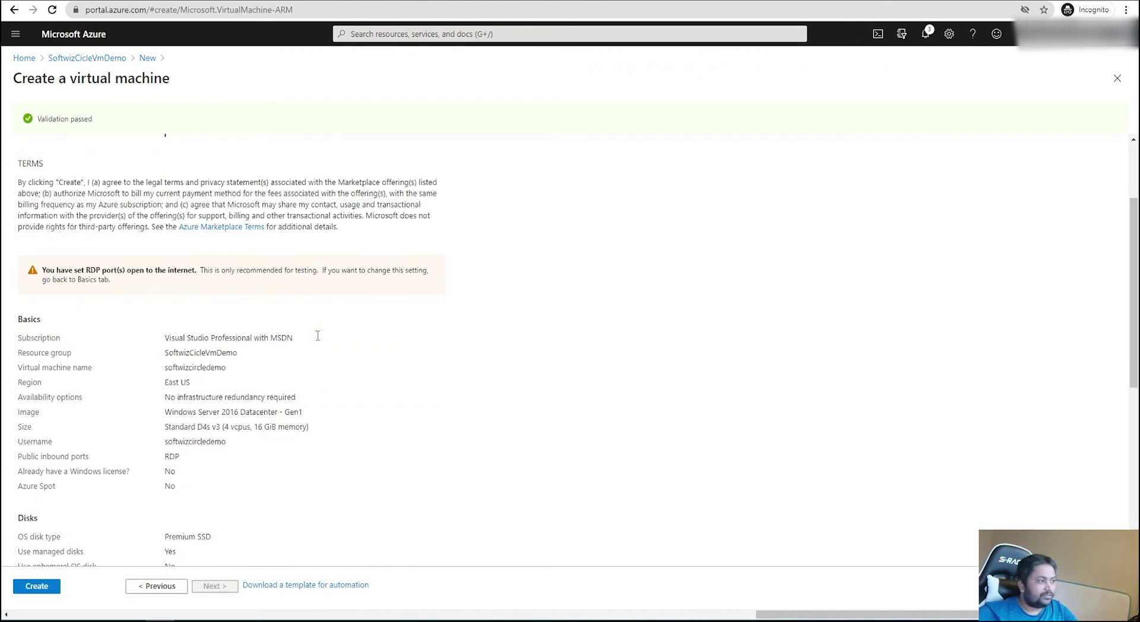
pyautogui.scroll(-1, 318, 345)
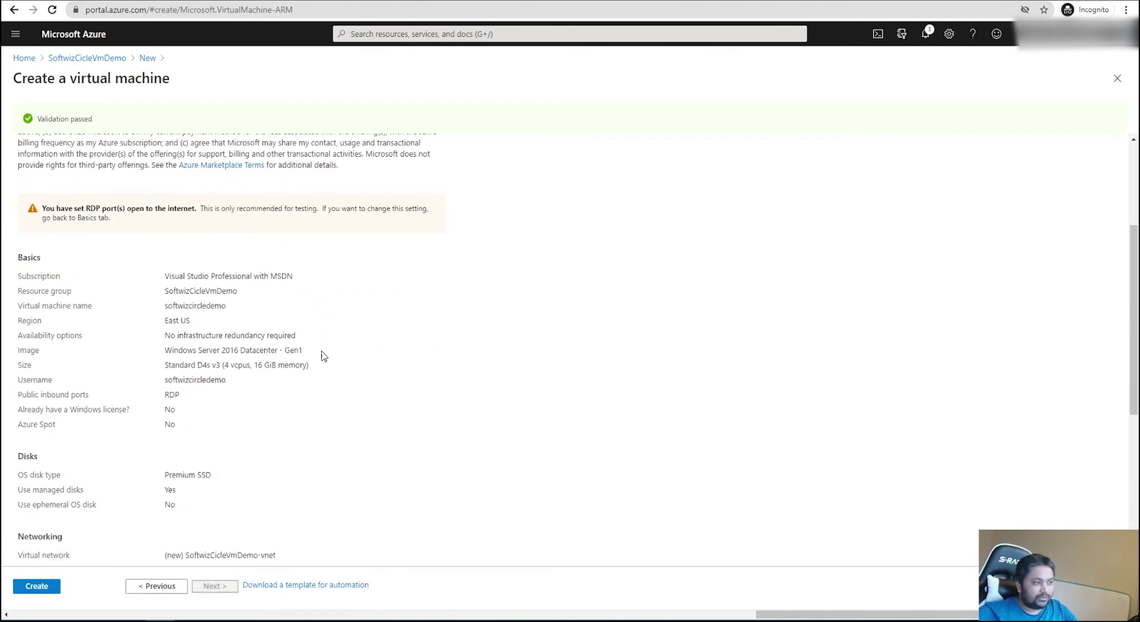
# Check the rest of the configuration summary, create the virtual machine, and open the deployed resource
pyautogui.scroll(-5, 324, 356)
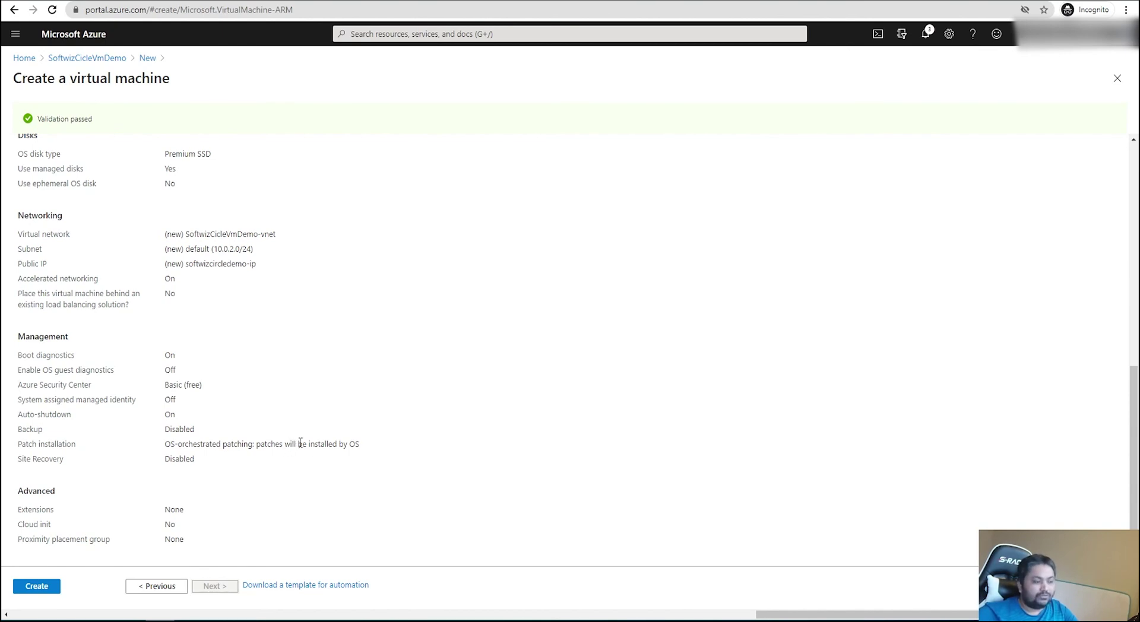
pyautogui.click(35, 590)
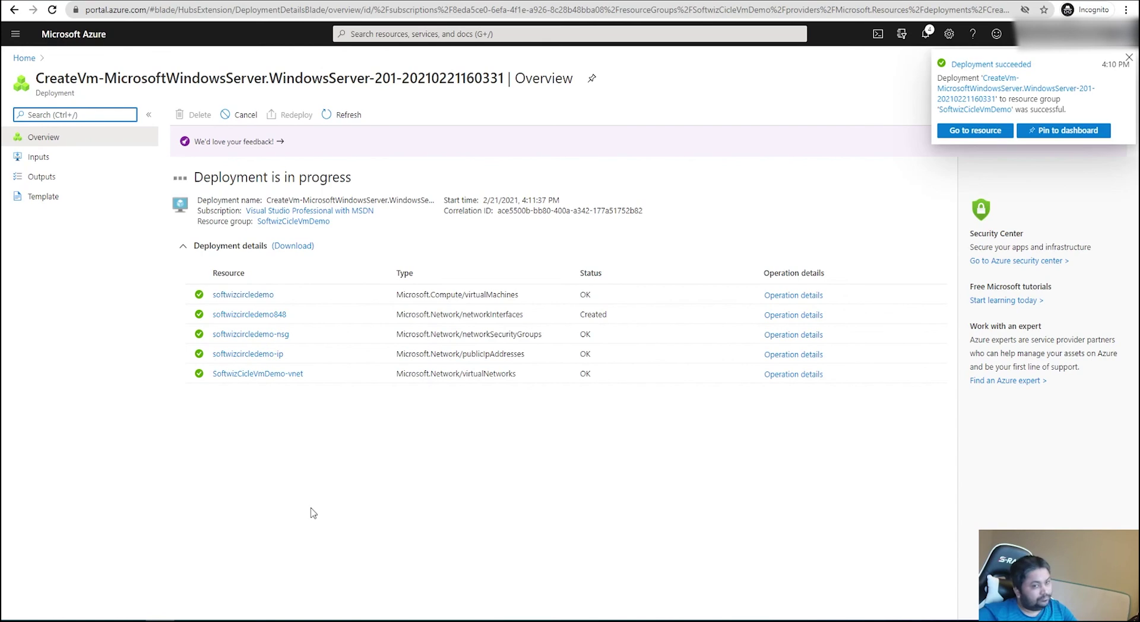
pyautogui.click(988, 136)
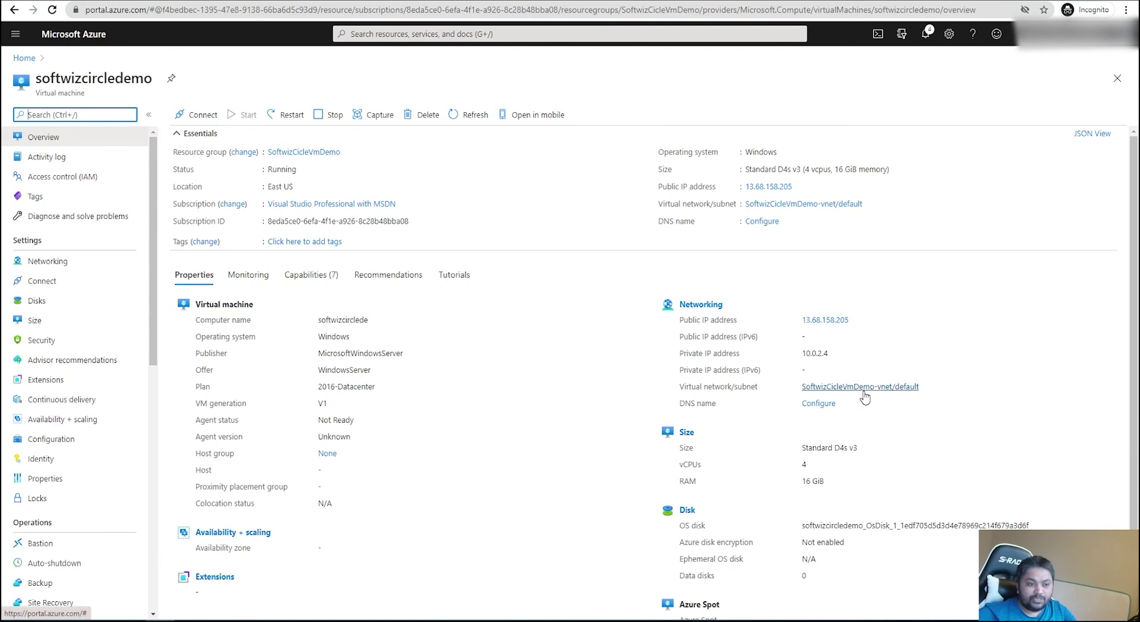
# Review the virtual machine's overview properties and the resources in its resource group SoftwizCicleVmDemo
pyautogui.scroll(-1, 818, 480)
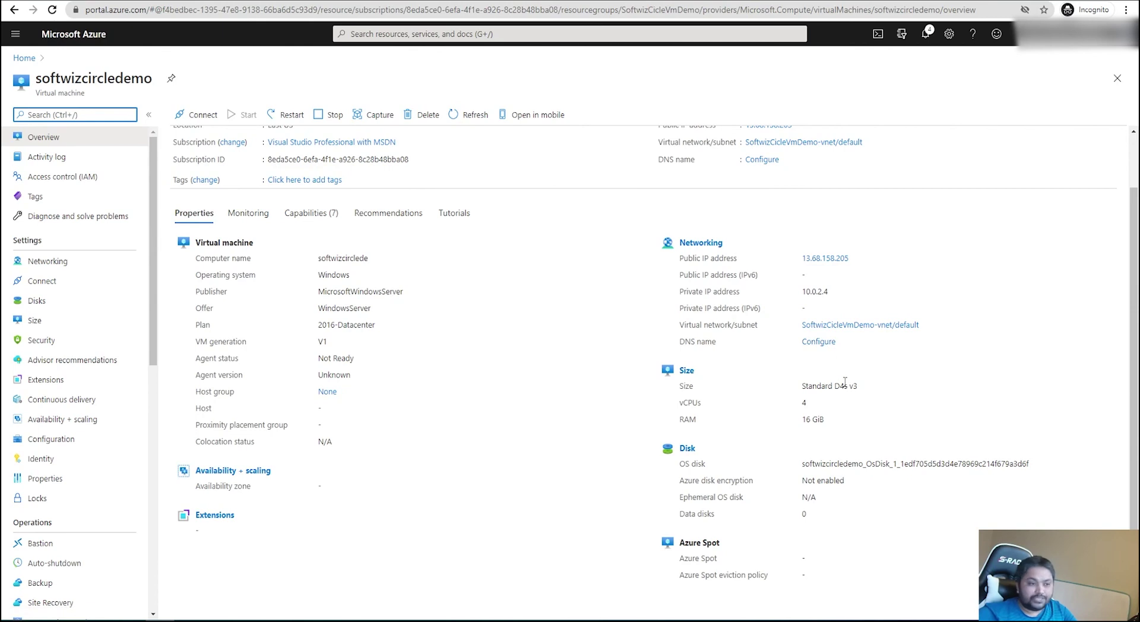
pyautogui.scroll(-1, 844, 380)
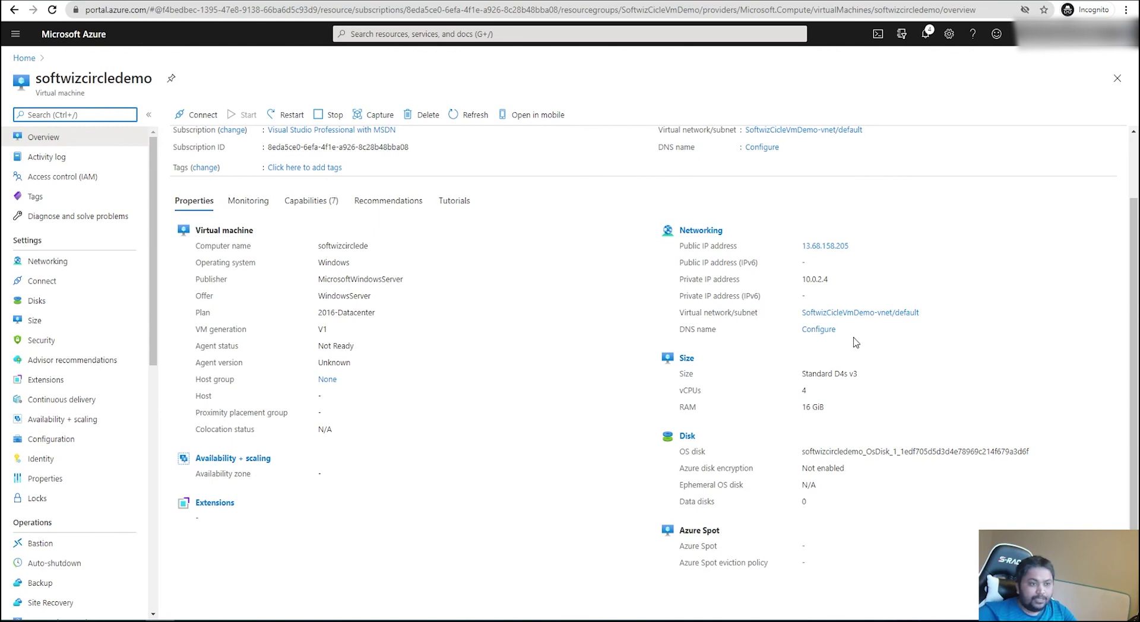
pyautogui.scroll(3, 855, 342)
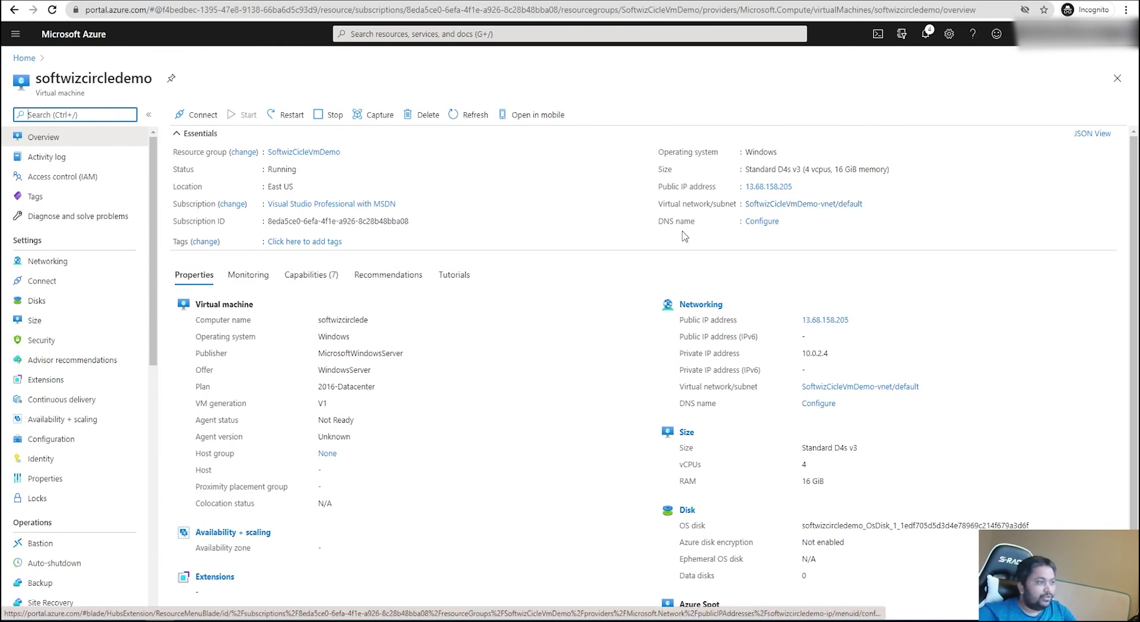
pyautogui.click(321, 153)
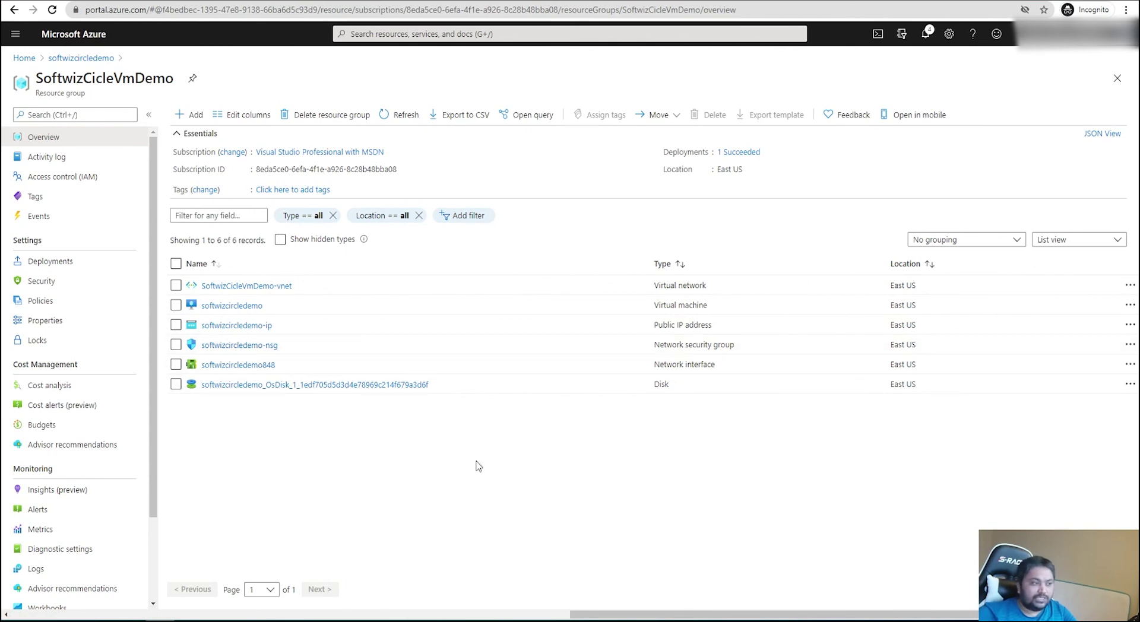
# Return to the softwizcircledemo virtual machine, download its RDP file for the public IP address, and open that file
pyautogui.click(249, 306)
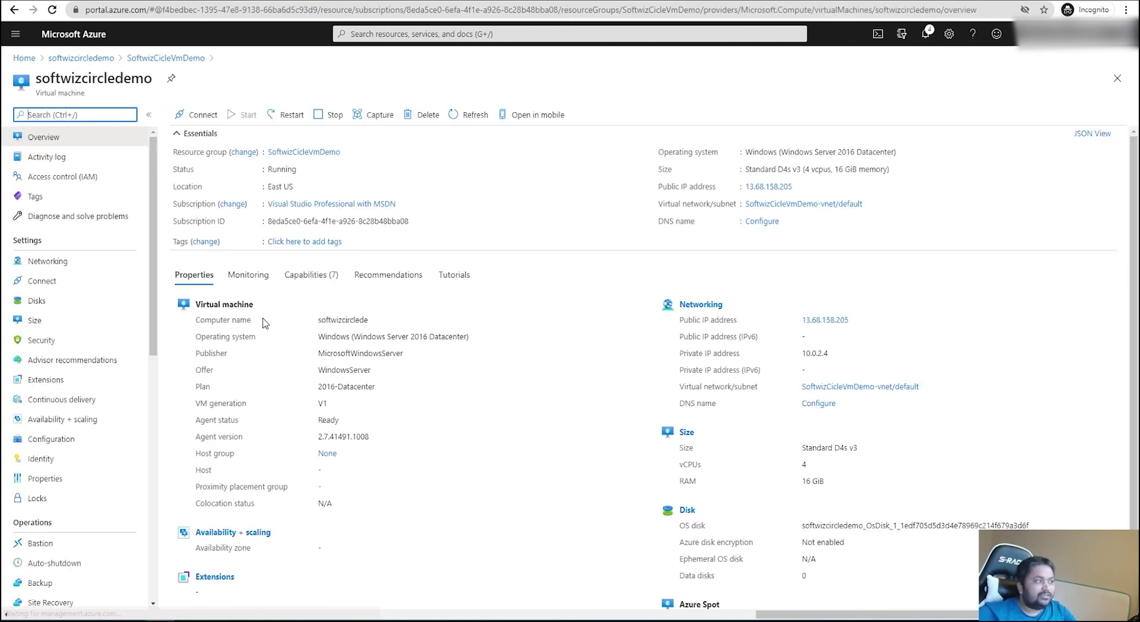
pyautogui.click(198, 114)
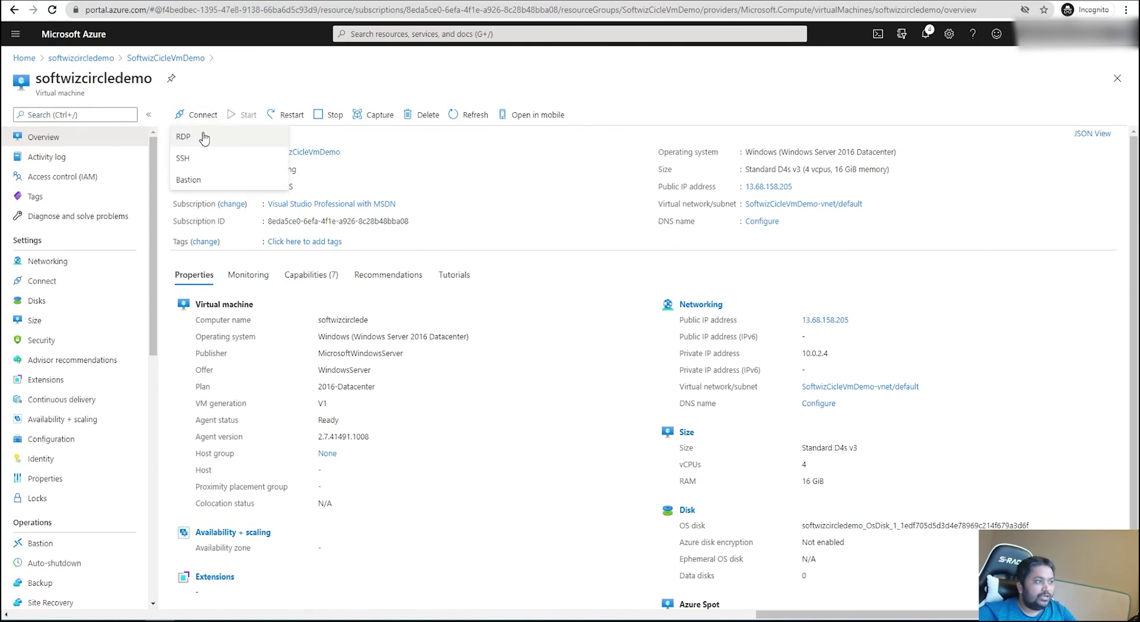
pyautogui.click(204, 138)
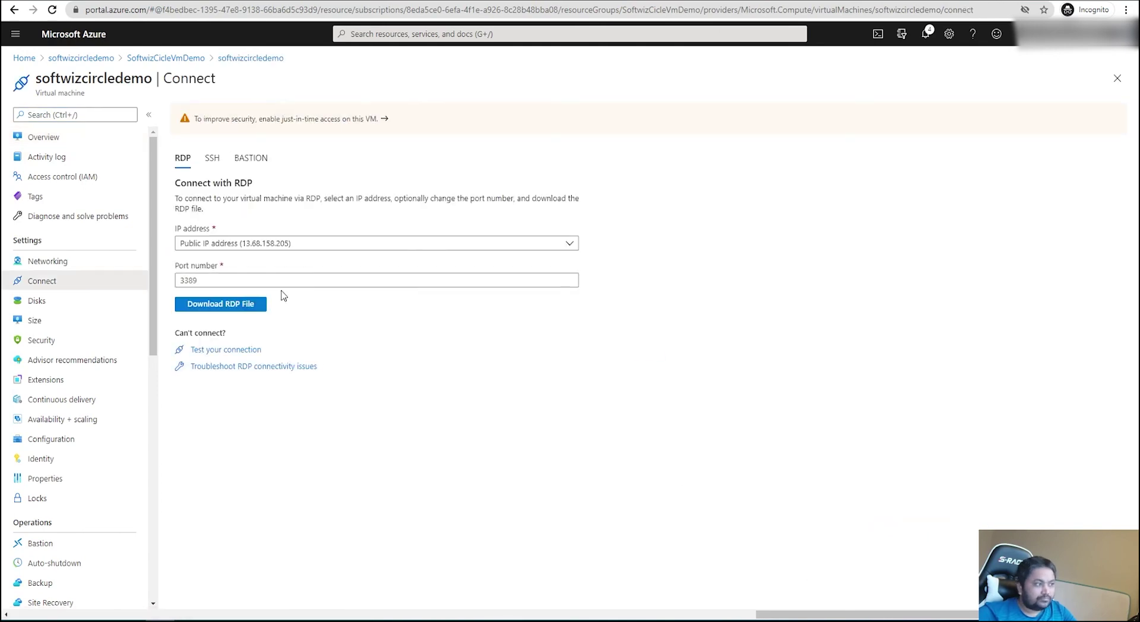
pyautogui.click(240, 309)
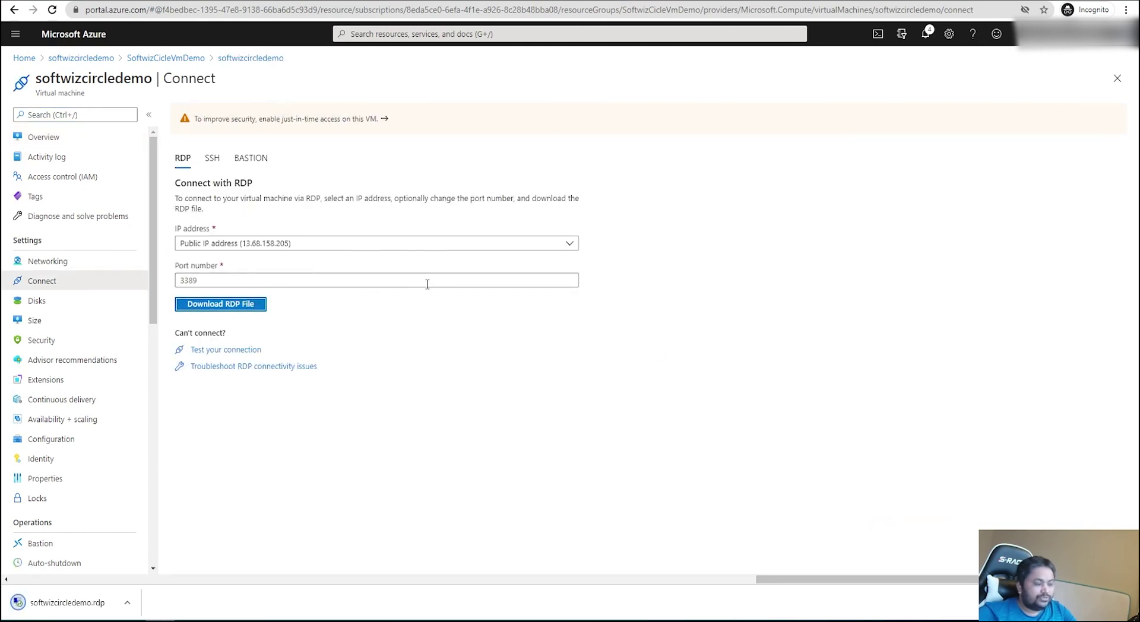
pyautogui.click(89, 604)
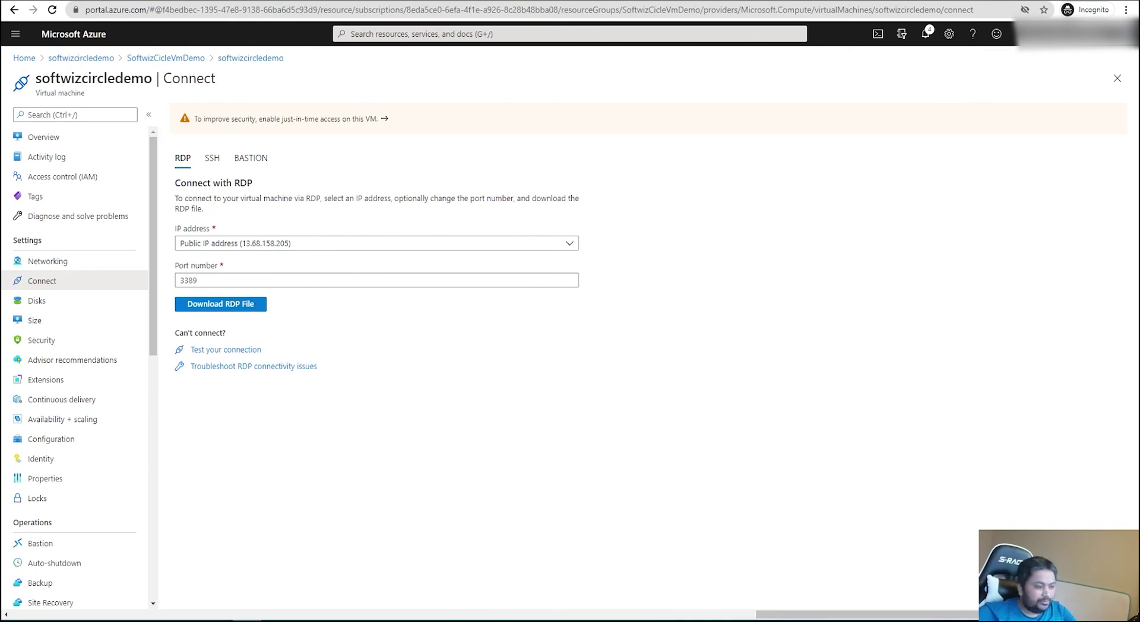
# Take the username and account password from the Notepad notes and sign in to the virtual machine's remote desktop session
pyautogui.click(219, 621)
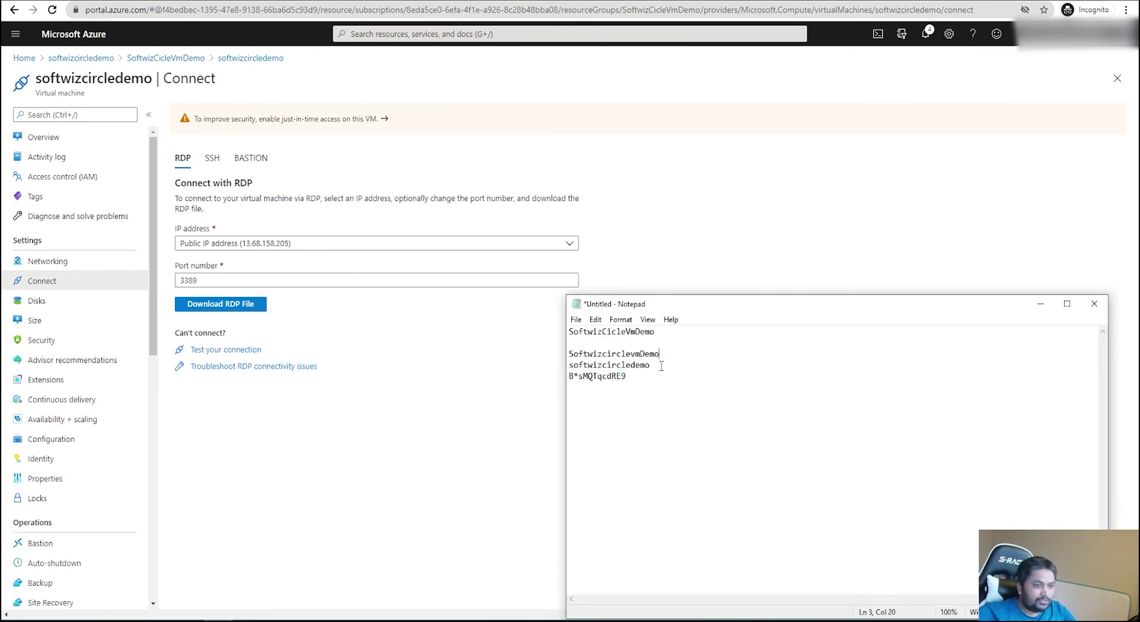
pyautogui.moveTo(657, 365); pyautogui.dragTo(547, 365)
pyautogui.click(247, 621)
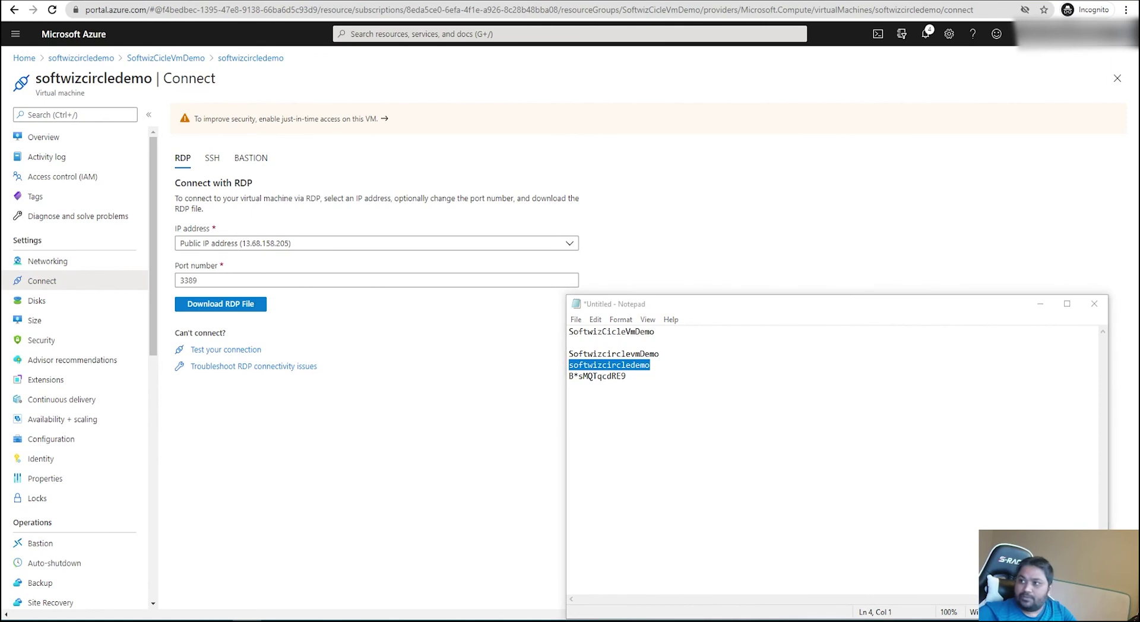
pyautogui.moveTo(635, 377); pyautogui.dragTo(534, 376)
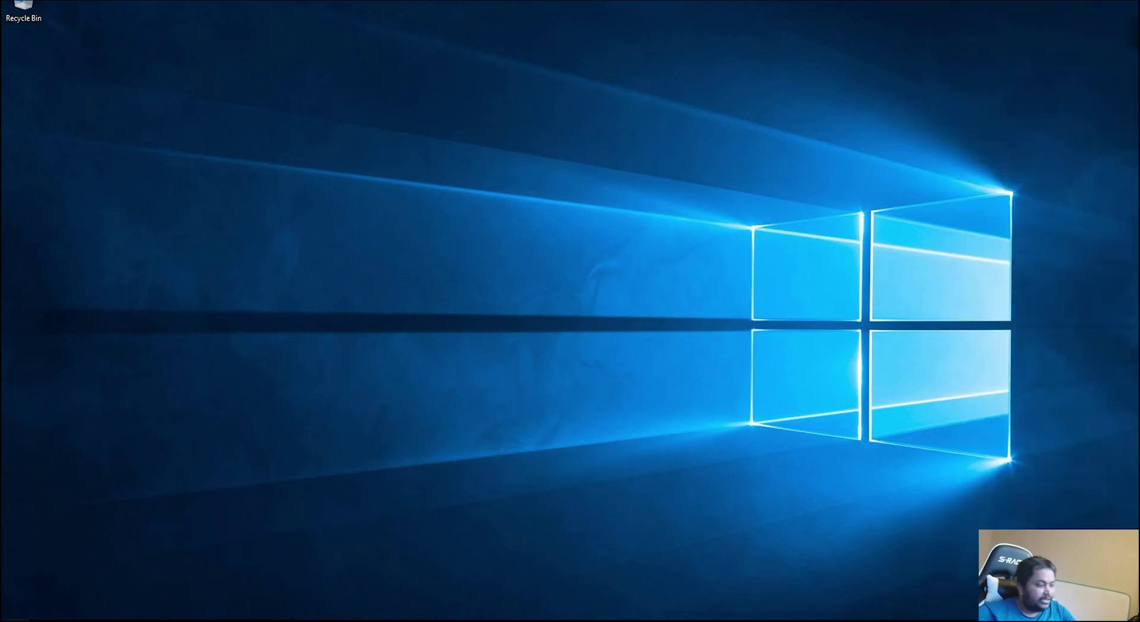
# Look at the programs in the remote server's Start menu and bring up the Server Manager dashboard
pyautogui.press('super')
pyautogui.click(53, 617)
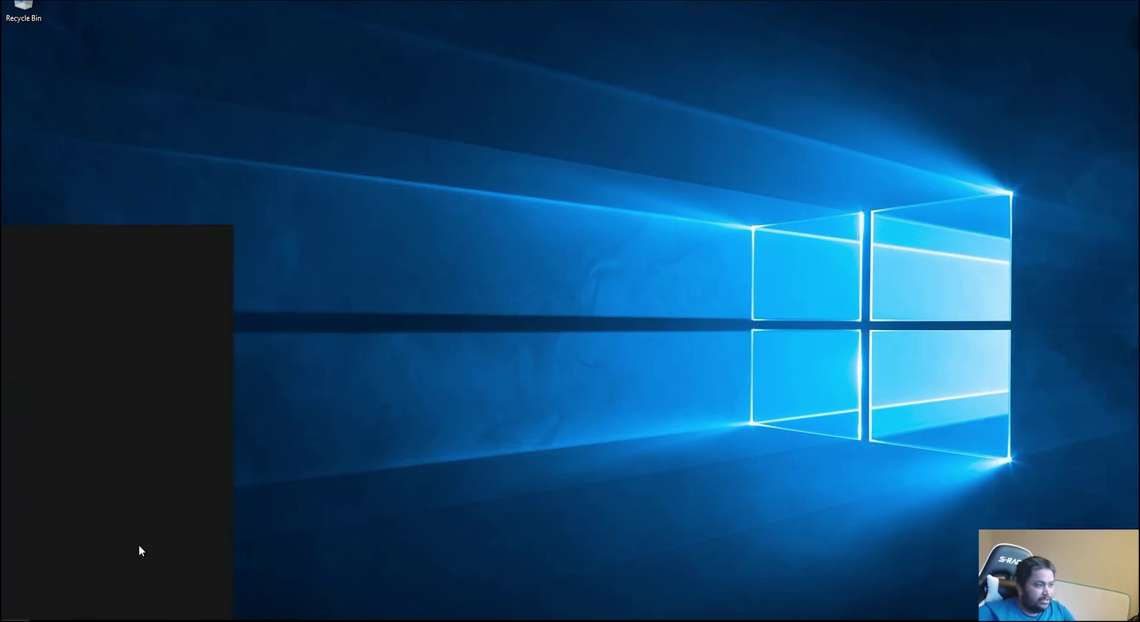
pyautogui.press('super')
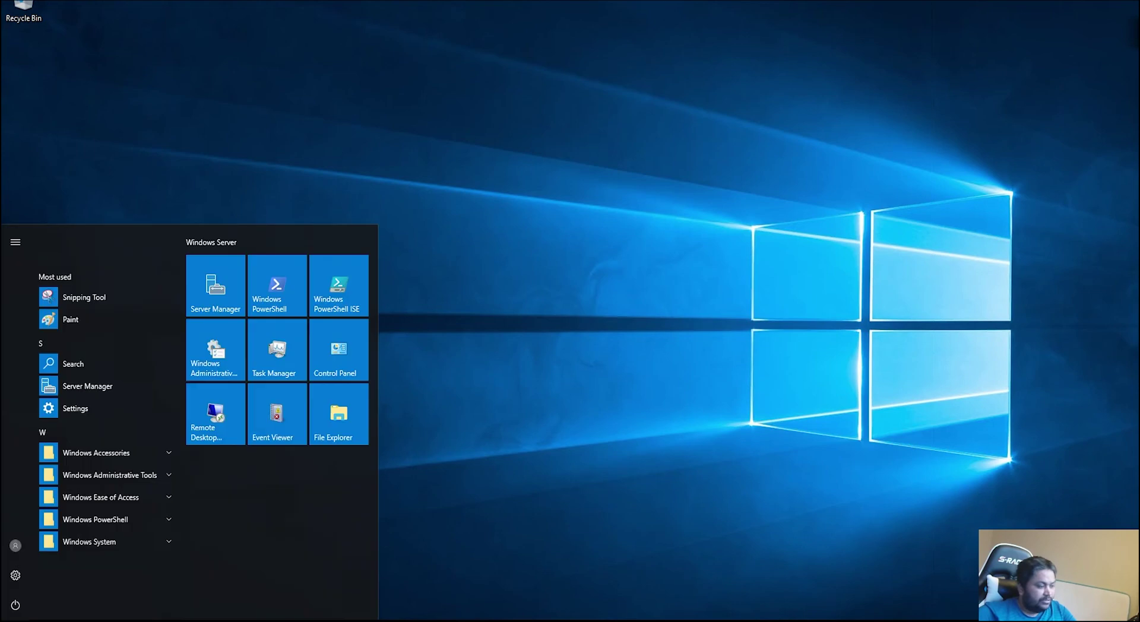
pyautogui.click(297, 290)
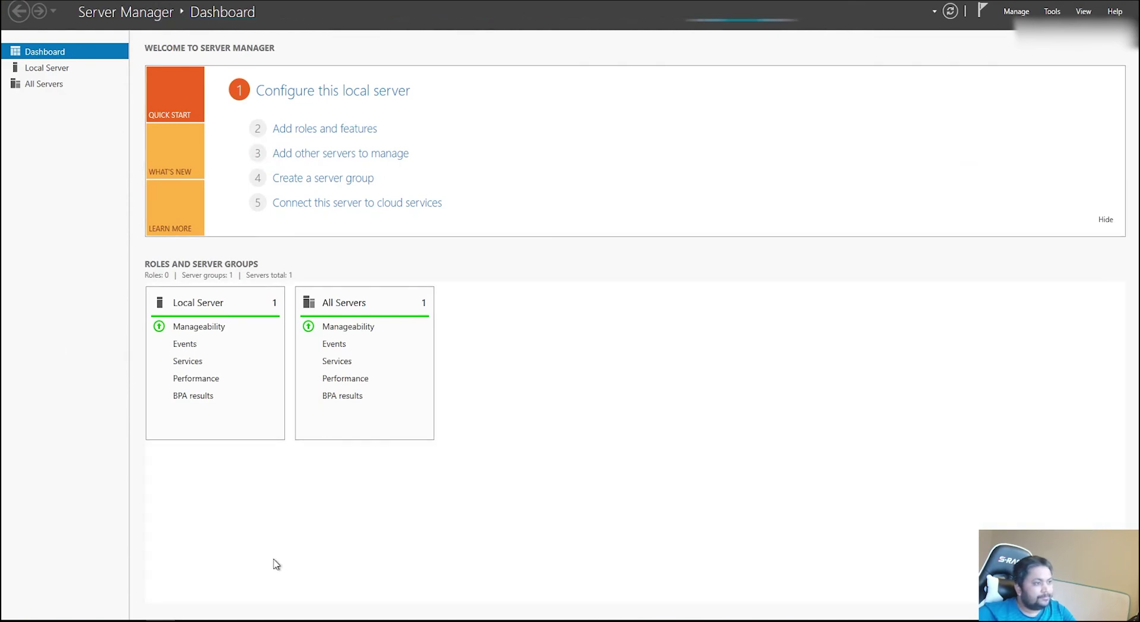
# Open File Explorer maximized on the remote server and view the drives under This PC
pyautogui.press('super+e')
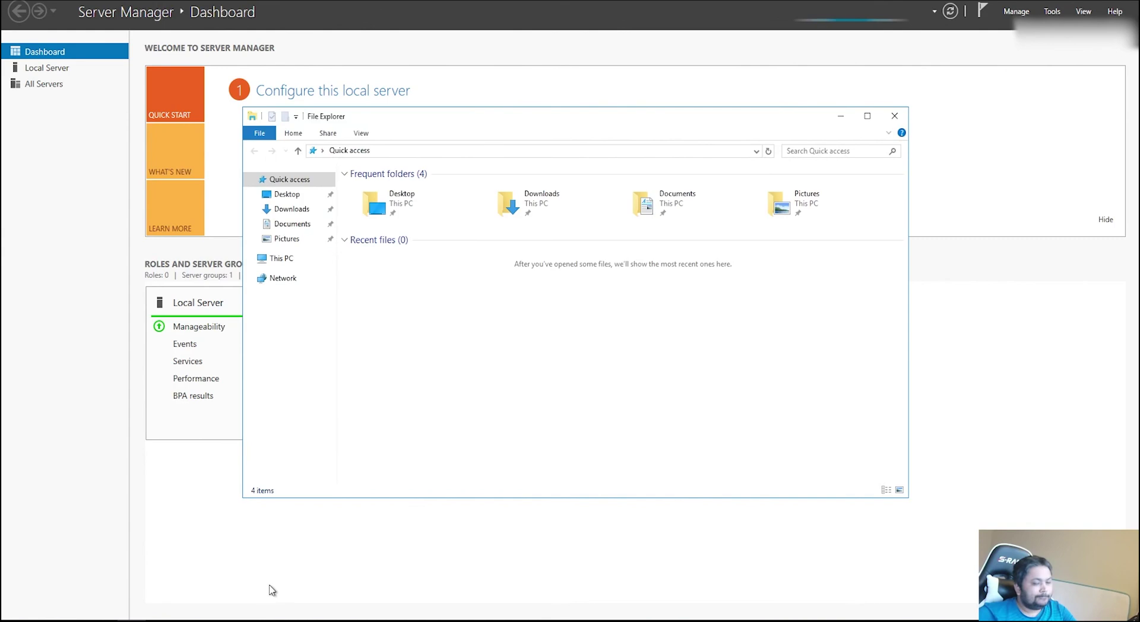
pyautogui.doubleClick(510, 116)
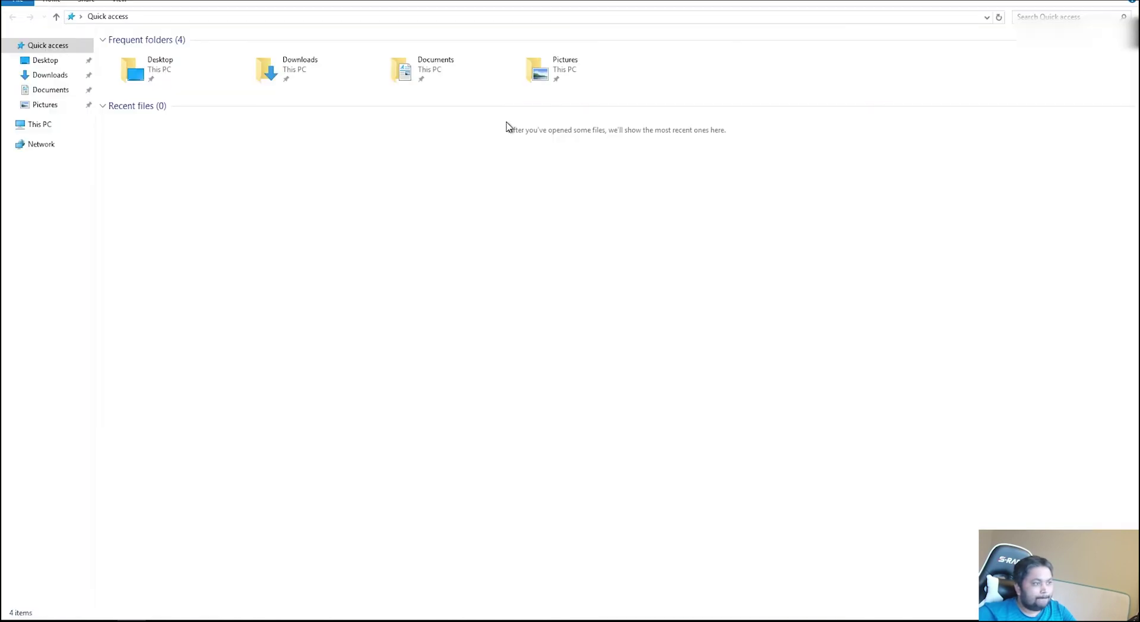
pyautogui.click(35, 123)
pyautogui.press('super')
pyautogui.write('managedisk')
pyautogui.press('Escape')
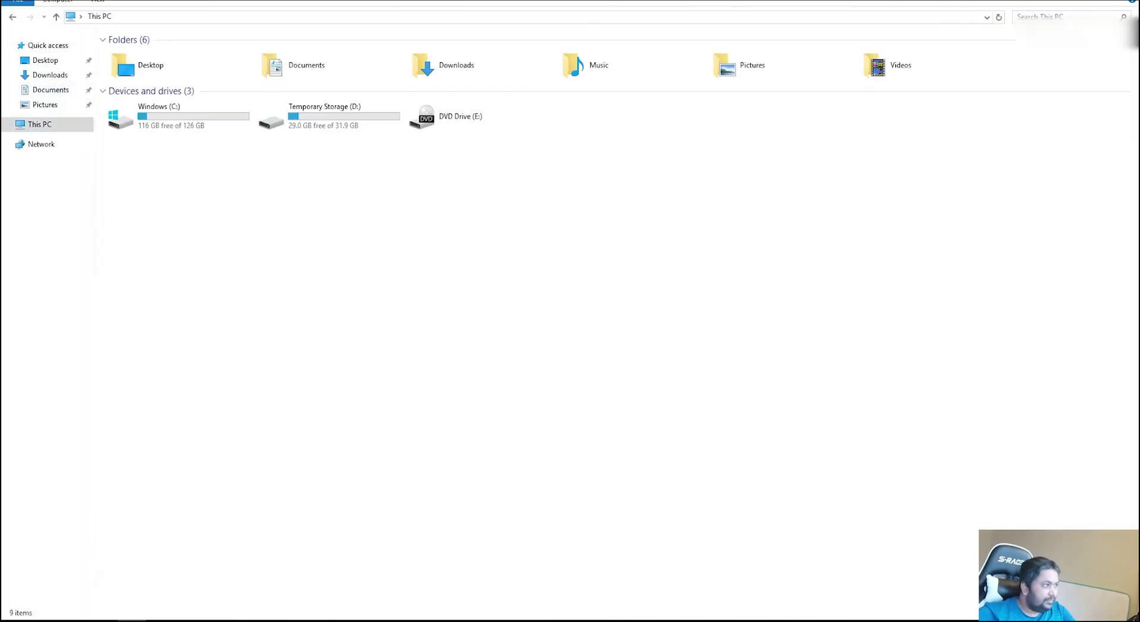
# Examine the remote server's system properties for edition, processor, memory and activation, and close them to return to Server Manager
pyautogui.rightClick(38, 125)
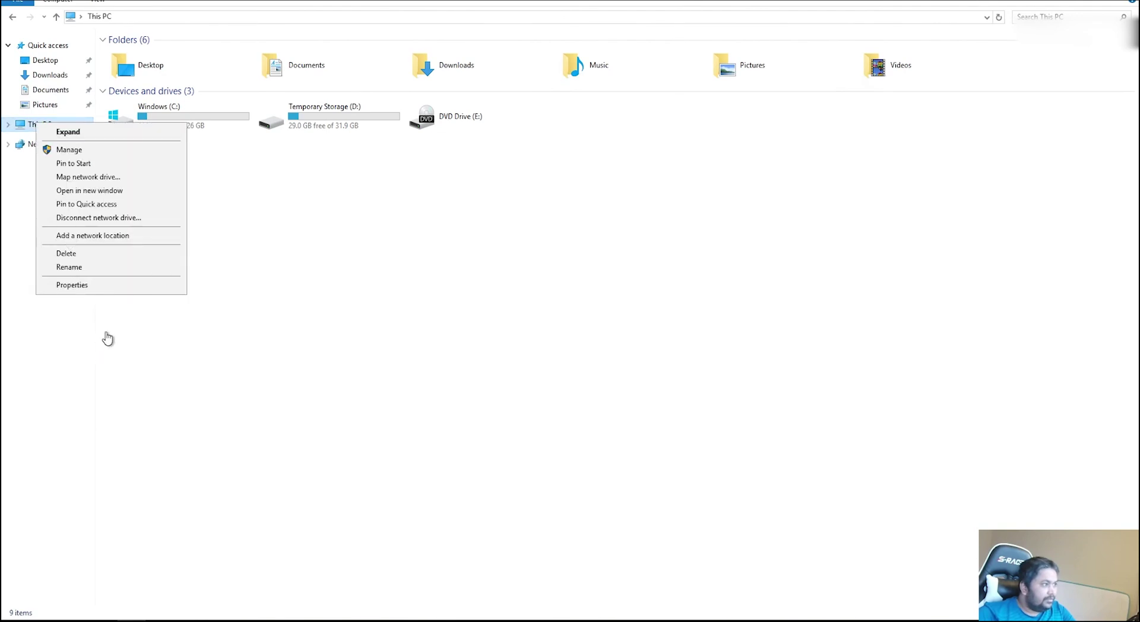
pyautogui.click(101, 290)
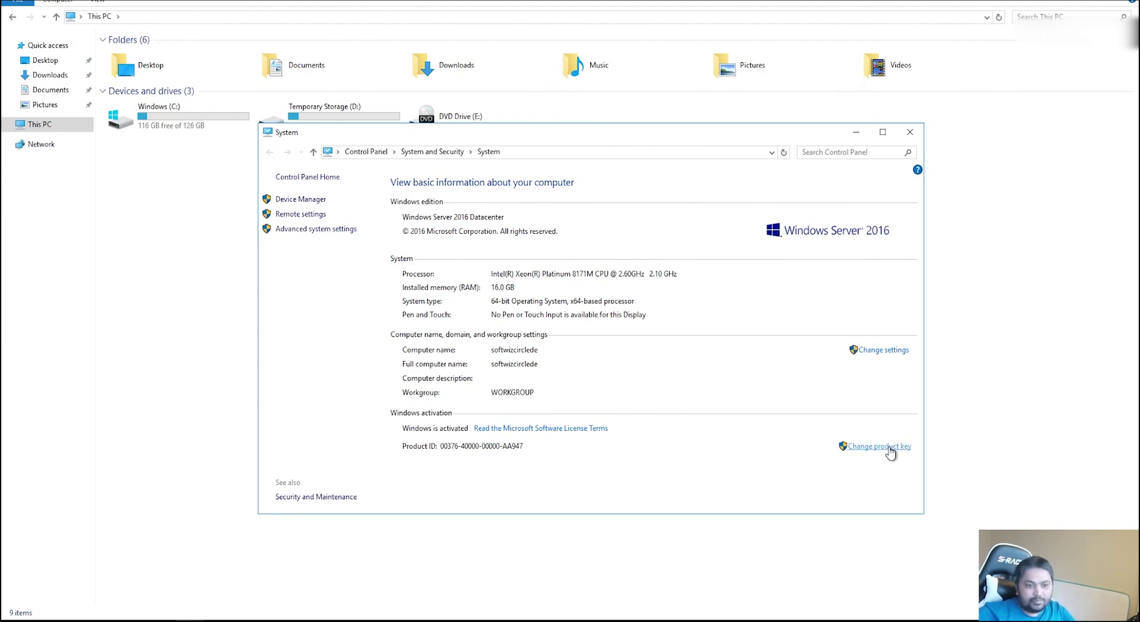
pyautogui.click(14, 621)
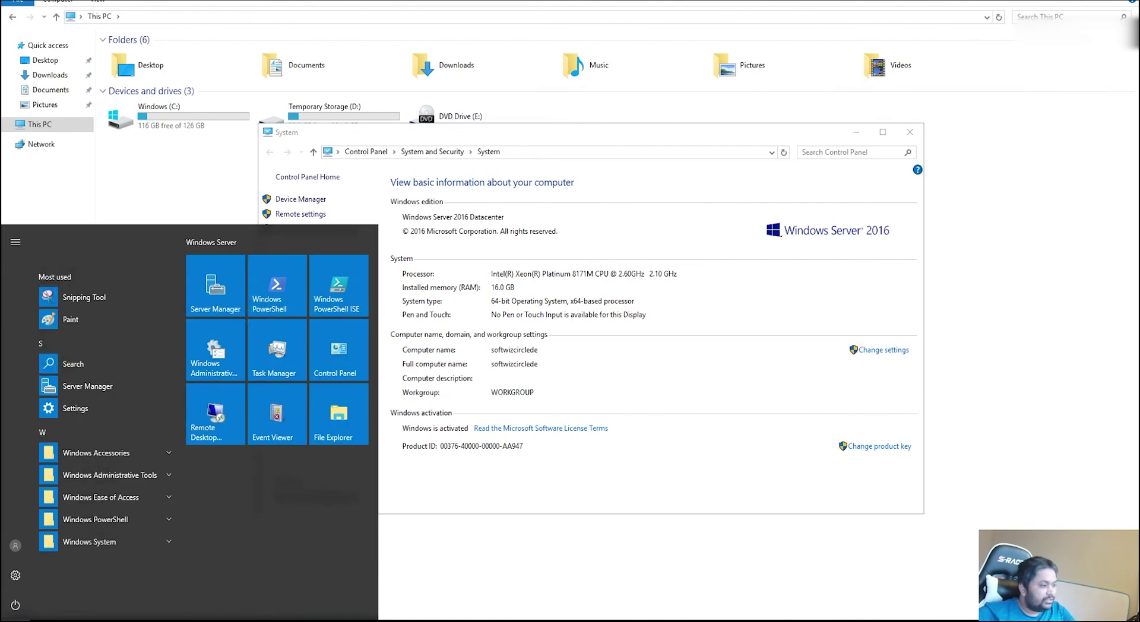
pyautogui.click(910, 131)
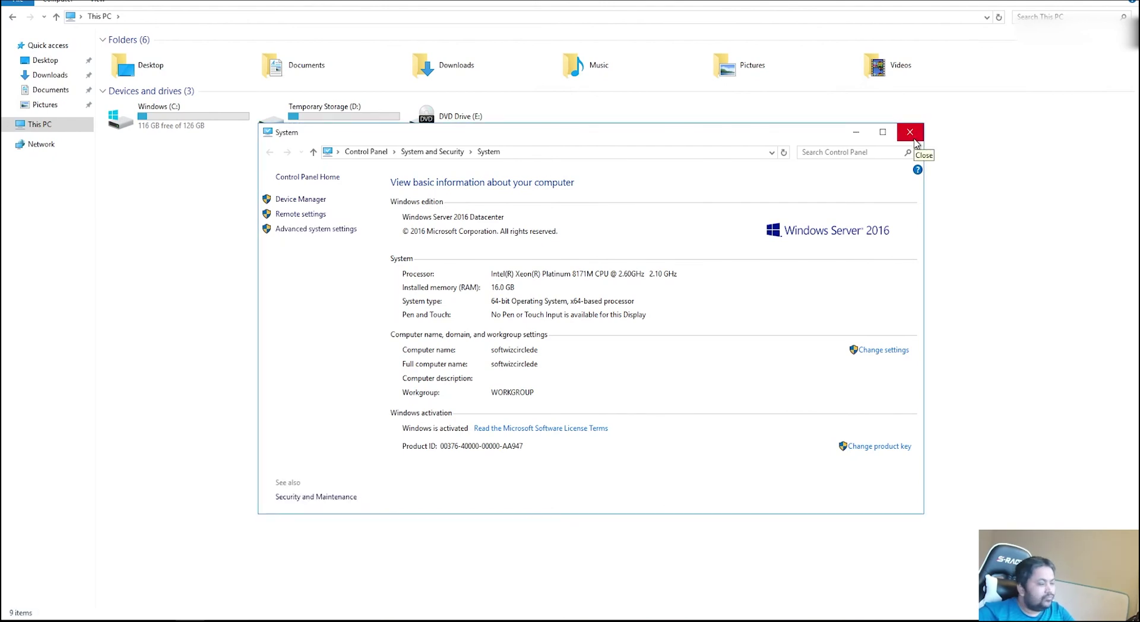
pyautogui.click(910, 132)
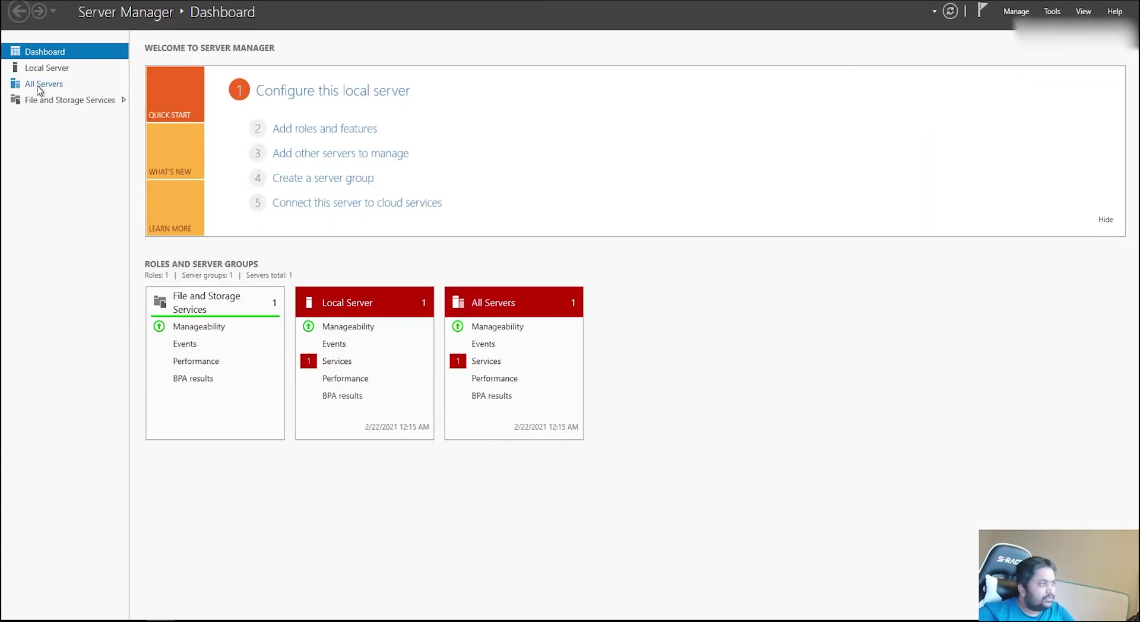
# Review the local server's properties, events and services in Server Manager, and open File and Storage Services
pyautogui.click(53, 70)
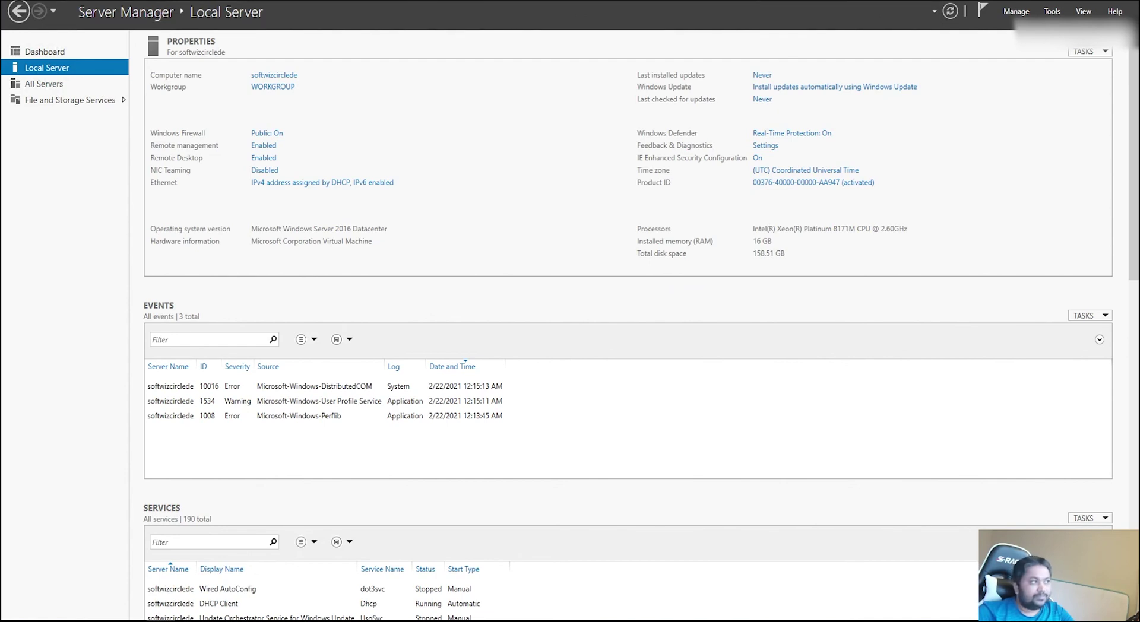
pyautogui.click(60, 100)
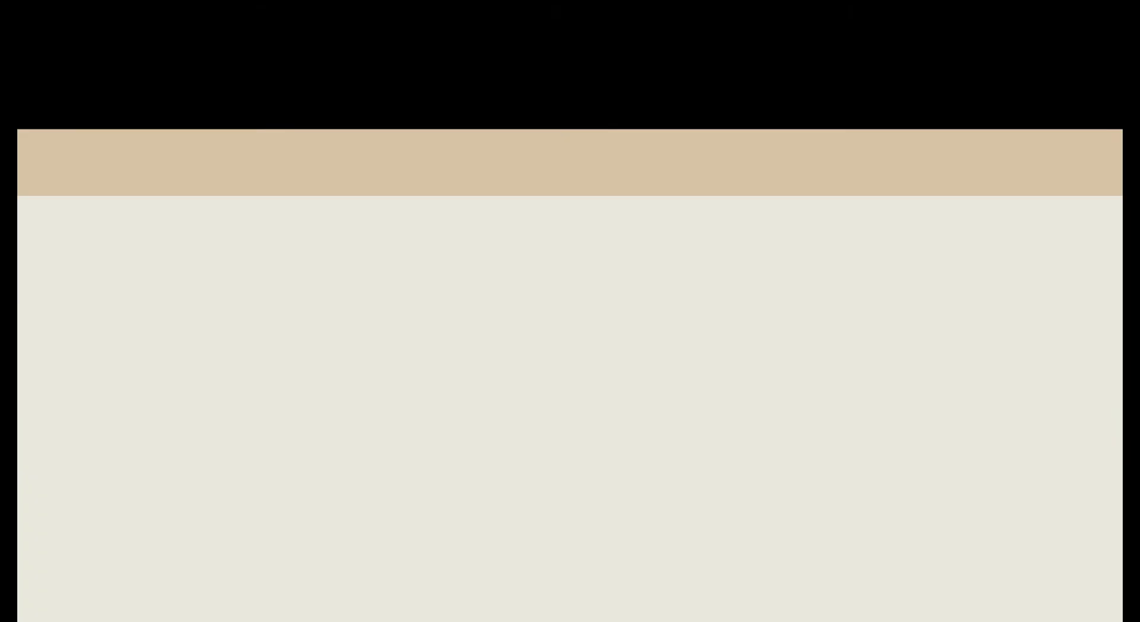